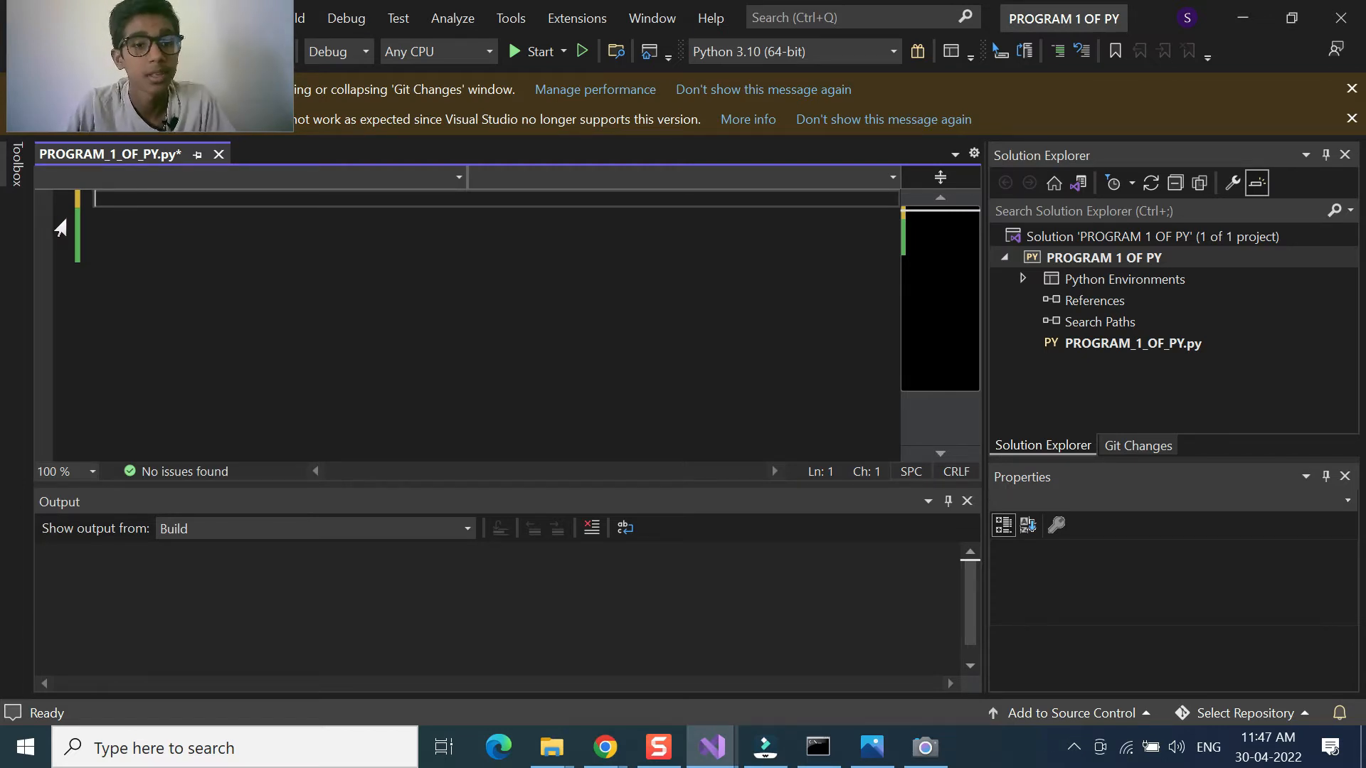
Step: Add print("pls subscribe our channel") on line 4 after a few blank lines
{"action": "key", "text": "Return"}
{"action": "key", "text": "Return"}
{"action": "key", "text": "Return"}
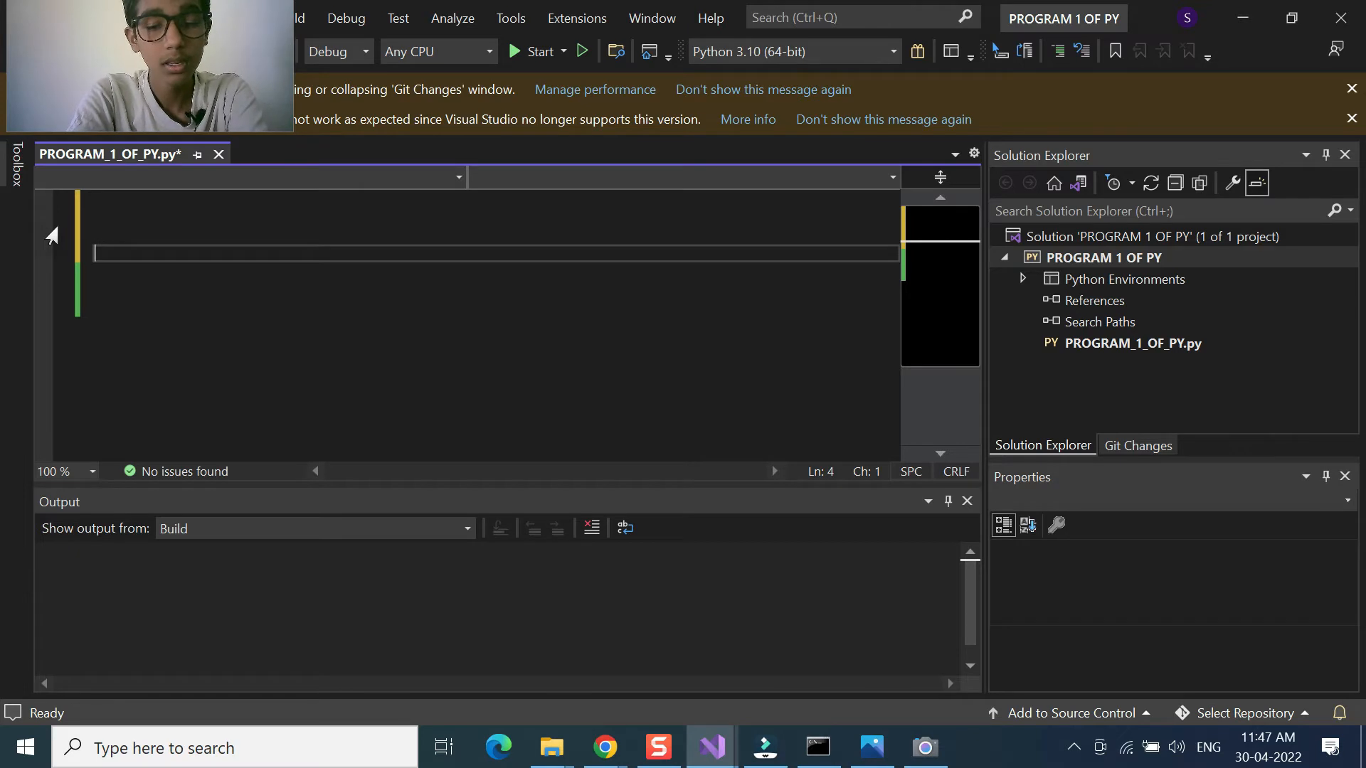
{"action": "type", "text": "print"}
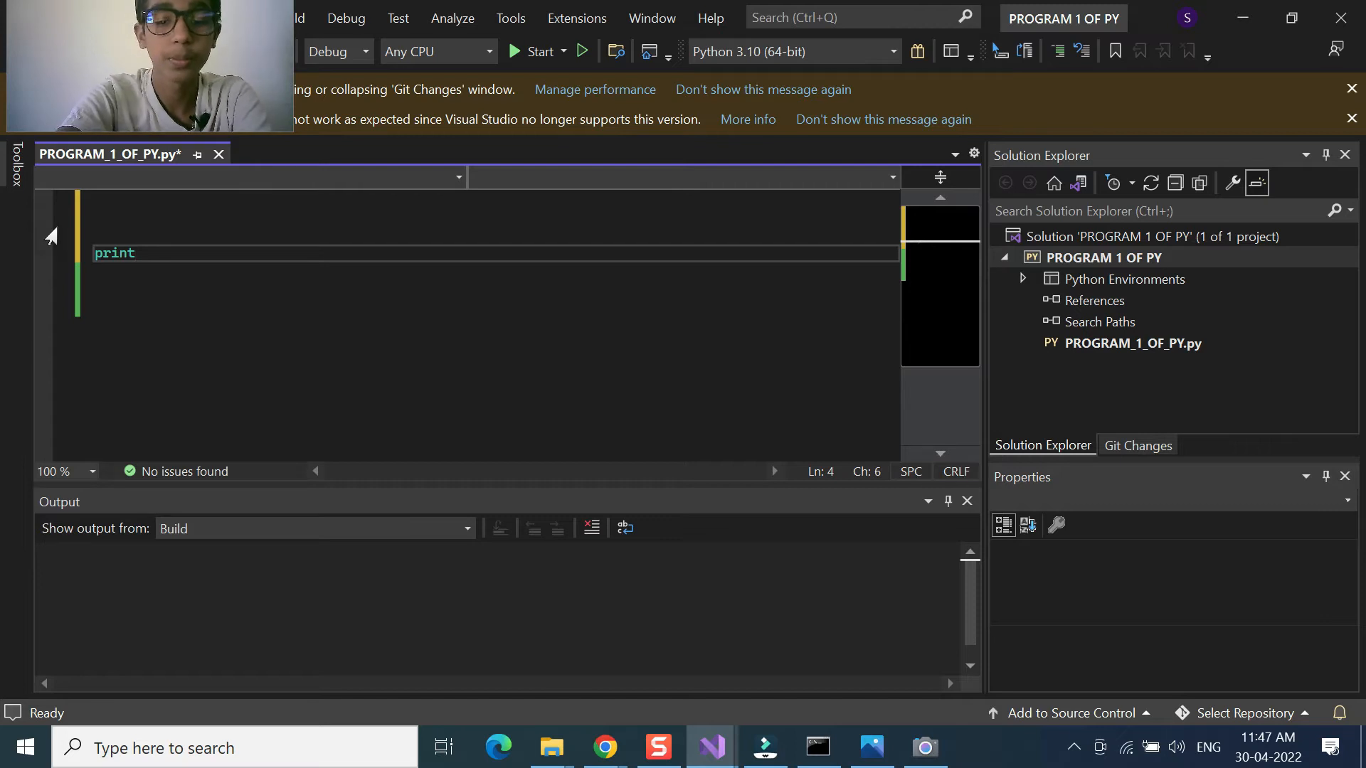
{"action": "type", "text": "("}
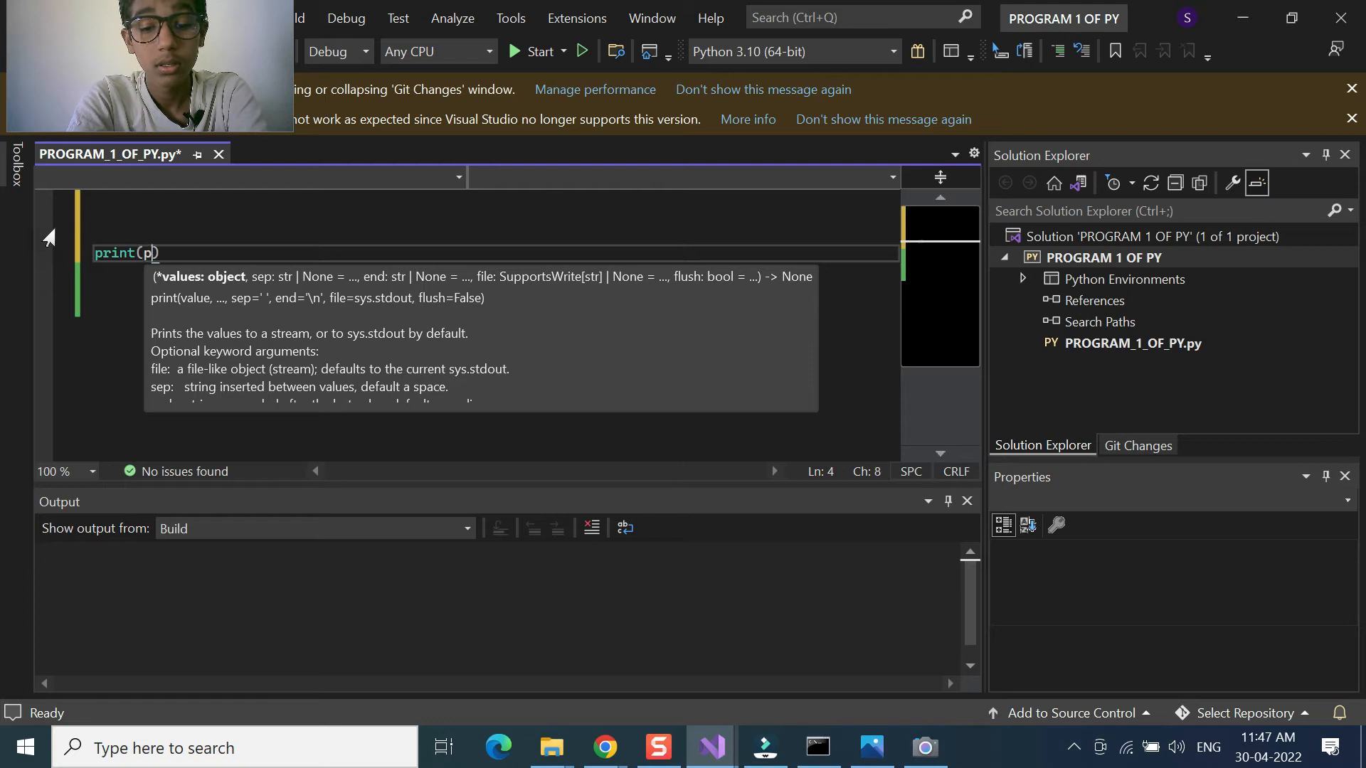
{"action": "type", "text": "pld"}
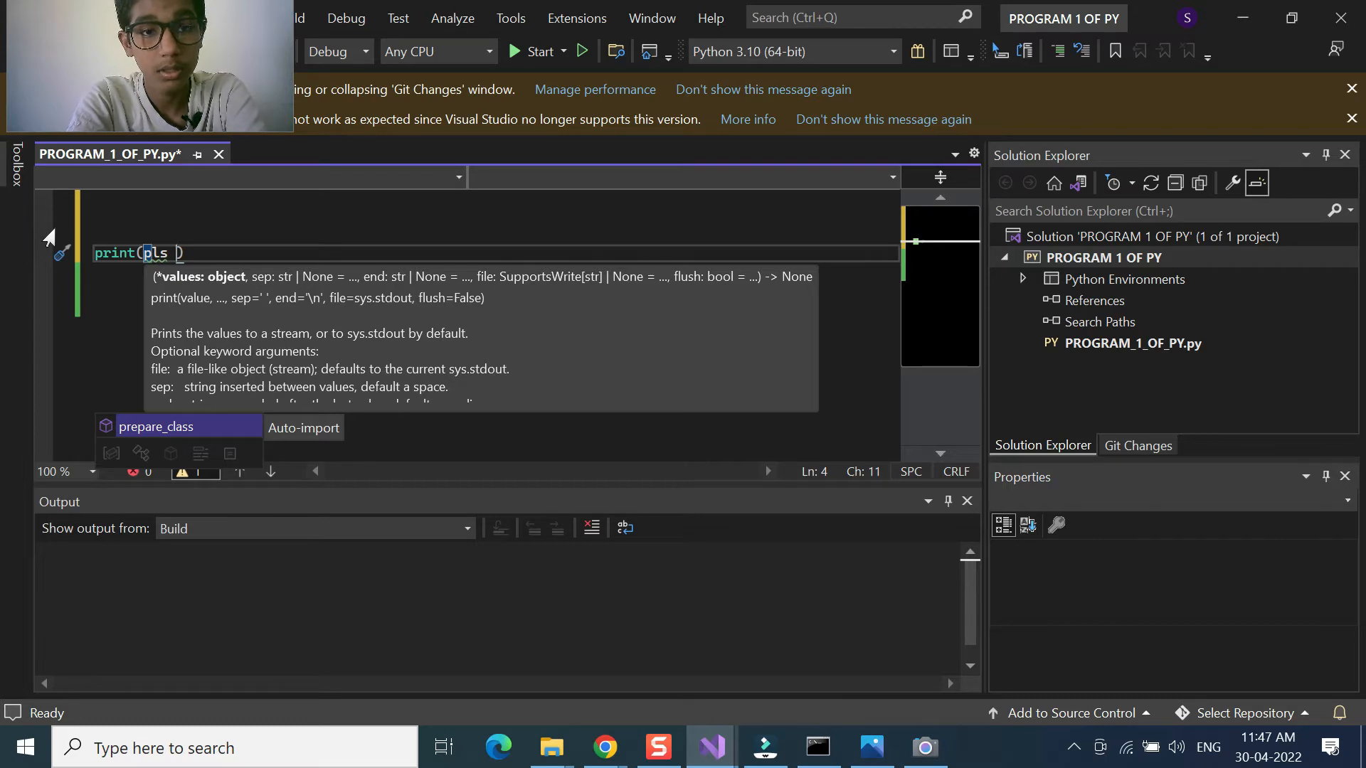
{"action": "key", "text": "BackSpace"}
{"action": "key", "text": "BackSpace"}
{"action": "key", "text": "BackSpace"}
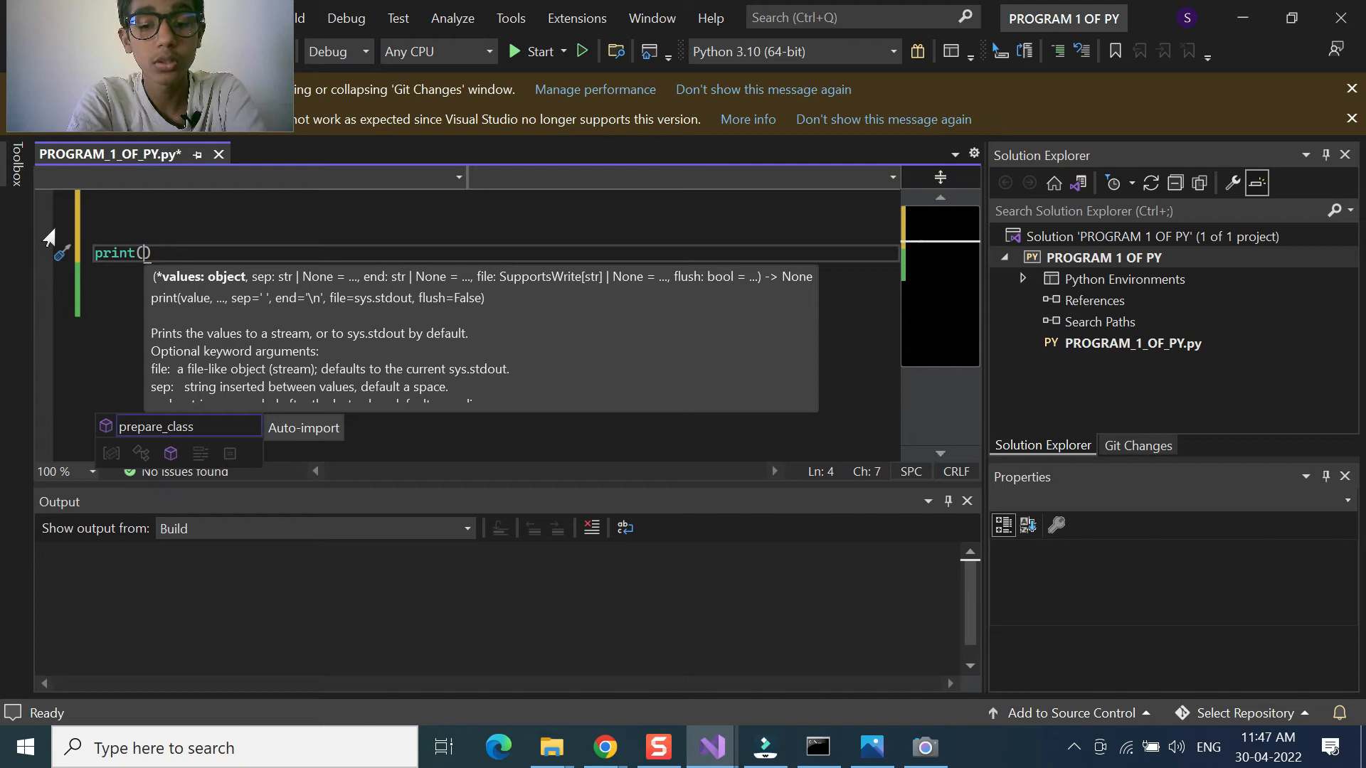
{"action": "type", "text": "\""}
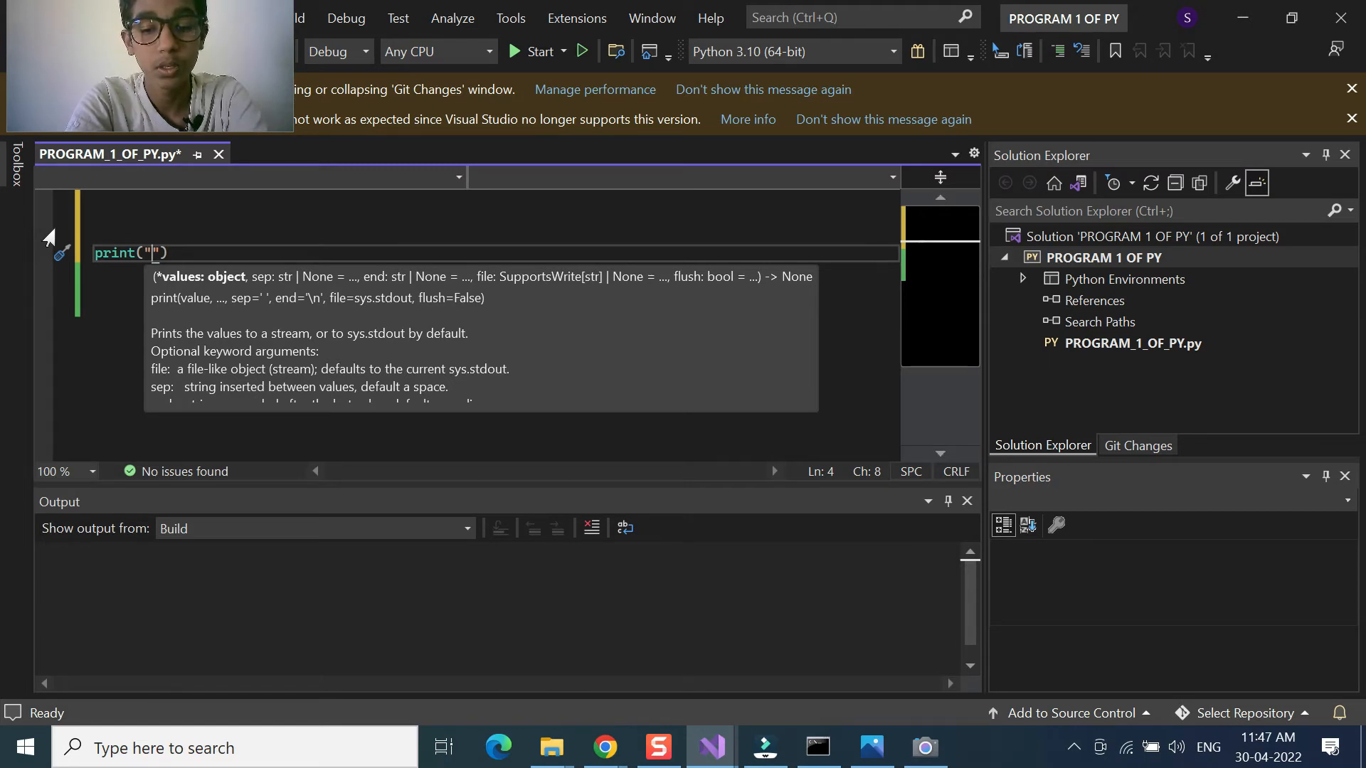
{"action": "type", "text": "pls "}
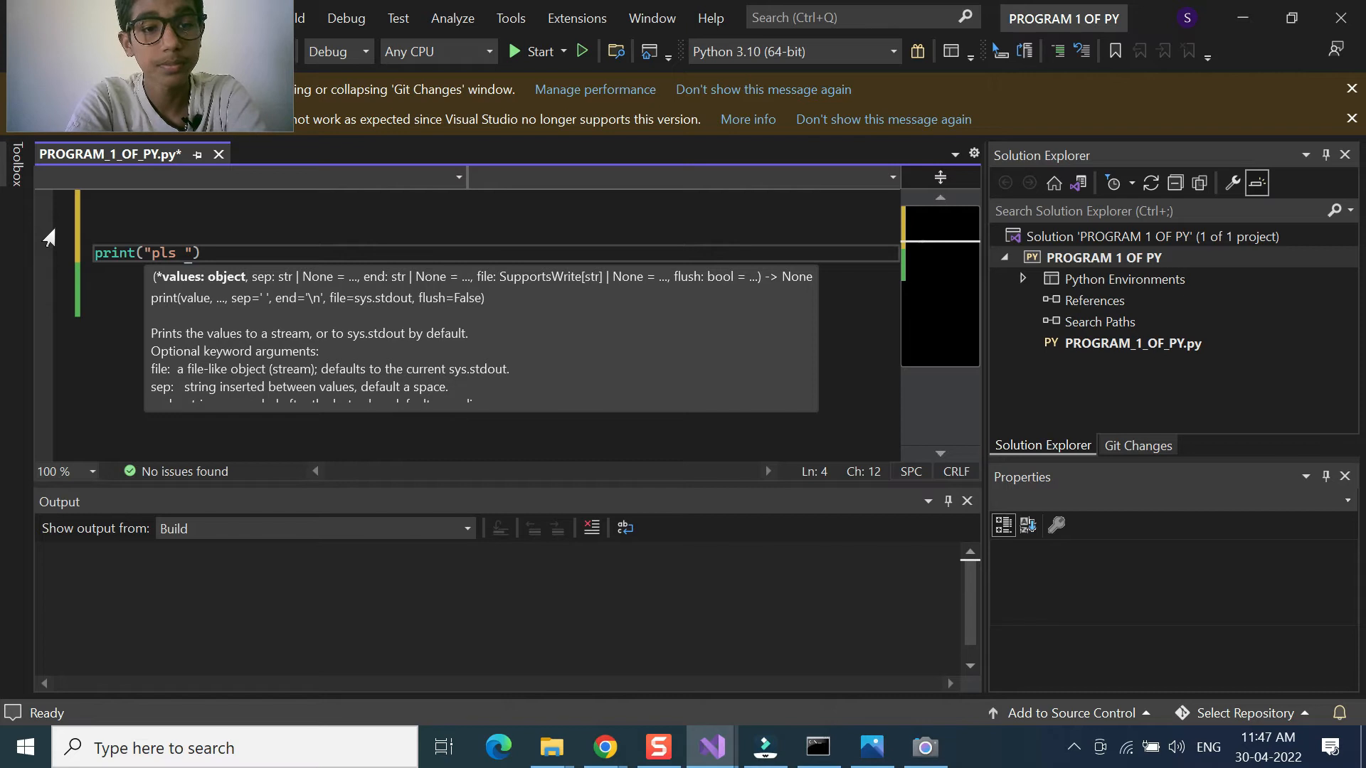
{"action": "type", "text": "sub"}
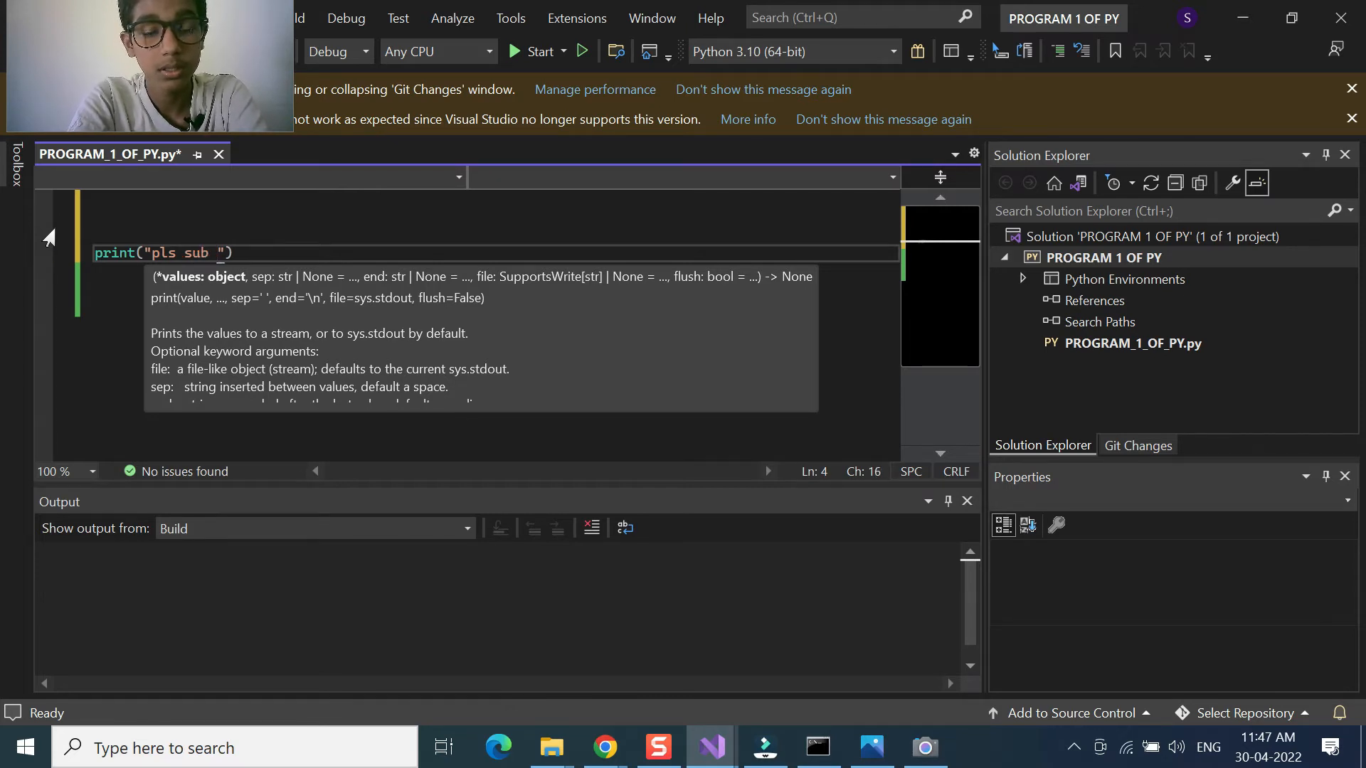
{"action": "key", "text": "BackSpace"}
{"action": "type", "text": "scribe our channel"}
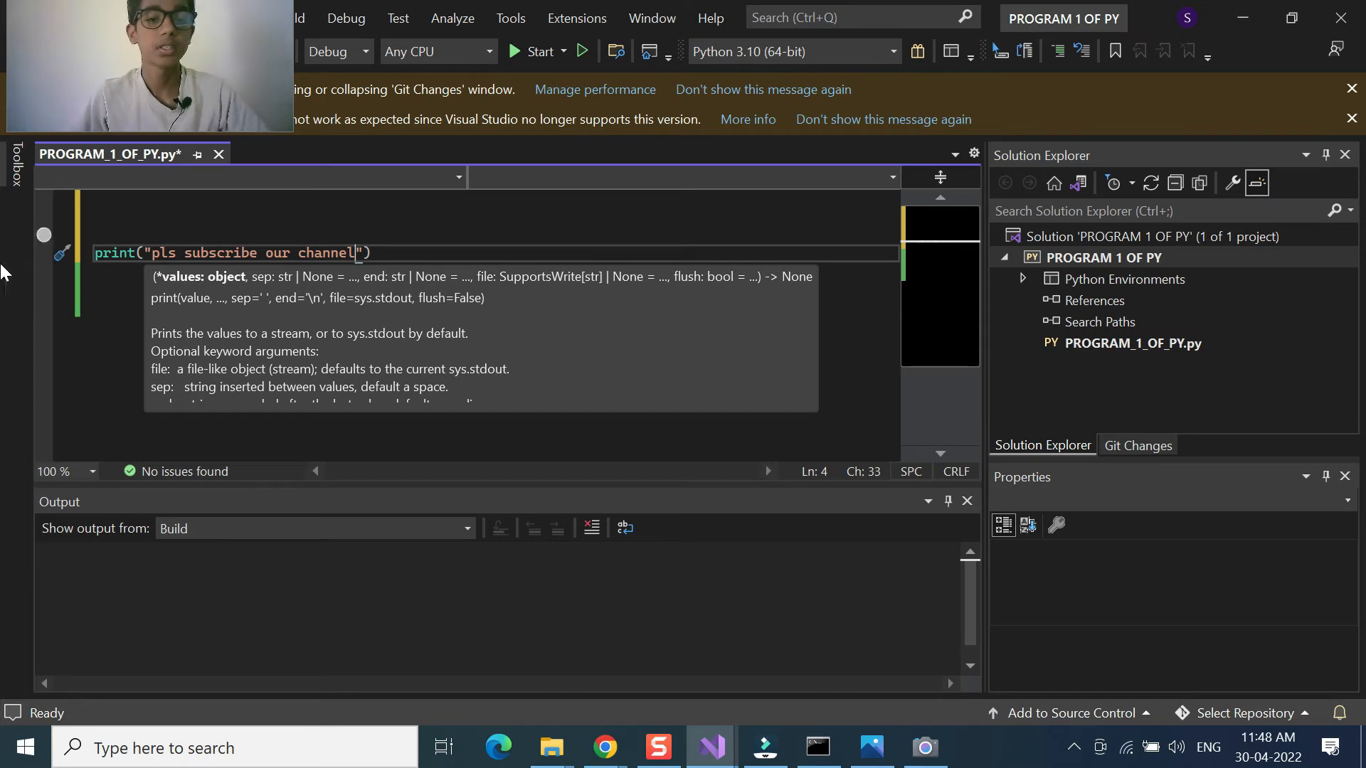
{"action": "left_click", "coordinate": [115, 356]}
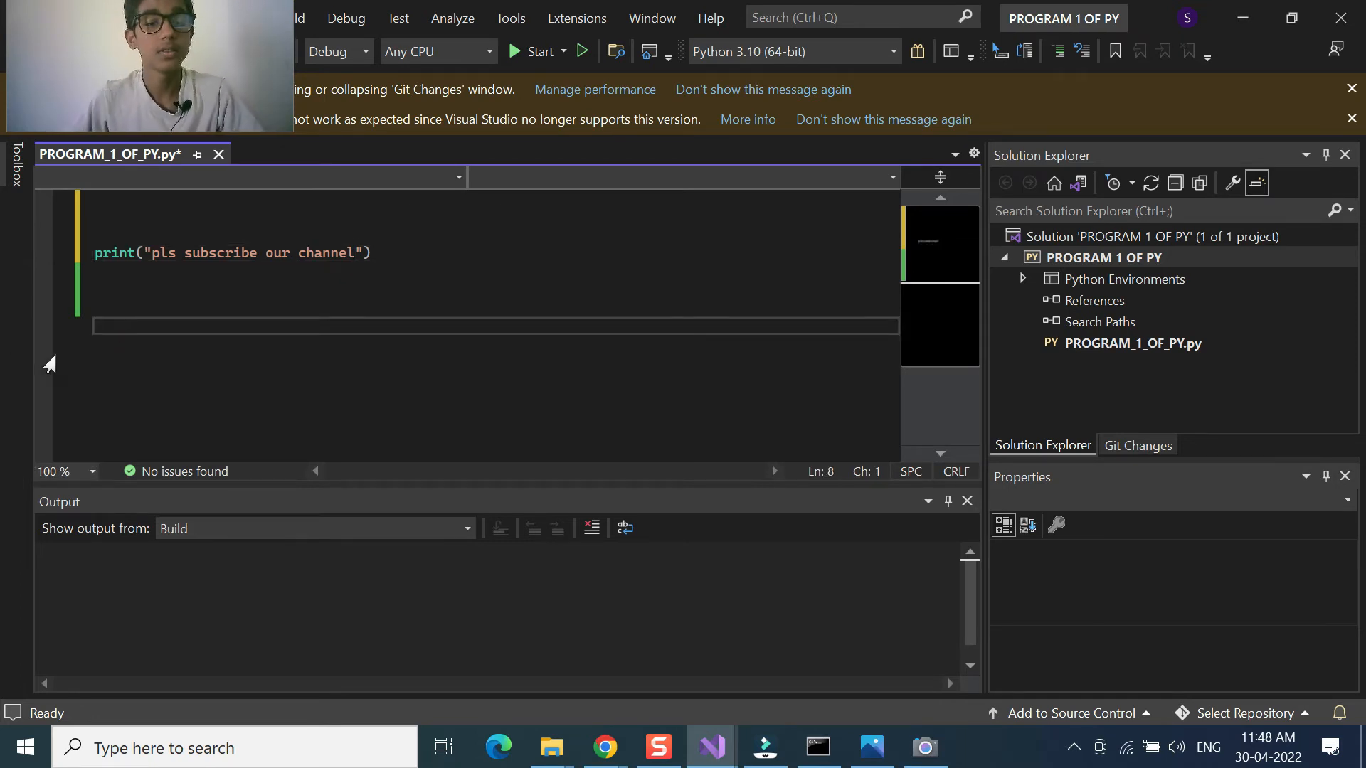
{"action": "left_click", "coordinate": [373, 254]}
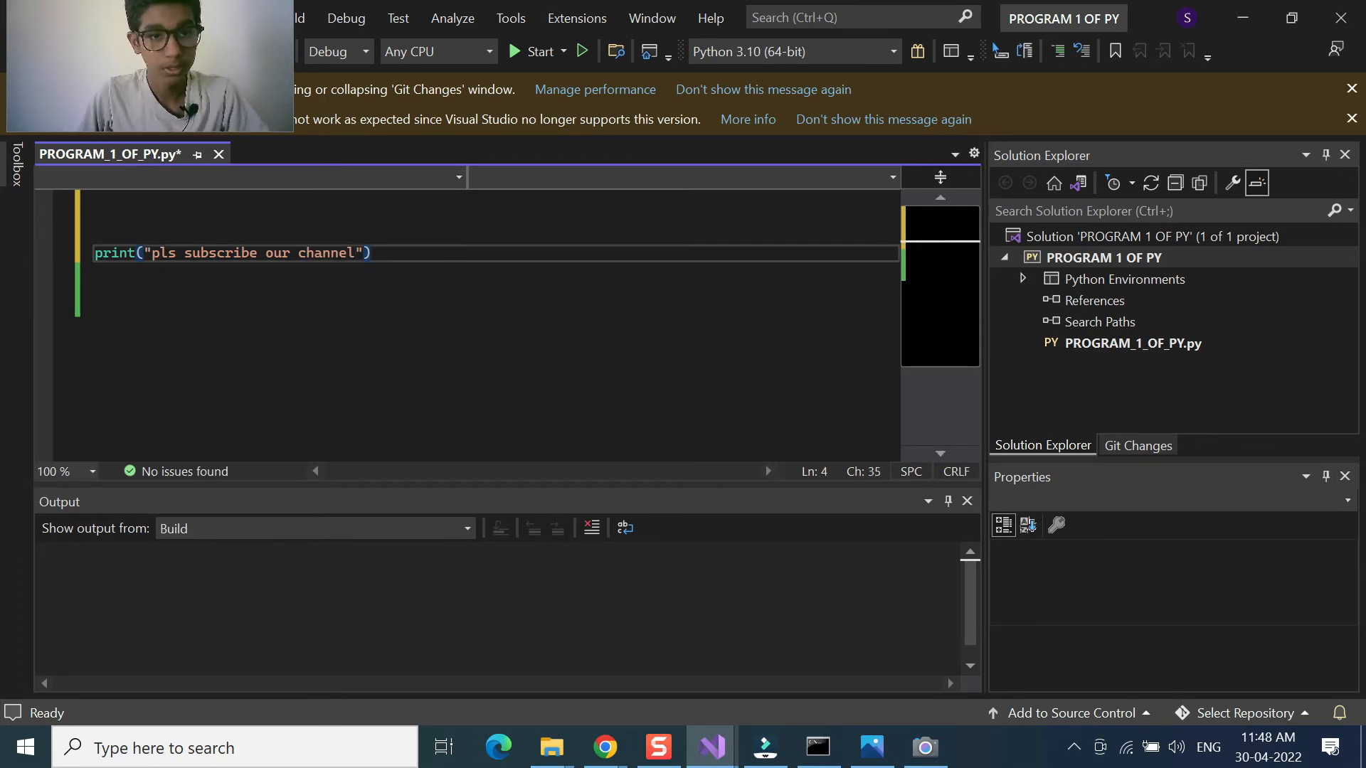
Step: Run the script with Start Without Debugging and close the console after it prints the message
{"action": "left_click", "coordinate": [582, 51]}
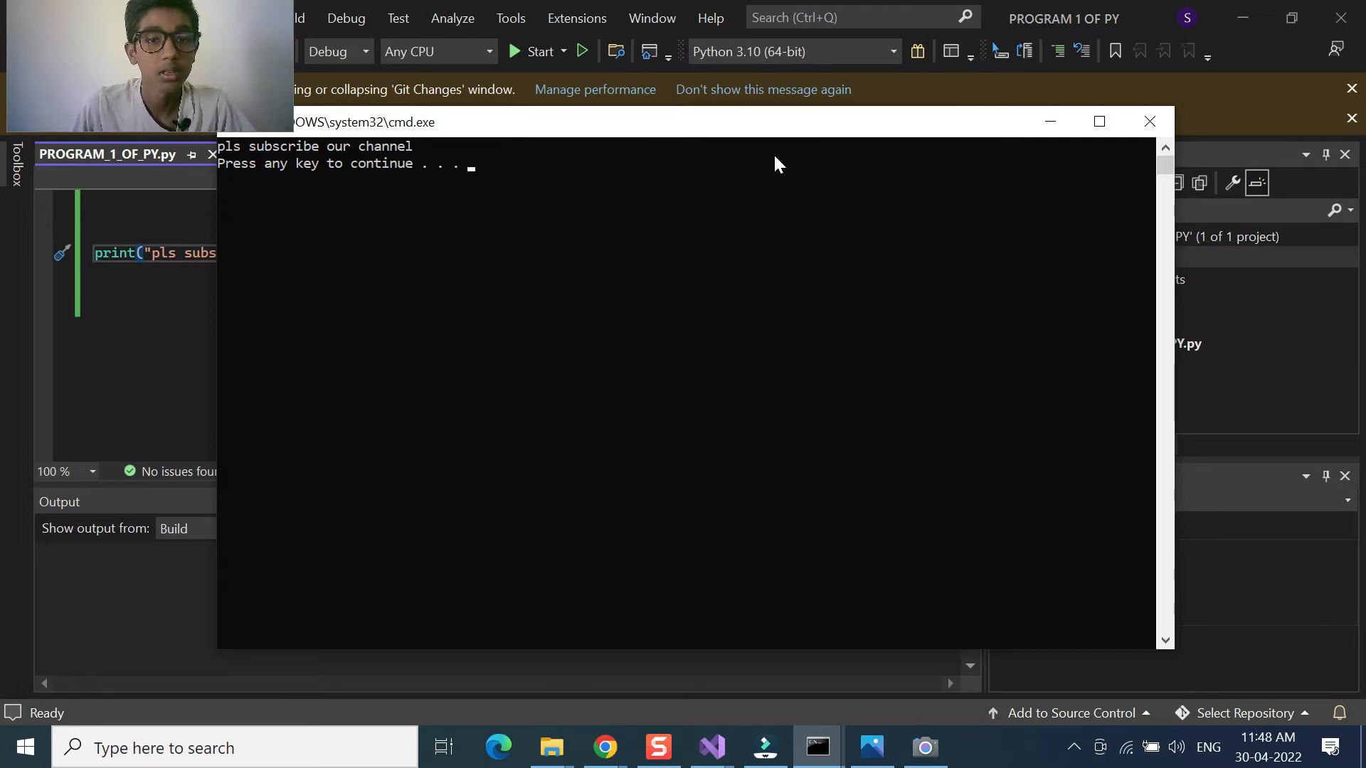
{"action": "left_click", "coordinate": [1150, 121]}
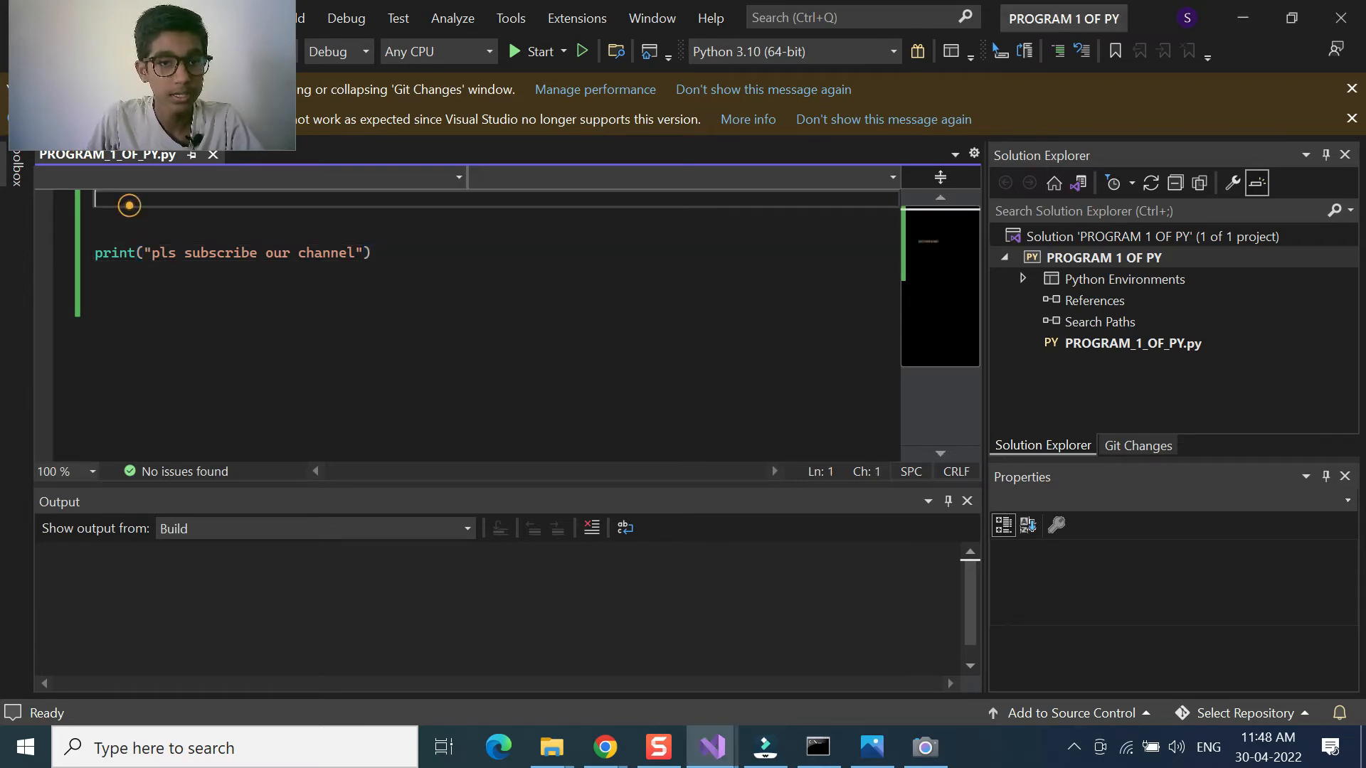
Step: Write the plain-text line "pls don't delete thiis" above the print statement
{"action": "left_click", "coordinate": [131, 205]}
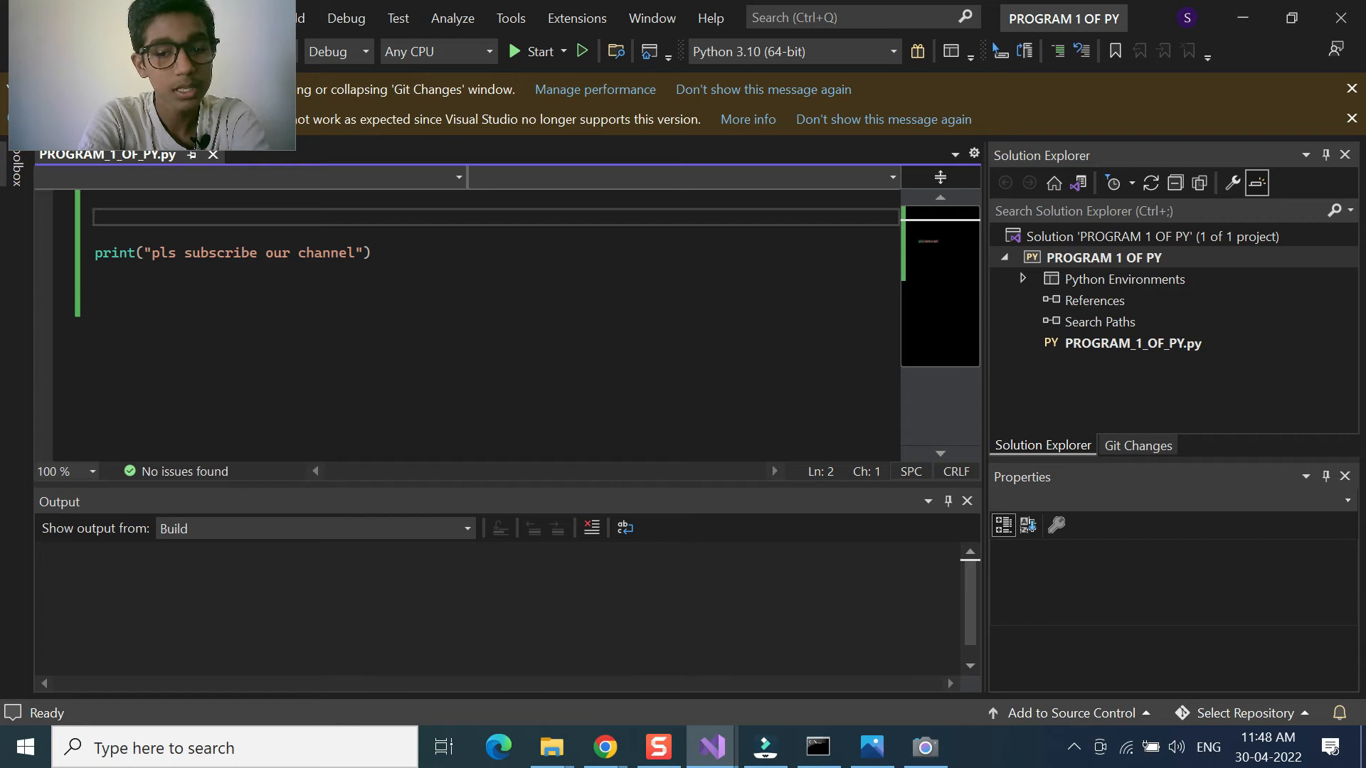
{"action": "type", "text": "pls do"}
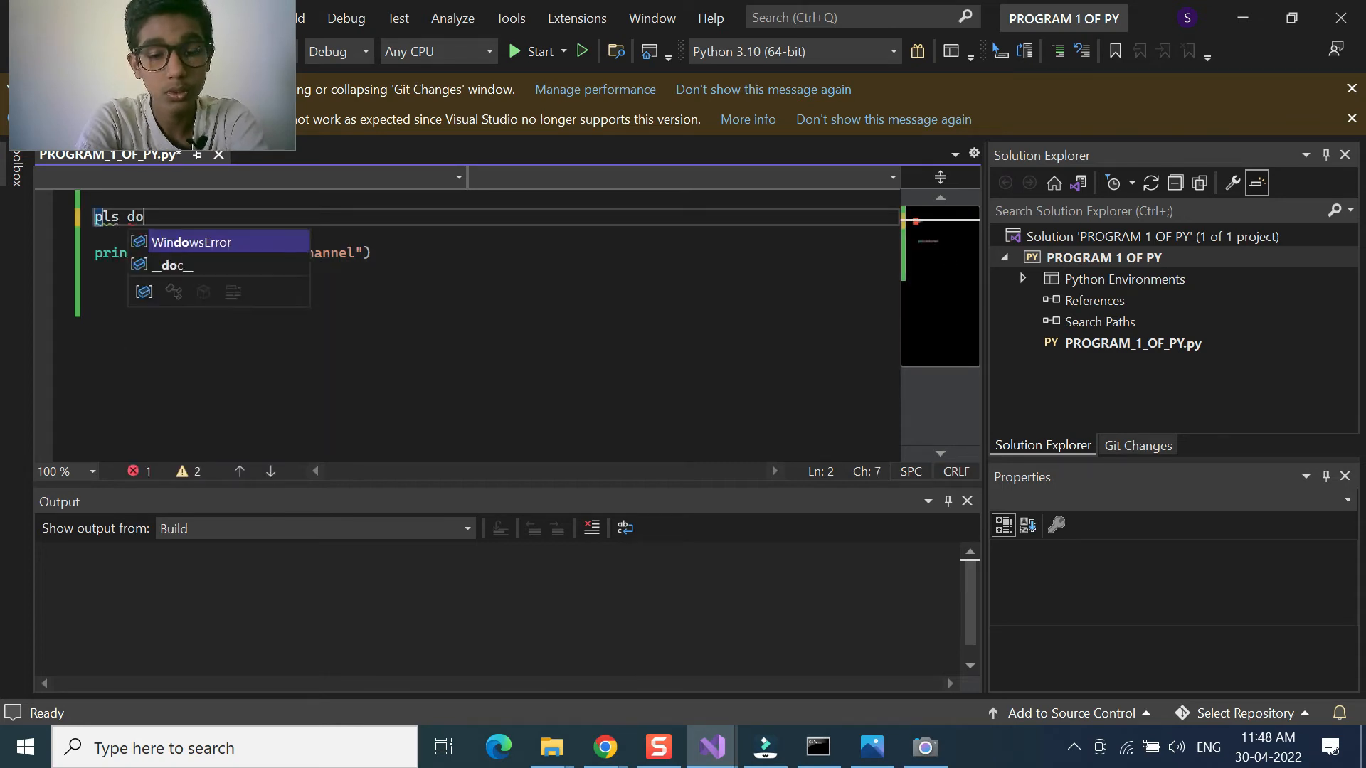
{"action": "type", "text": "n"}
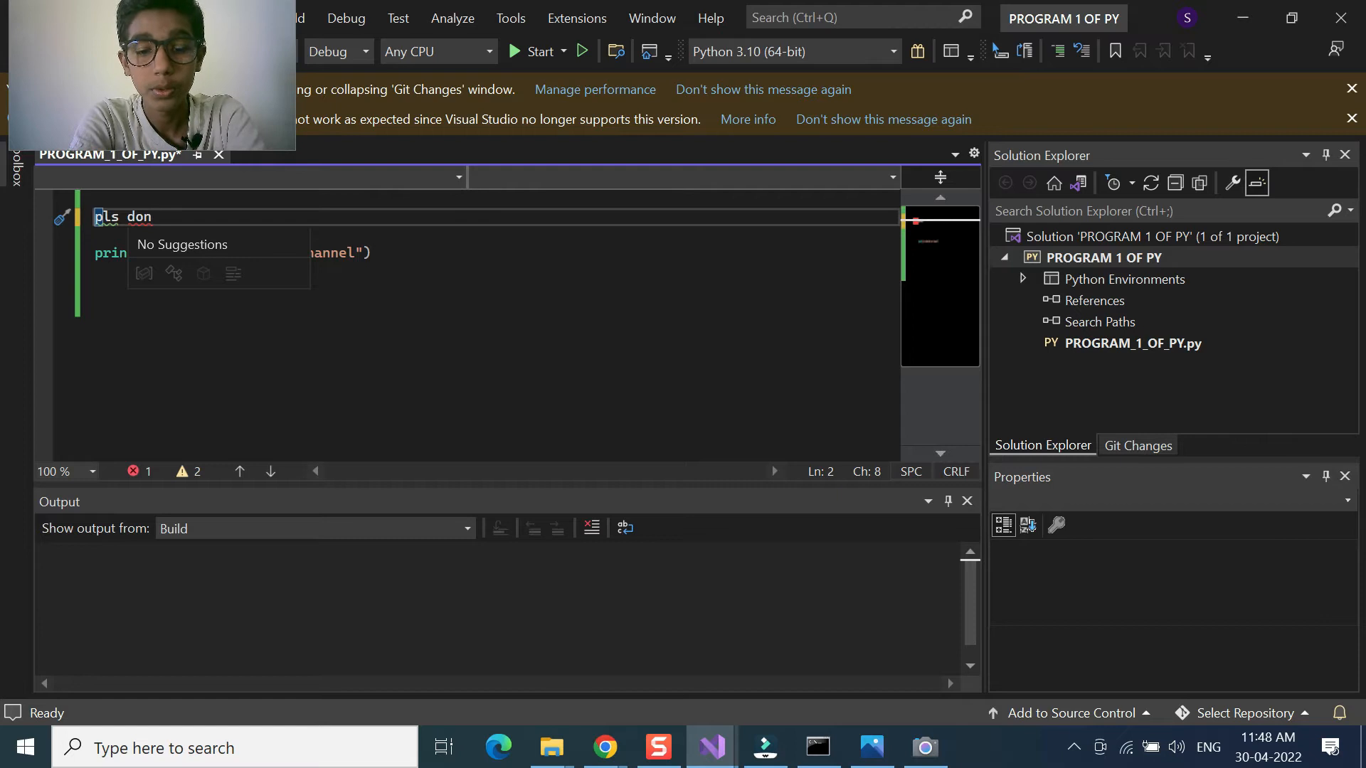
{"action": "key", "text": "ctrl+space"}
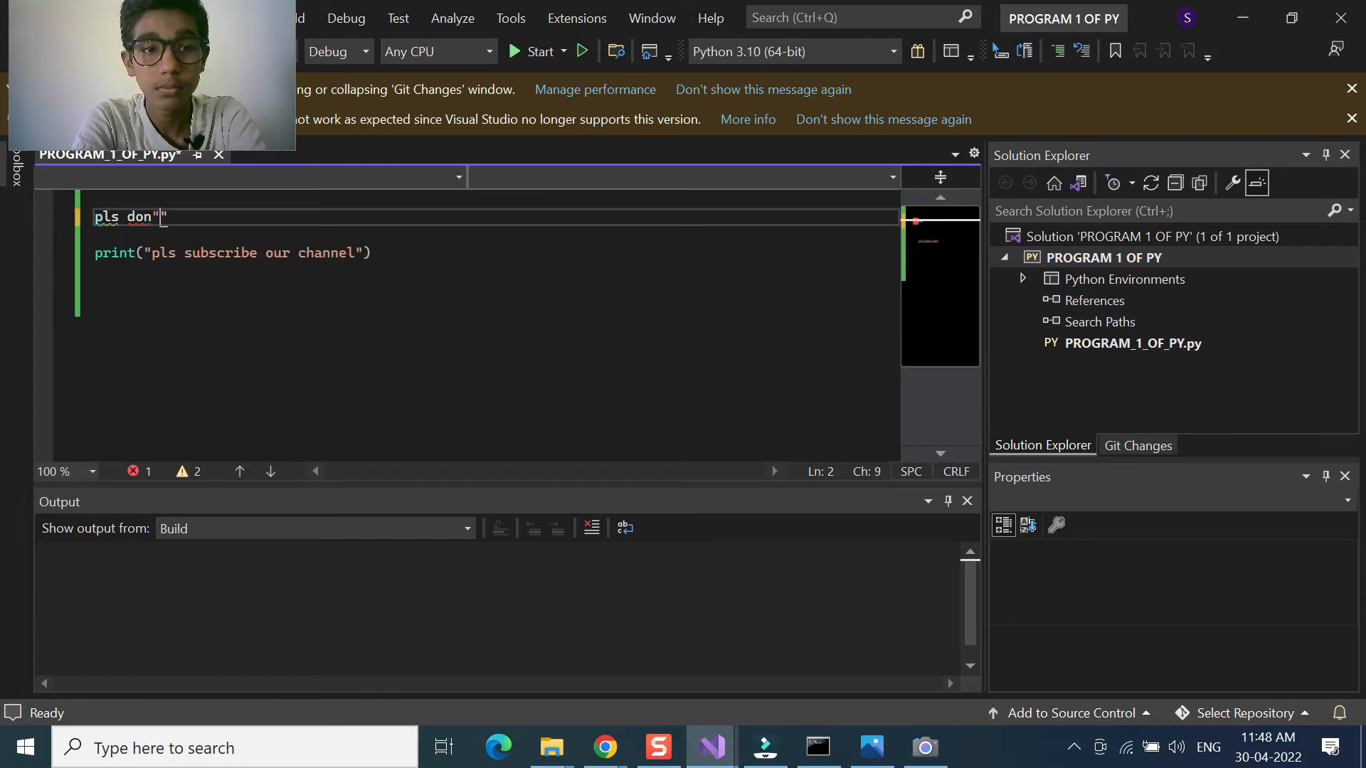
{"action": "type", "text": "'"}
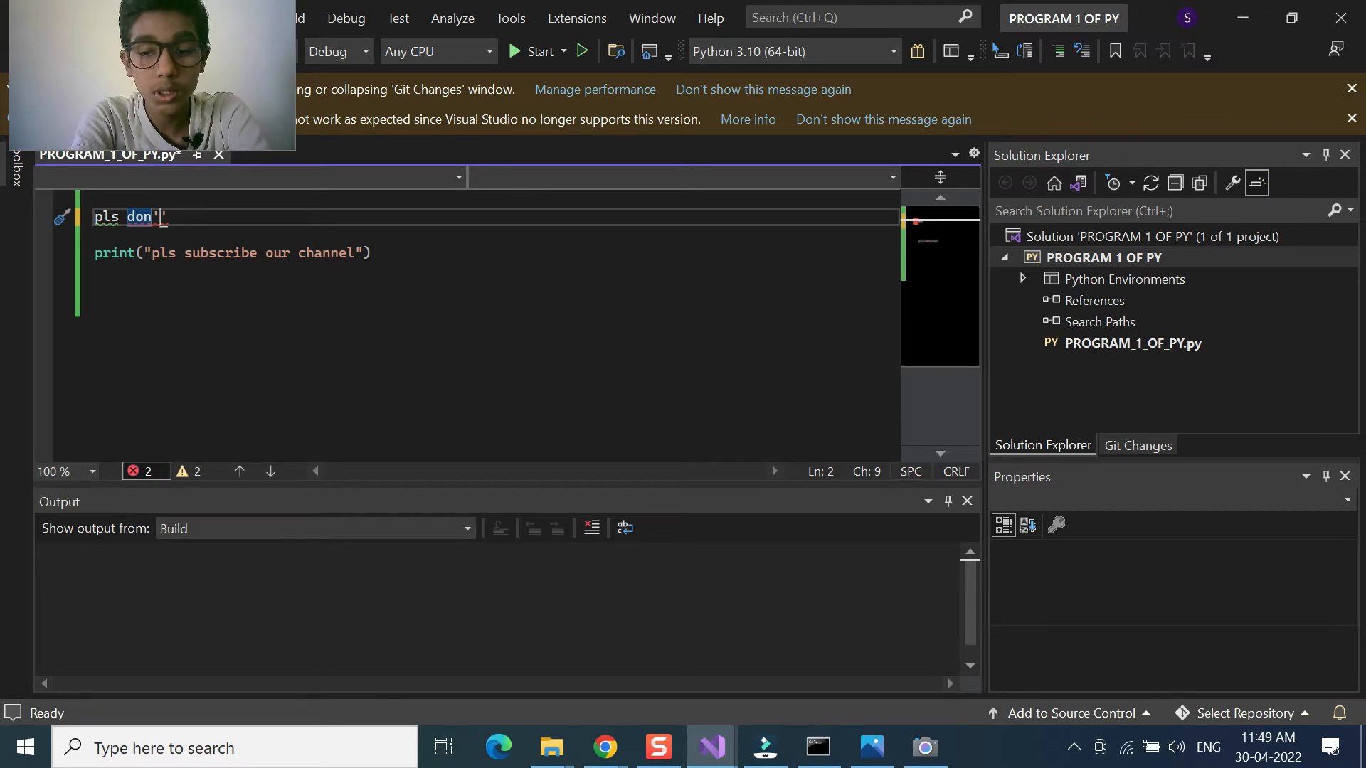
{"action": "key", "text": "BackSpace"}
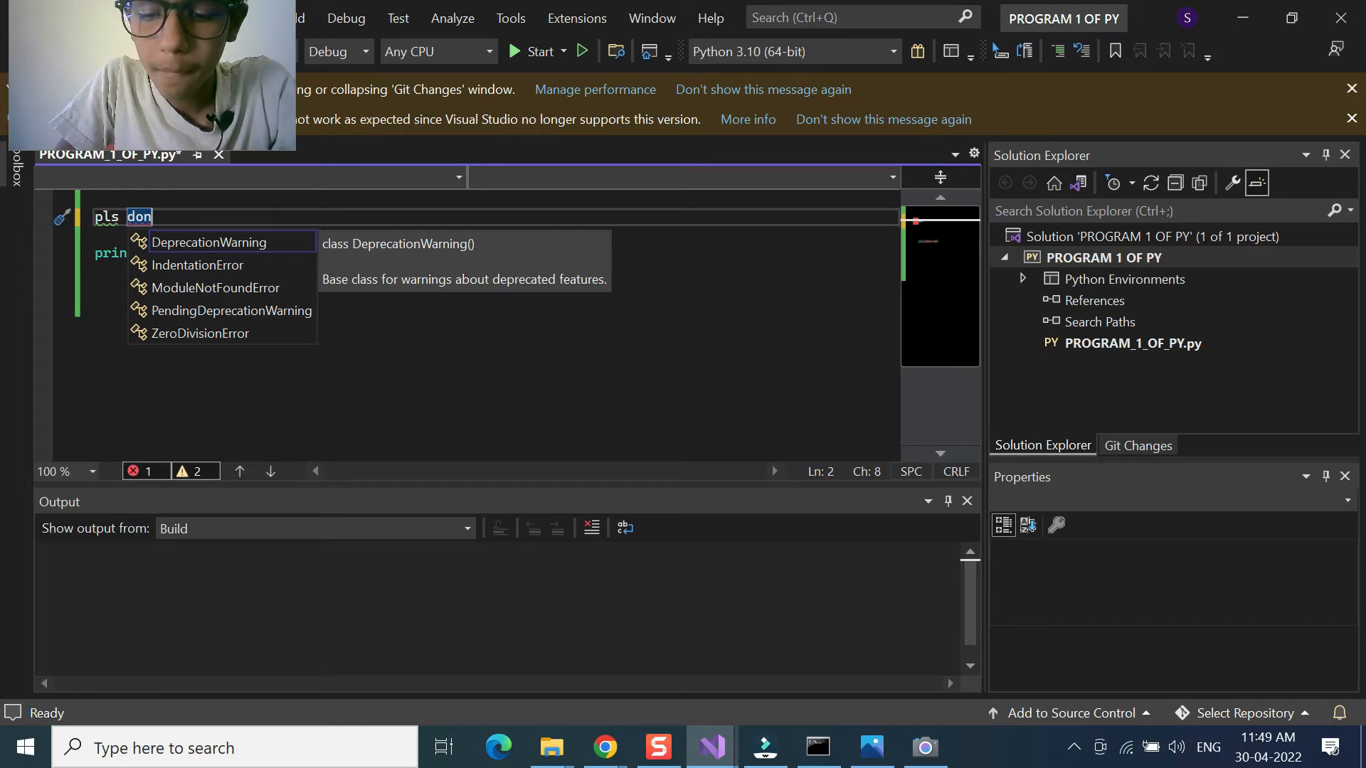
{"action": "type", "text": "'"}
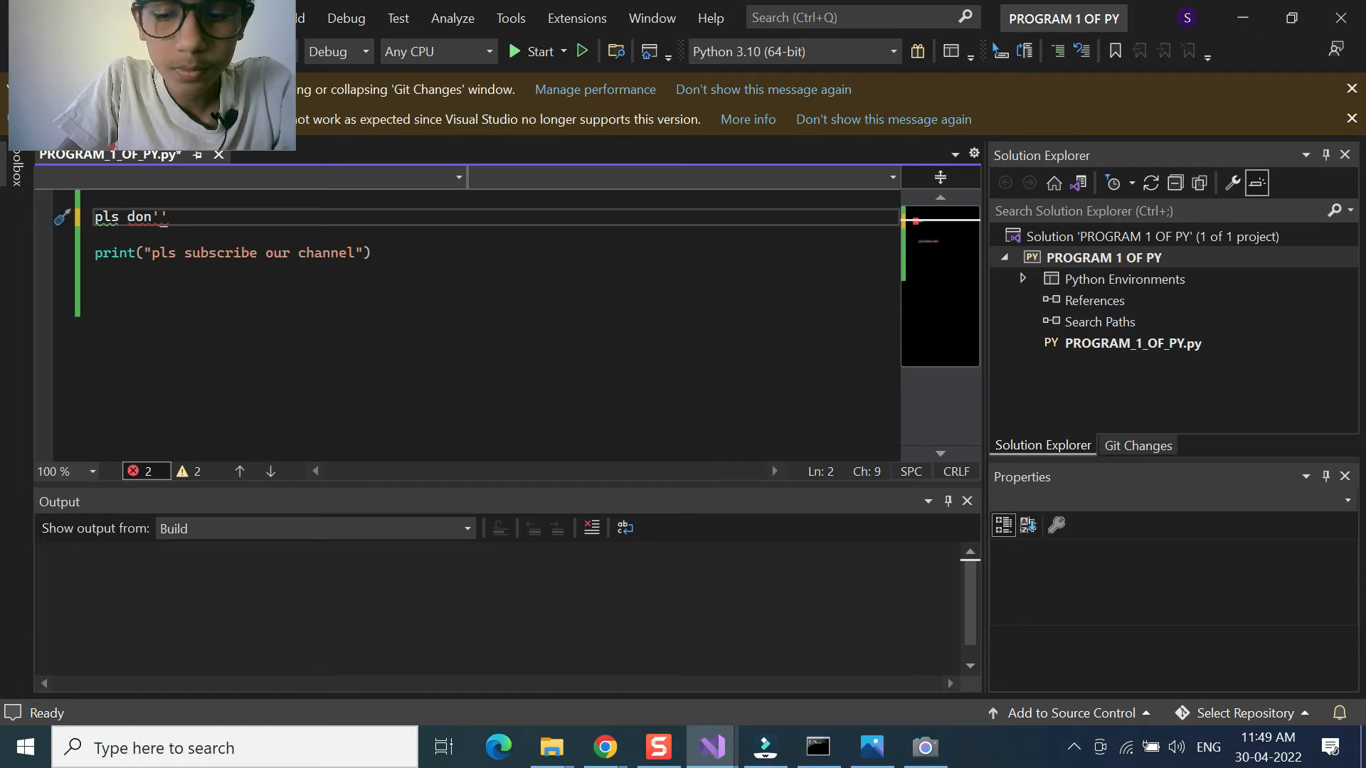
{"action": "key", "text": "BackSpace"}
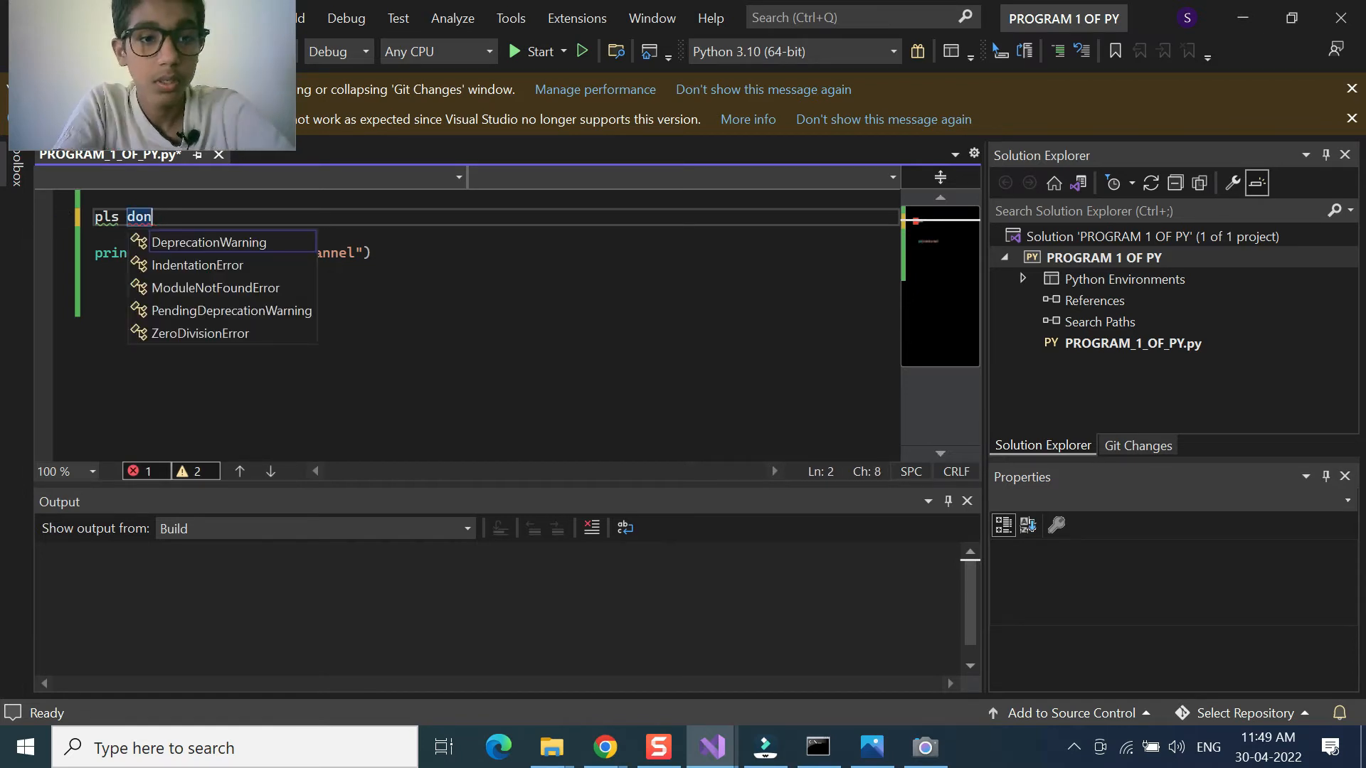
{"action": "type", "text": "'"}
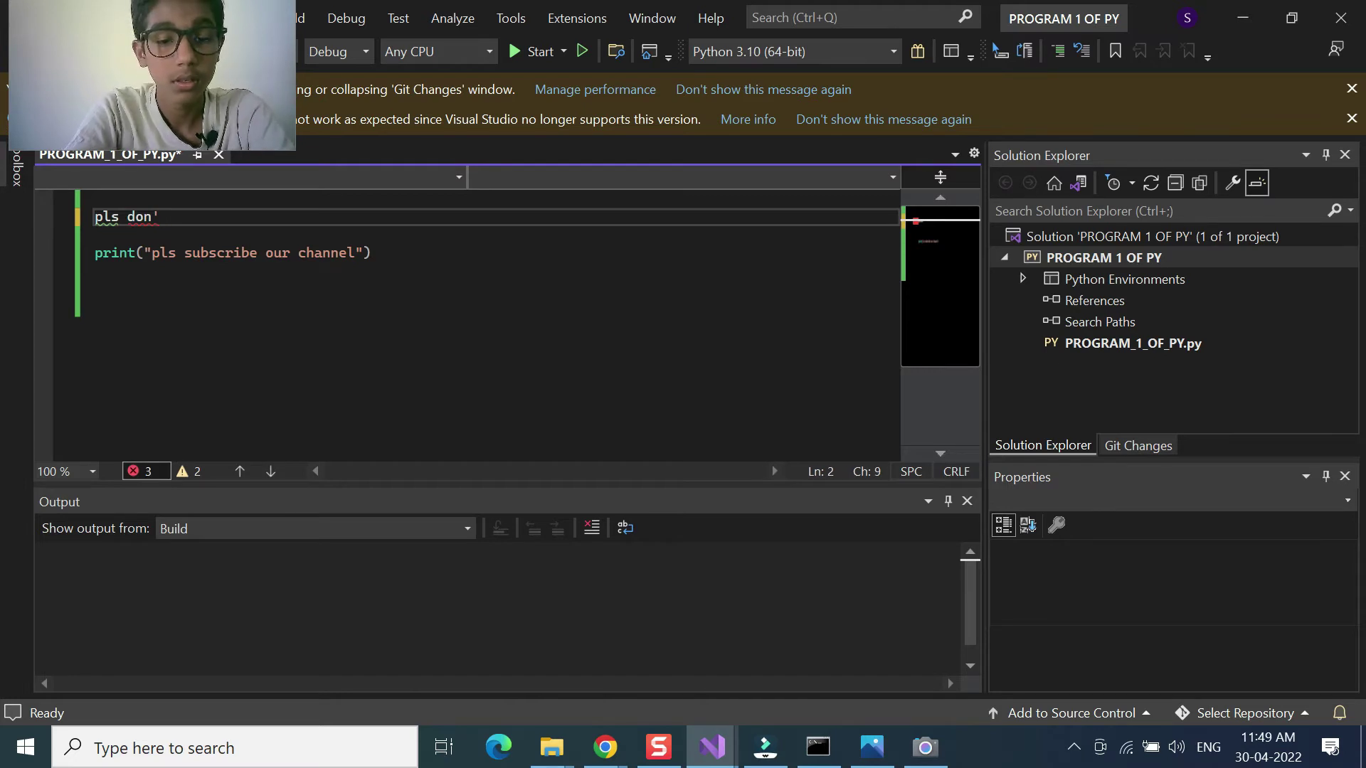
{"action": "type", "text": "t"}
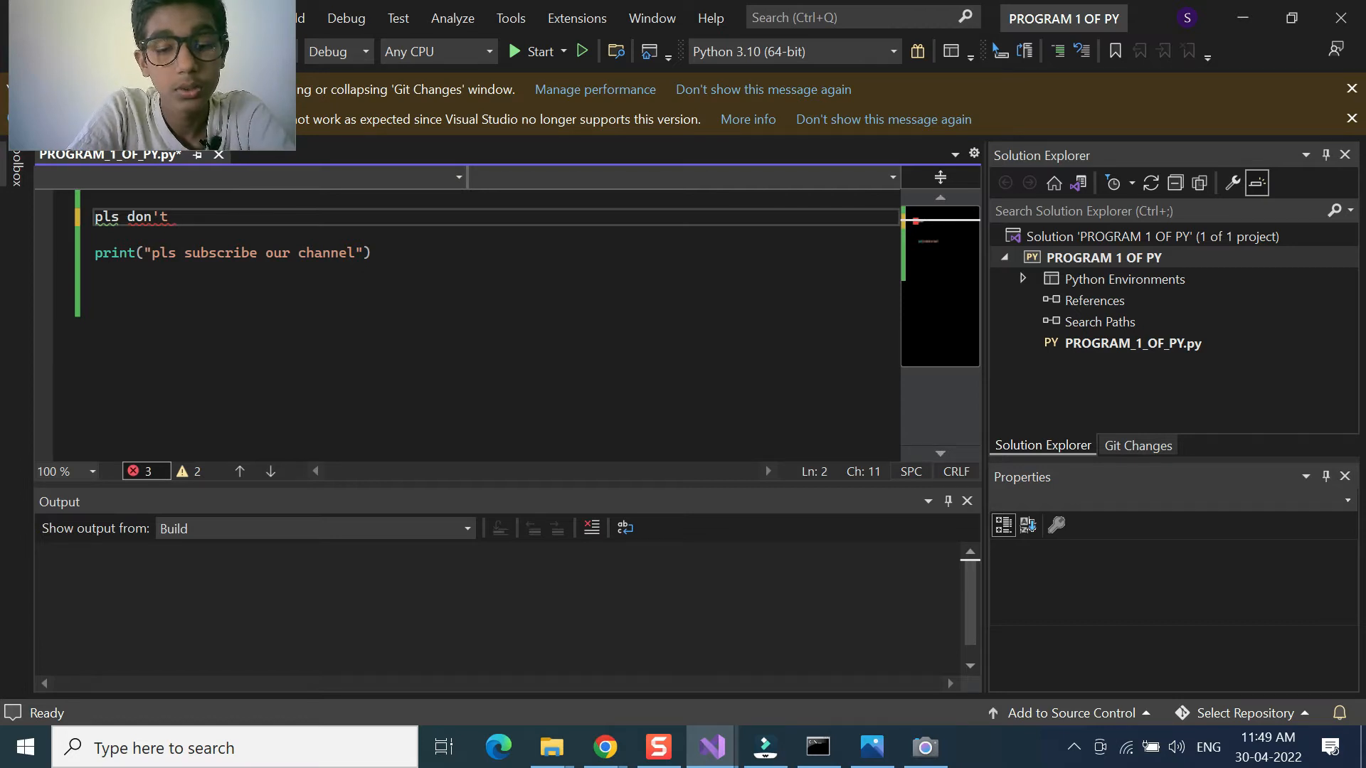
{"action": "type", "text": " delete thi"}
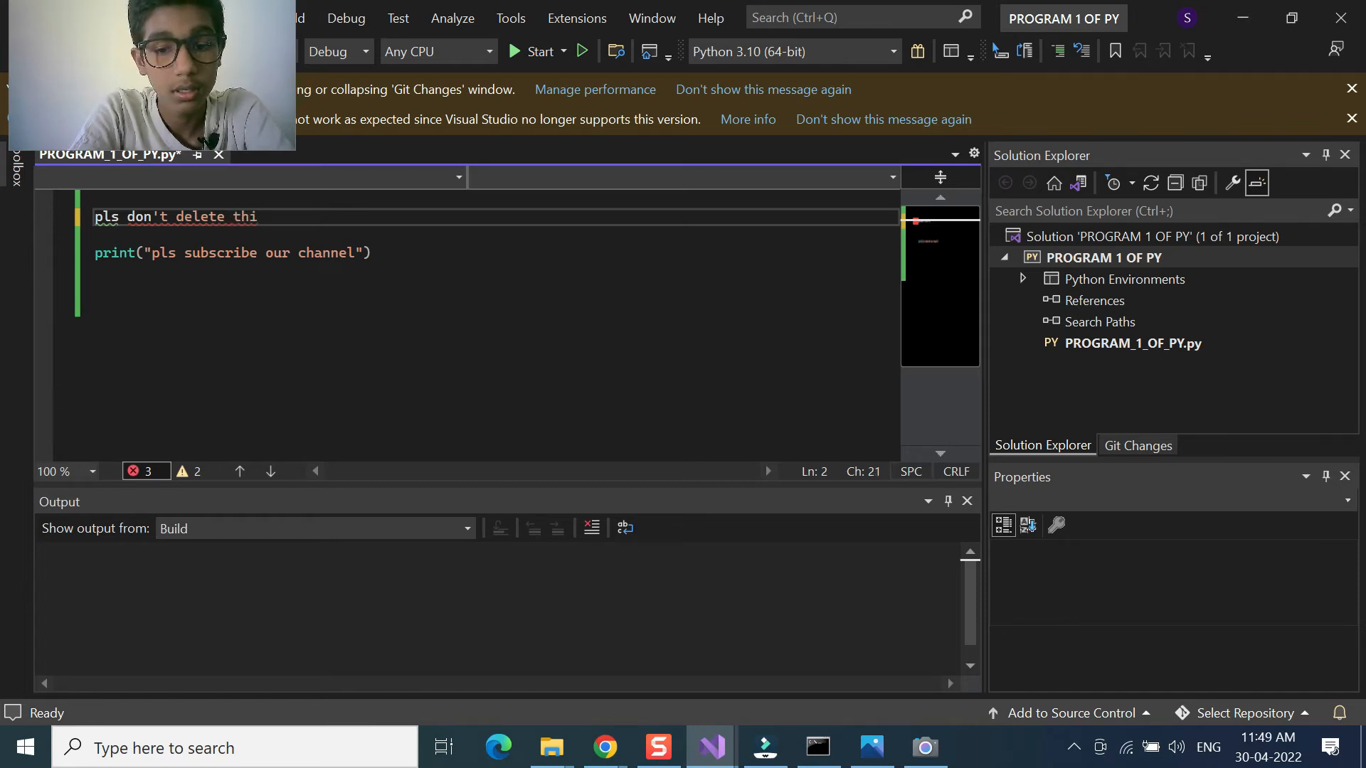
{"action": "type", "text": "is"}
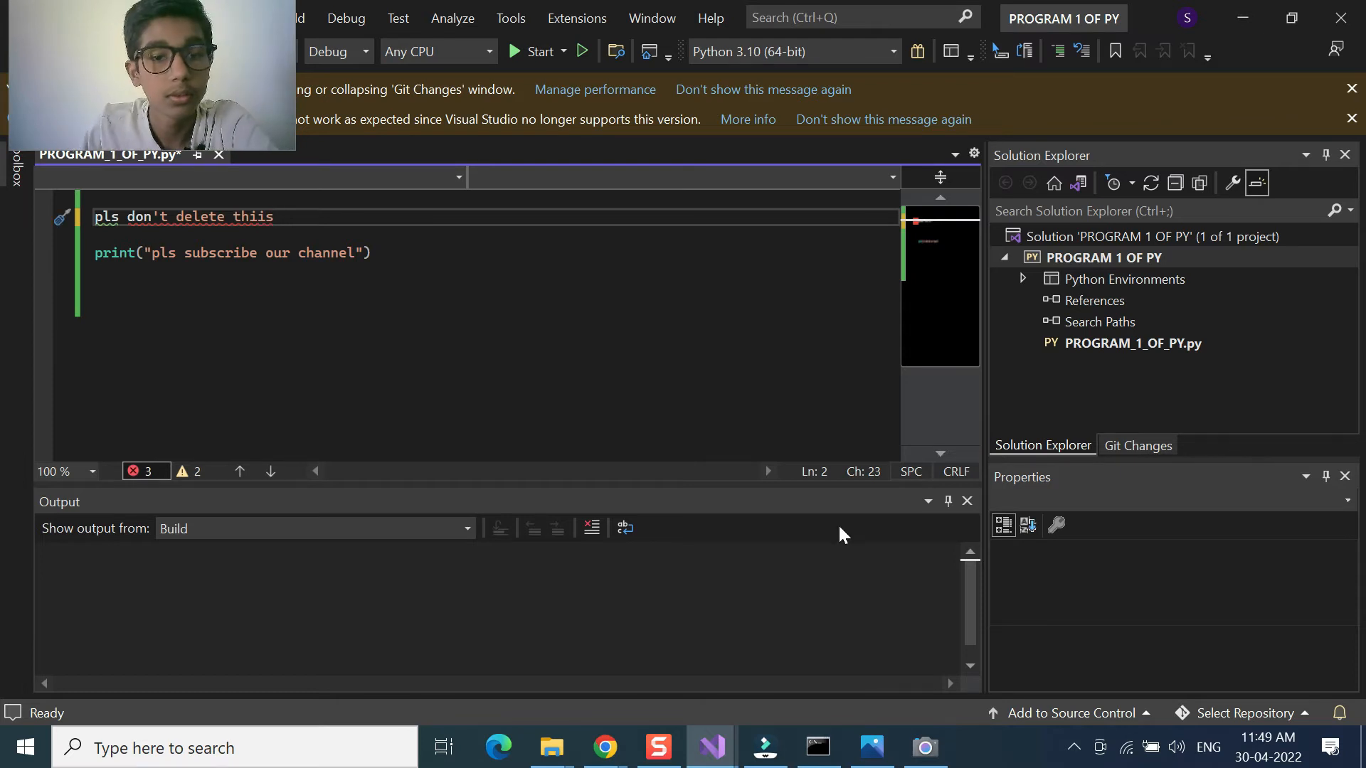
Step: Save and run the script, read the unterminated string SyntaxError, and close the console
{"action": "key", "text": "ctrl+s"}
{"action": "left_click", "coordinate": [582, 51]}
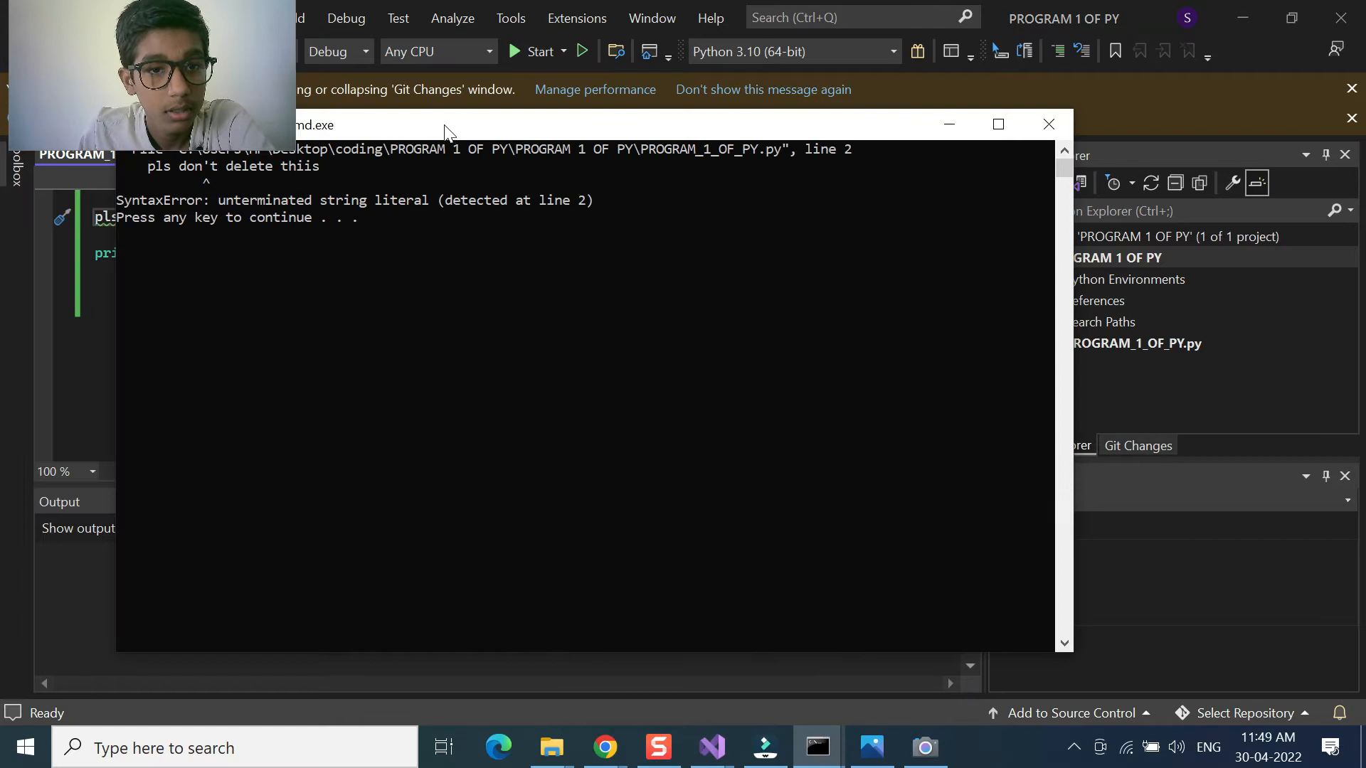
{"action": "left_click_drag", "start_coordinate": [485, 158], "coordinate": [536, 205]}
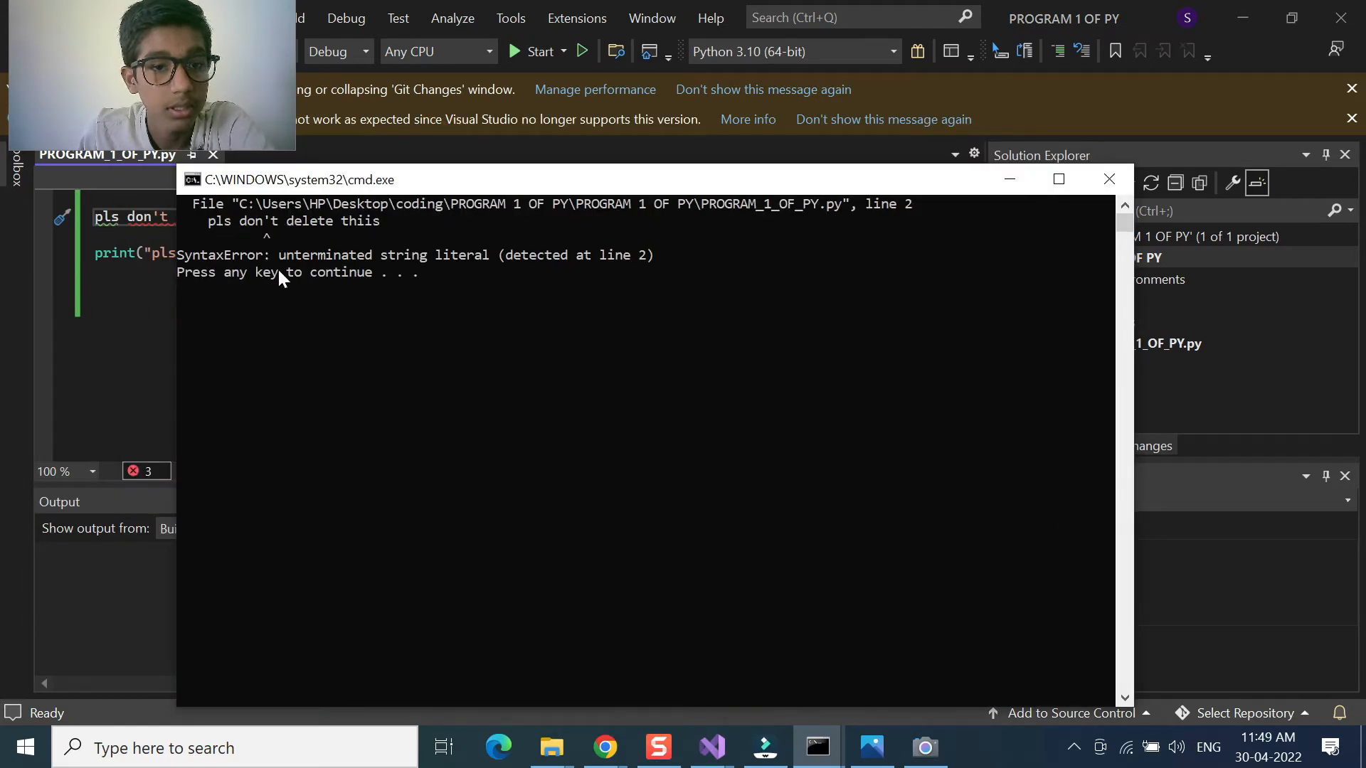
{"action": "left_click", "coordinate": [1108, 179]}
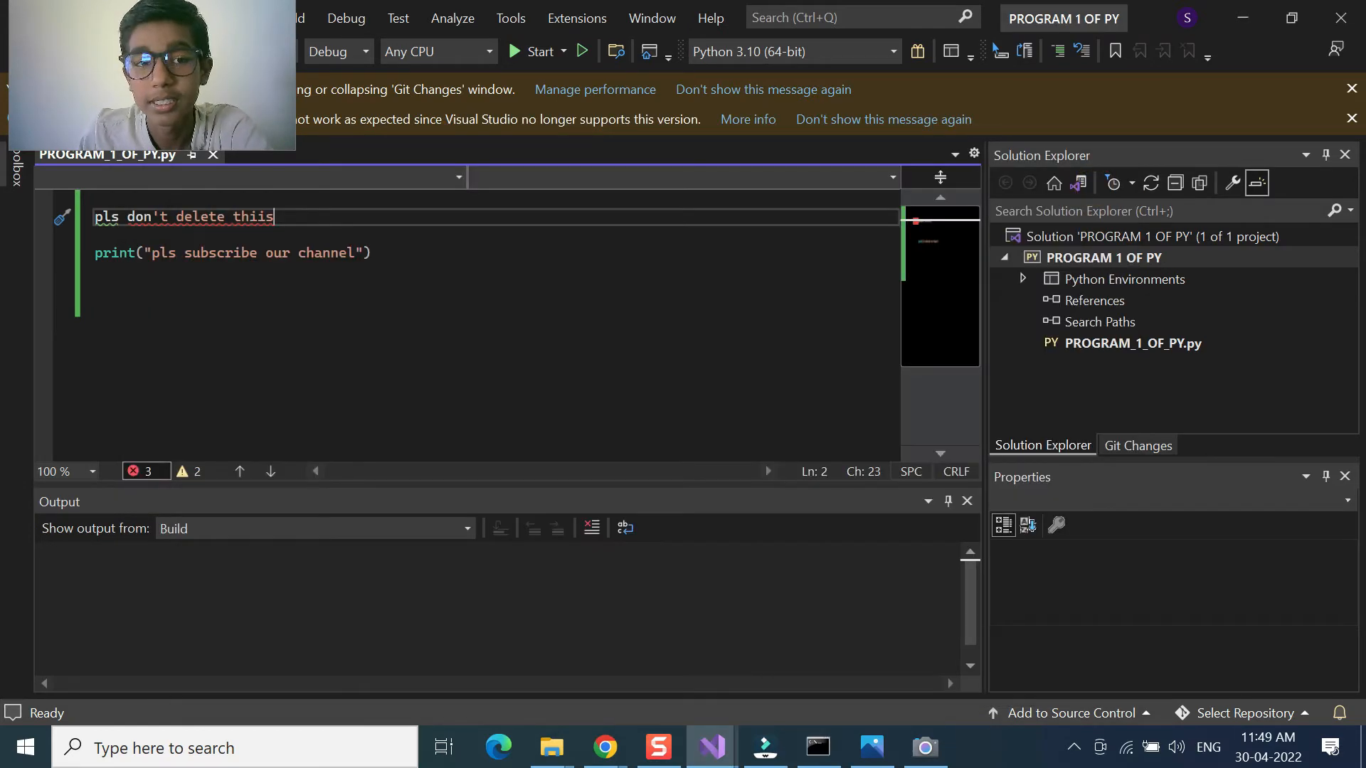
Step: Prefix the "pls don't delete thiis" line with # so it becomes a comment
{"action": "double_click", "coordinate": [94, 217]}
{"action": "triple_click", "coordinate": [95, 215]}
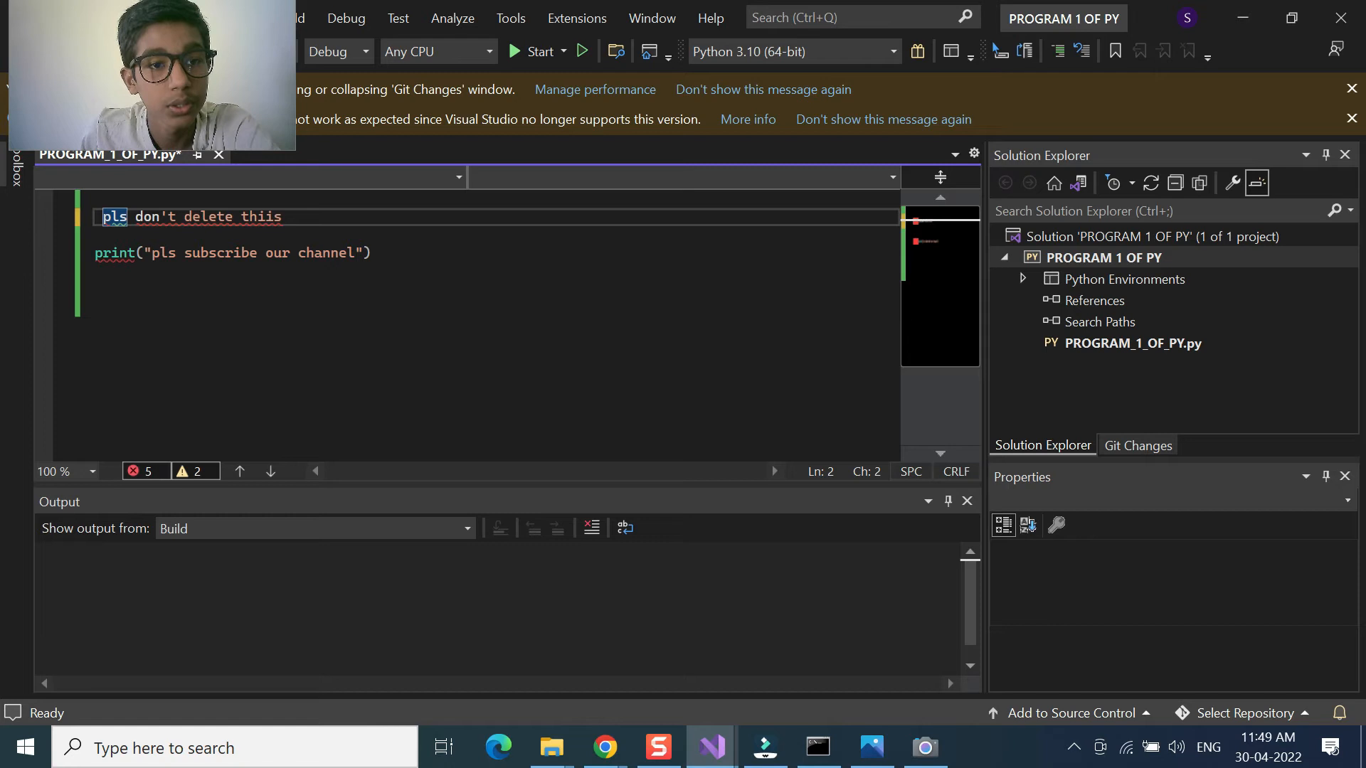
{"action": "mouse_move", "coordinate": [107, 216]}
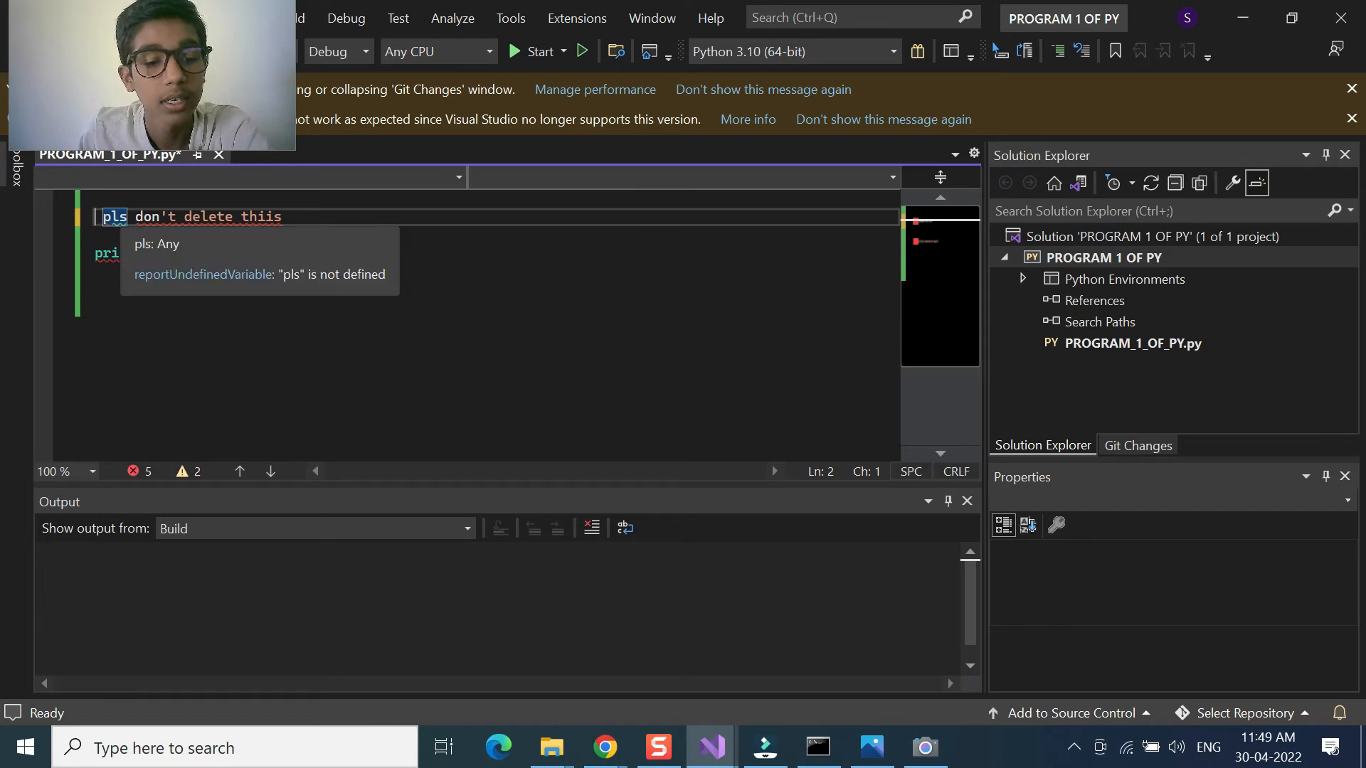
{"action": "type", "text": "#"}
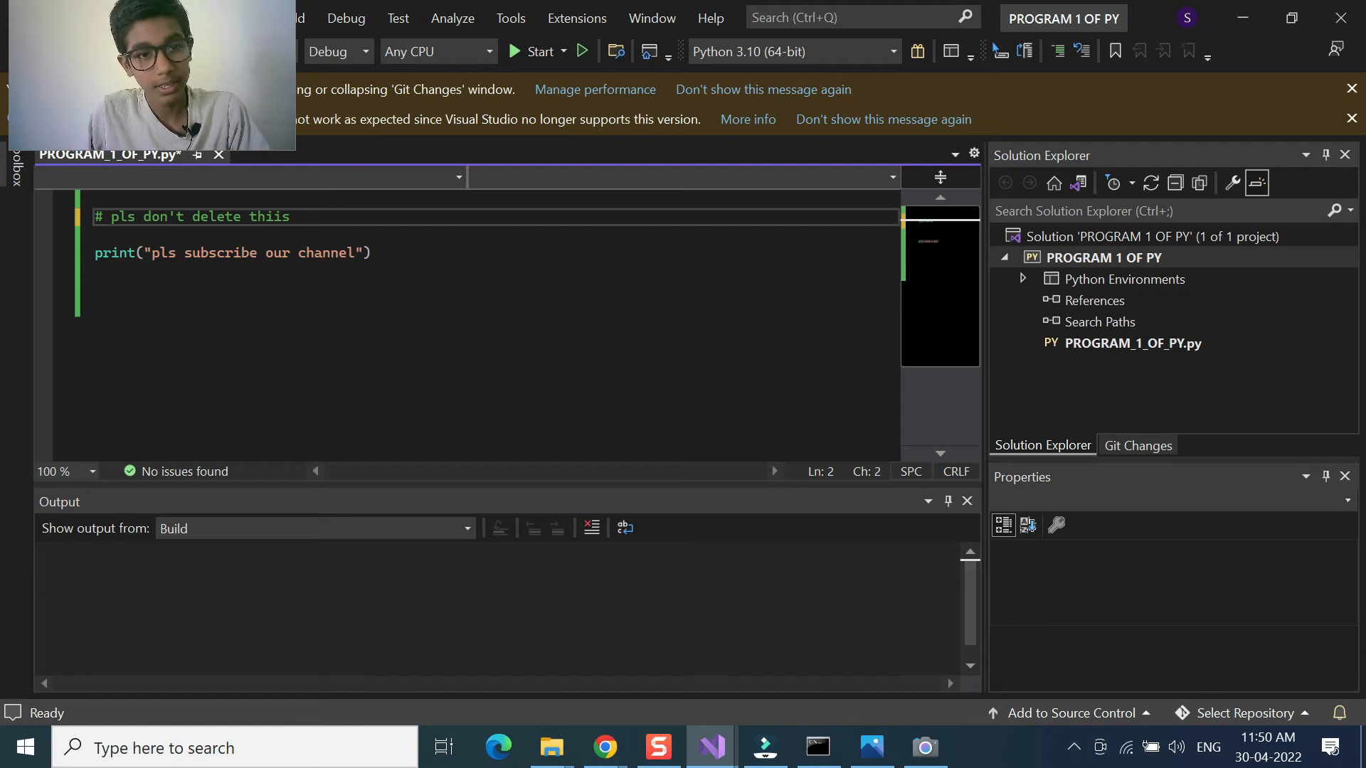
{"action": "key", "text": "Down"}
{"action": "key", "text": "Down"}
{"action": "left_click", "coordinate": [408, 316]}
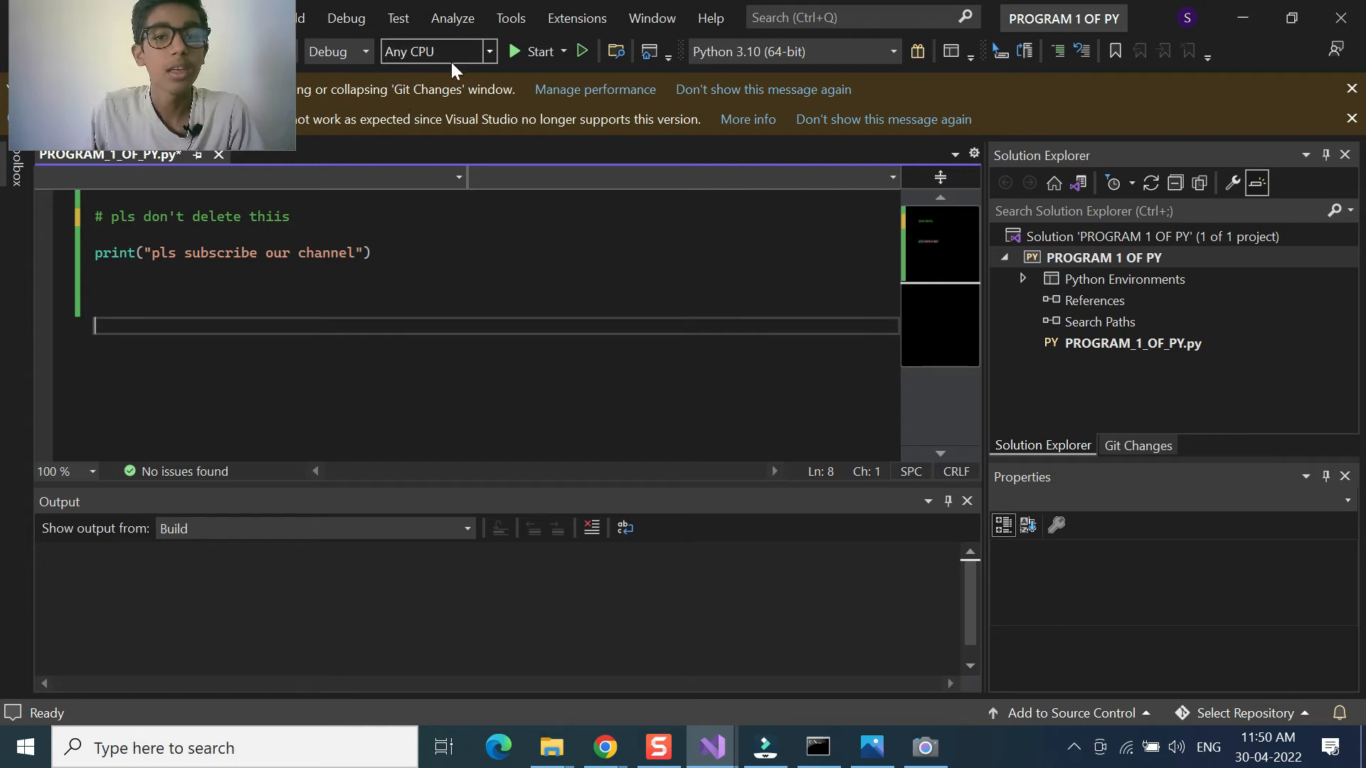
{"action": "left_click", "coordinate": [584, 52]}
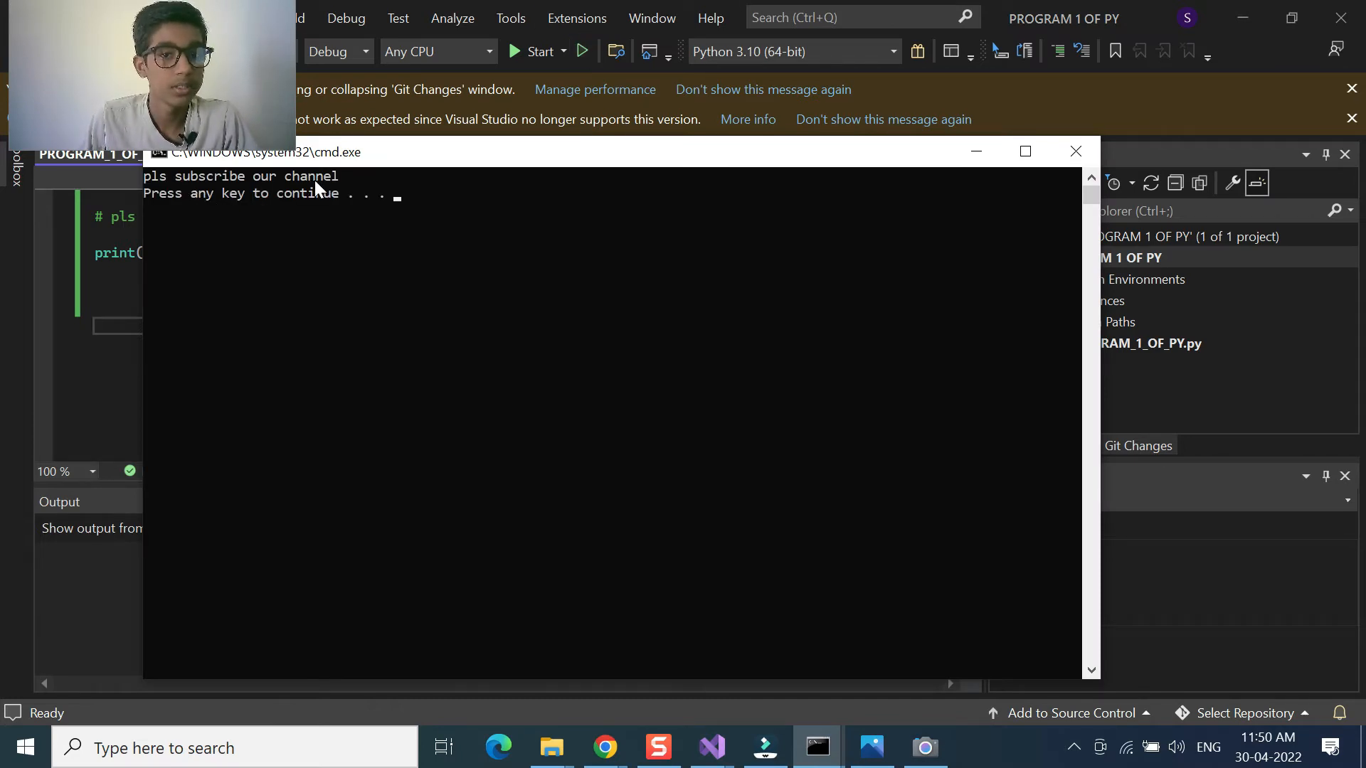
{"action": "left_click", "coordinate": [1078, 151]}
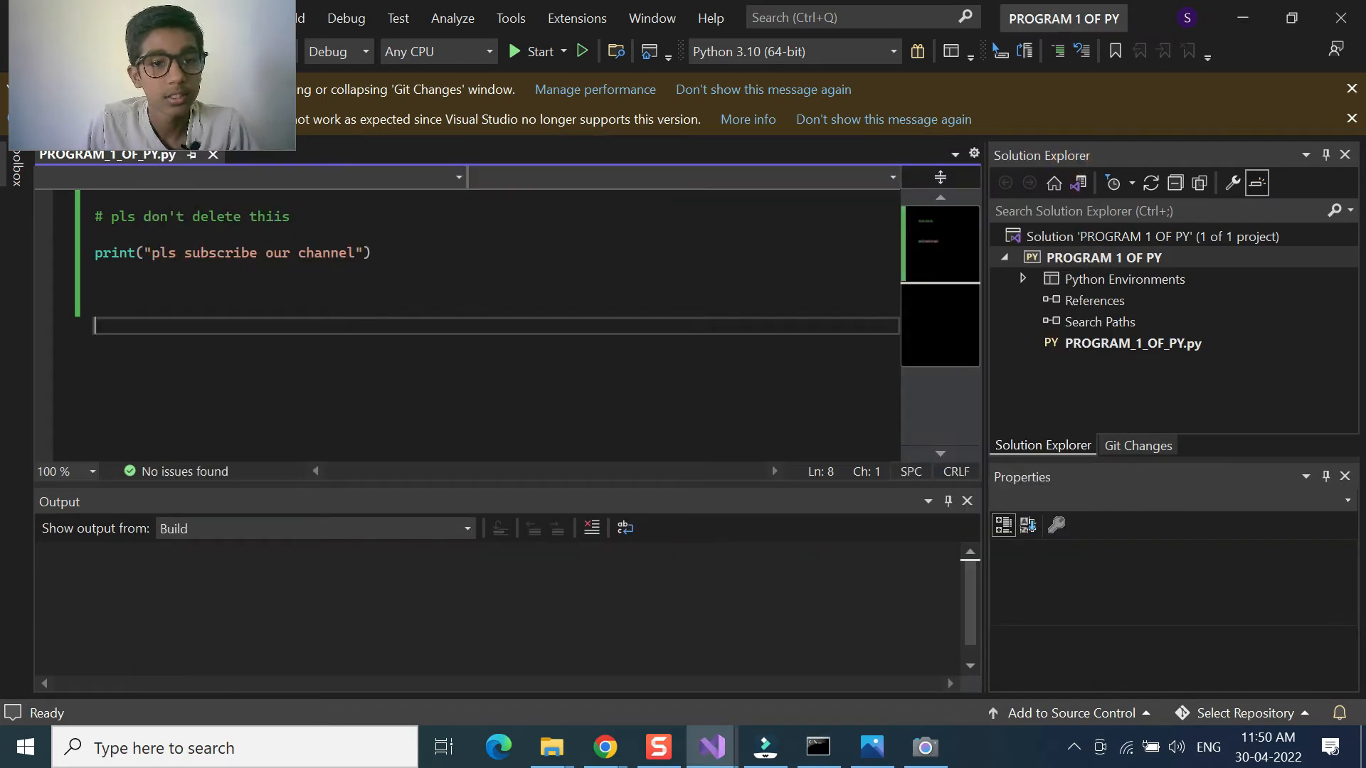
Step: Break the comment before delete, thiis and don't into separate lines, then start a line below print
{"action": "left_click", "coordinate": [191, 217]}
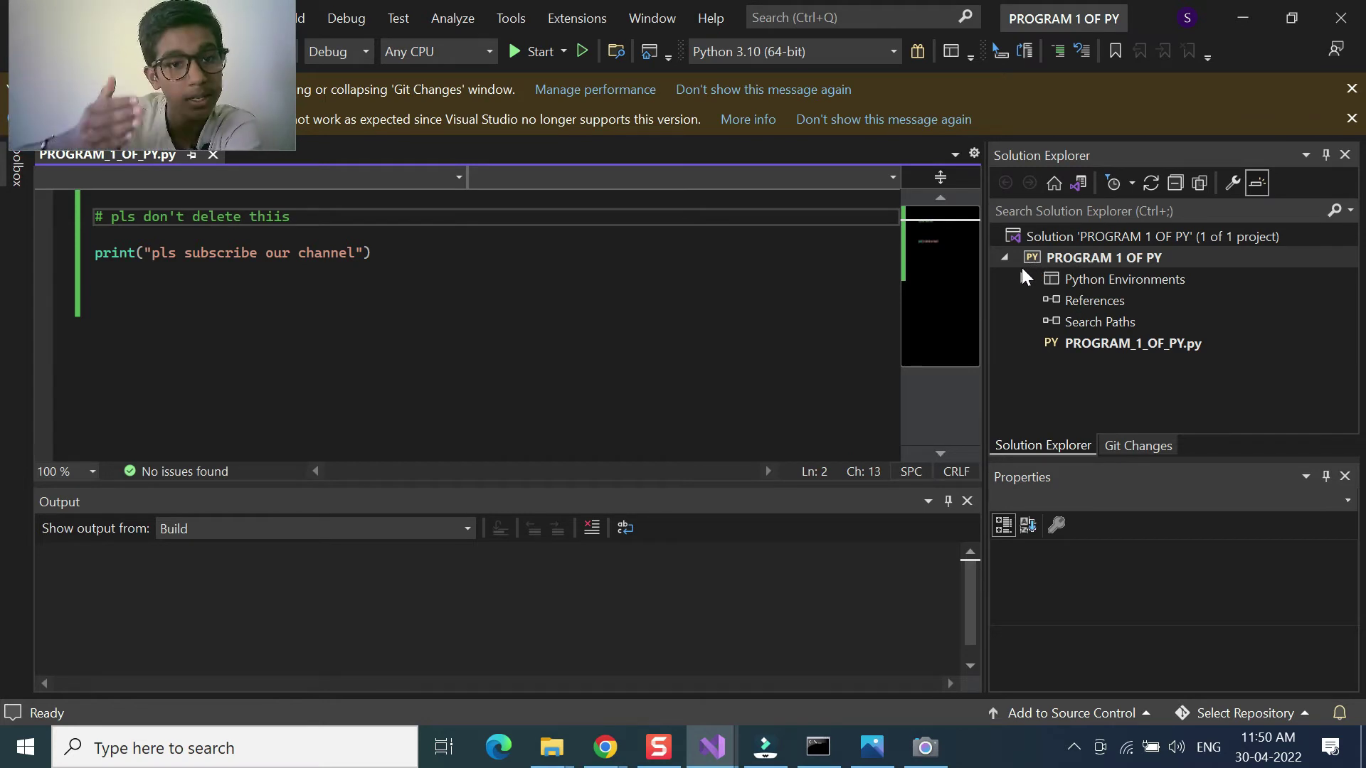
{"action": "key", "text": "Return"}
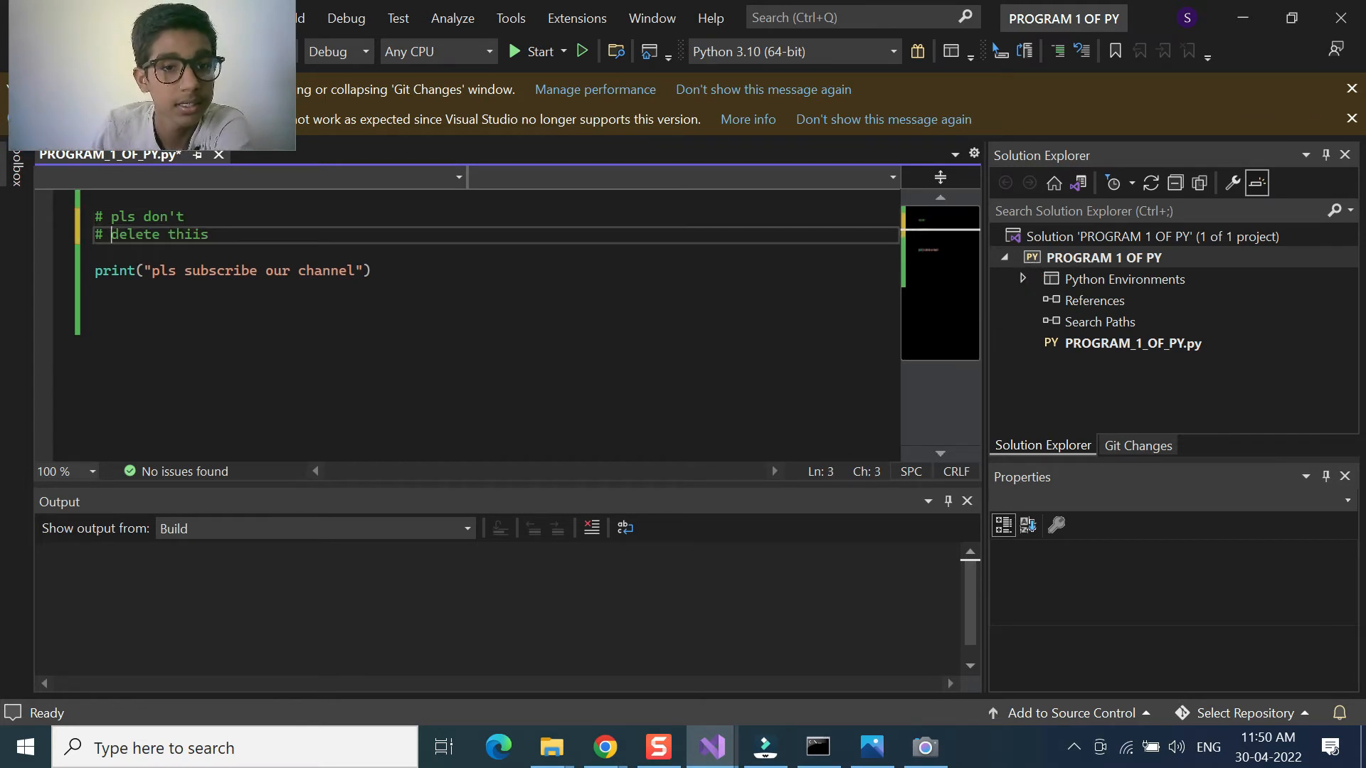
{"action": "left_click", "coordinate": [167, 234]}
{"action": "key", "text": "Return"}
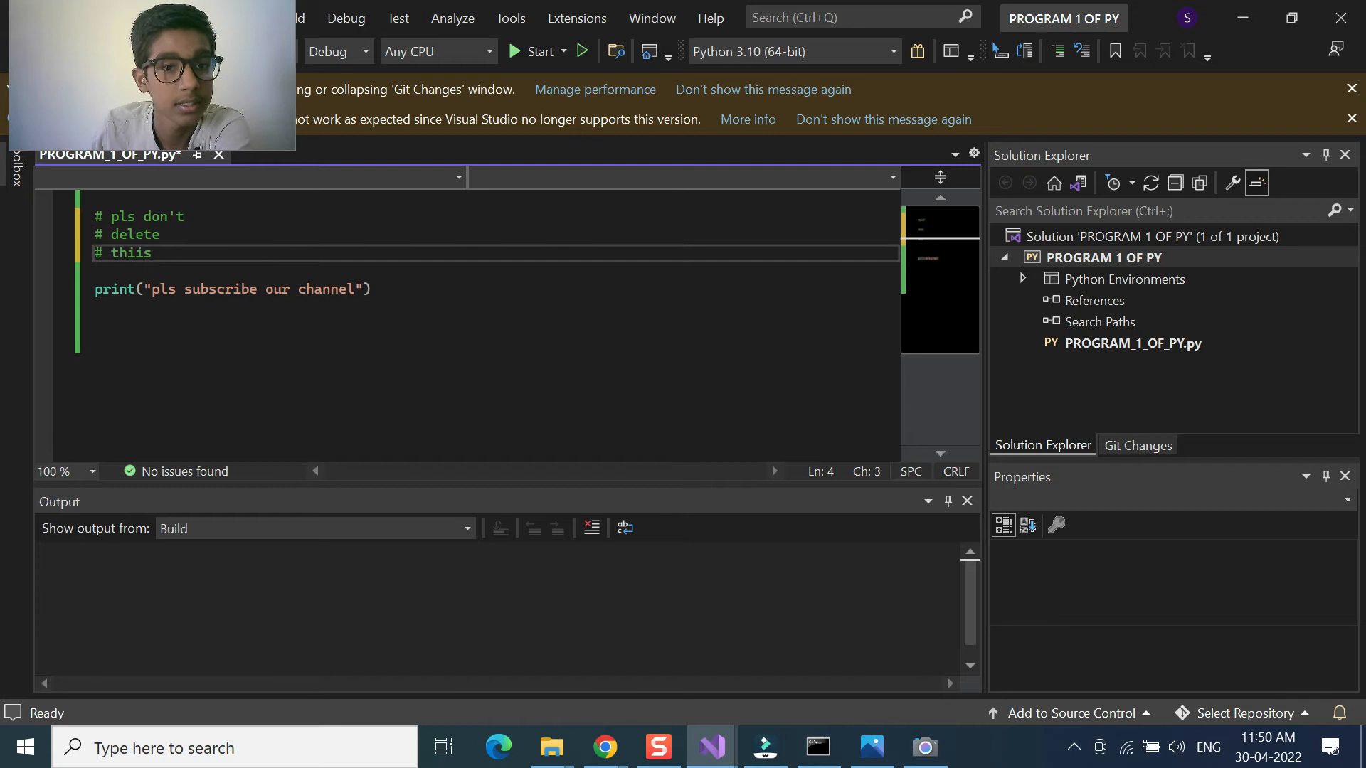
{"action": "left_click", "coordinate": [141, 216]}
{"action": "key", "text": "Return"}
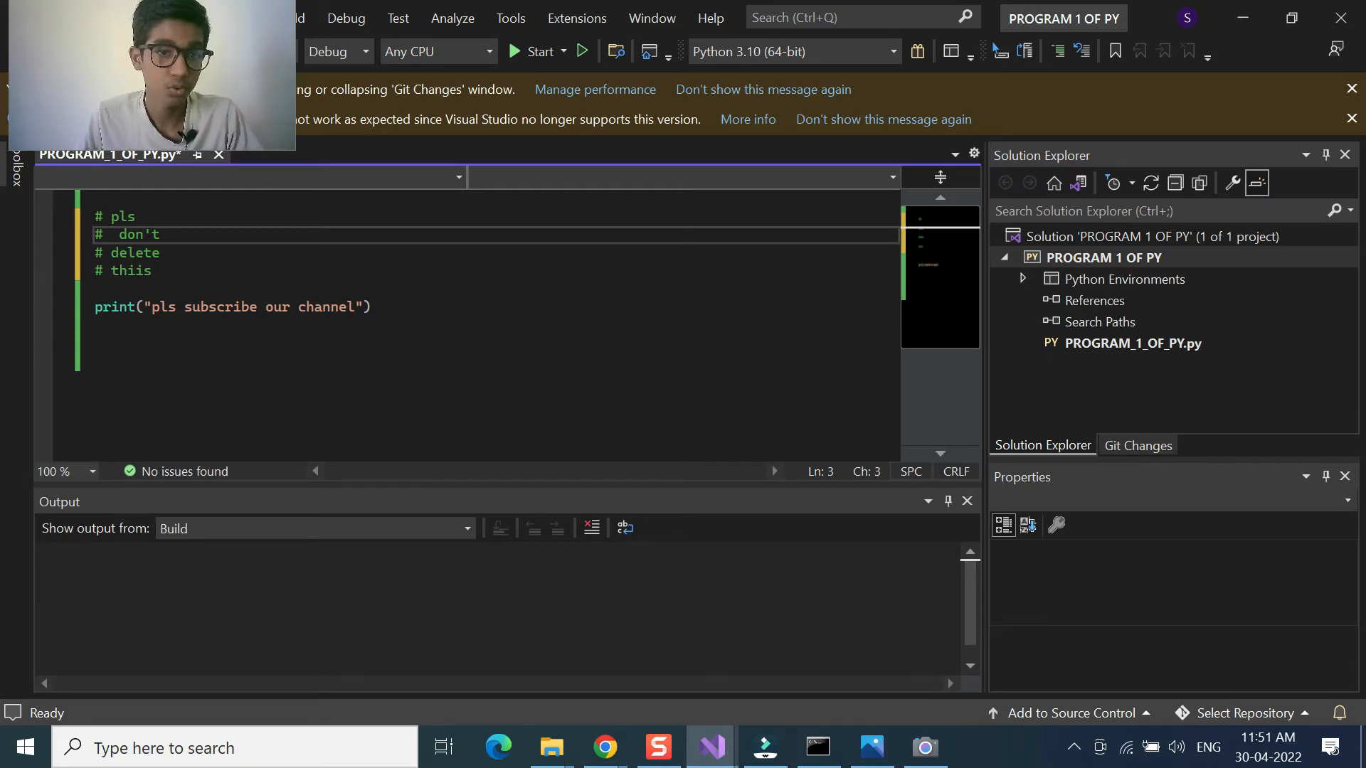
{"action": "scroll", "coordinate": [481, 299], "scroll_direction": "down", "scroll_amount": 2}
{"action": "left_click", "coordinate": [87, 243]}
{"action": "type", "text": "p"}
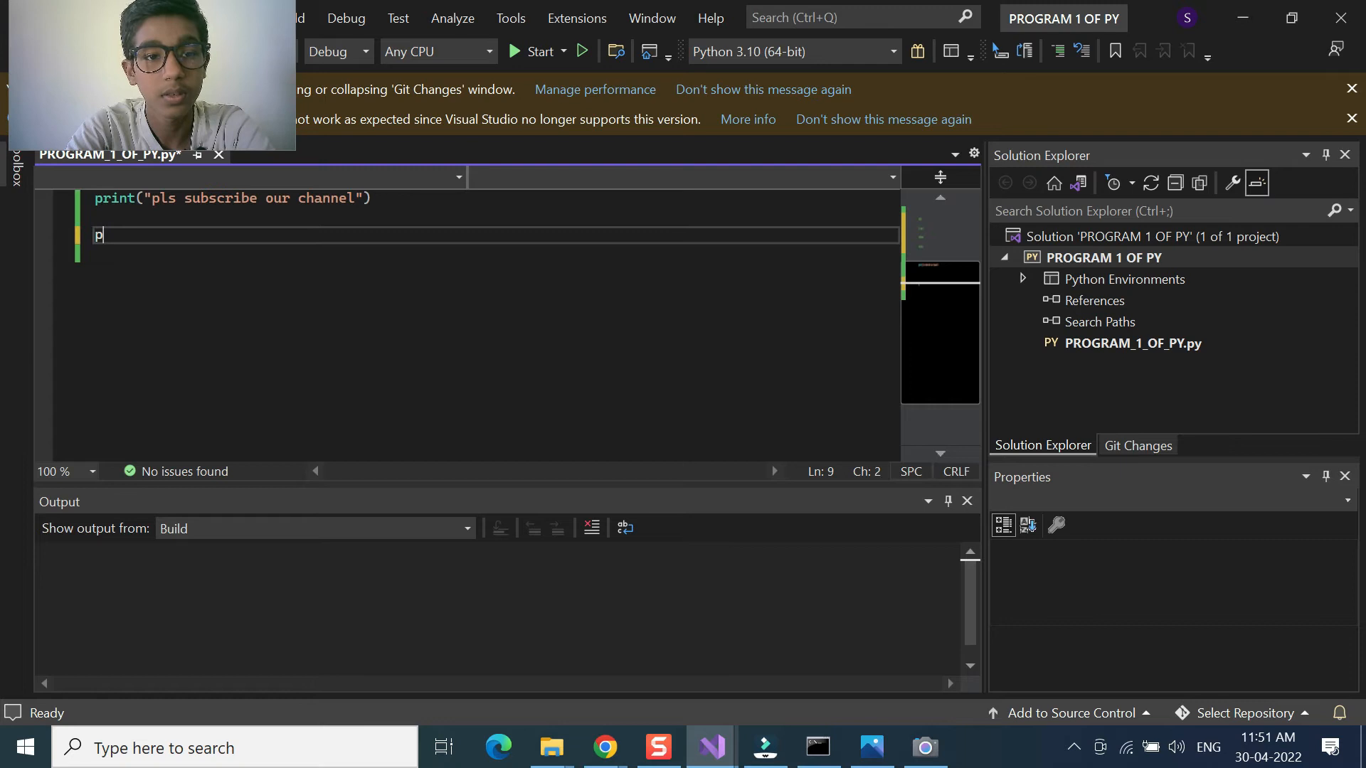
{"action": "type", "text": "rint"}
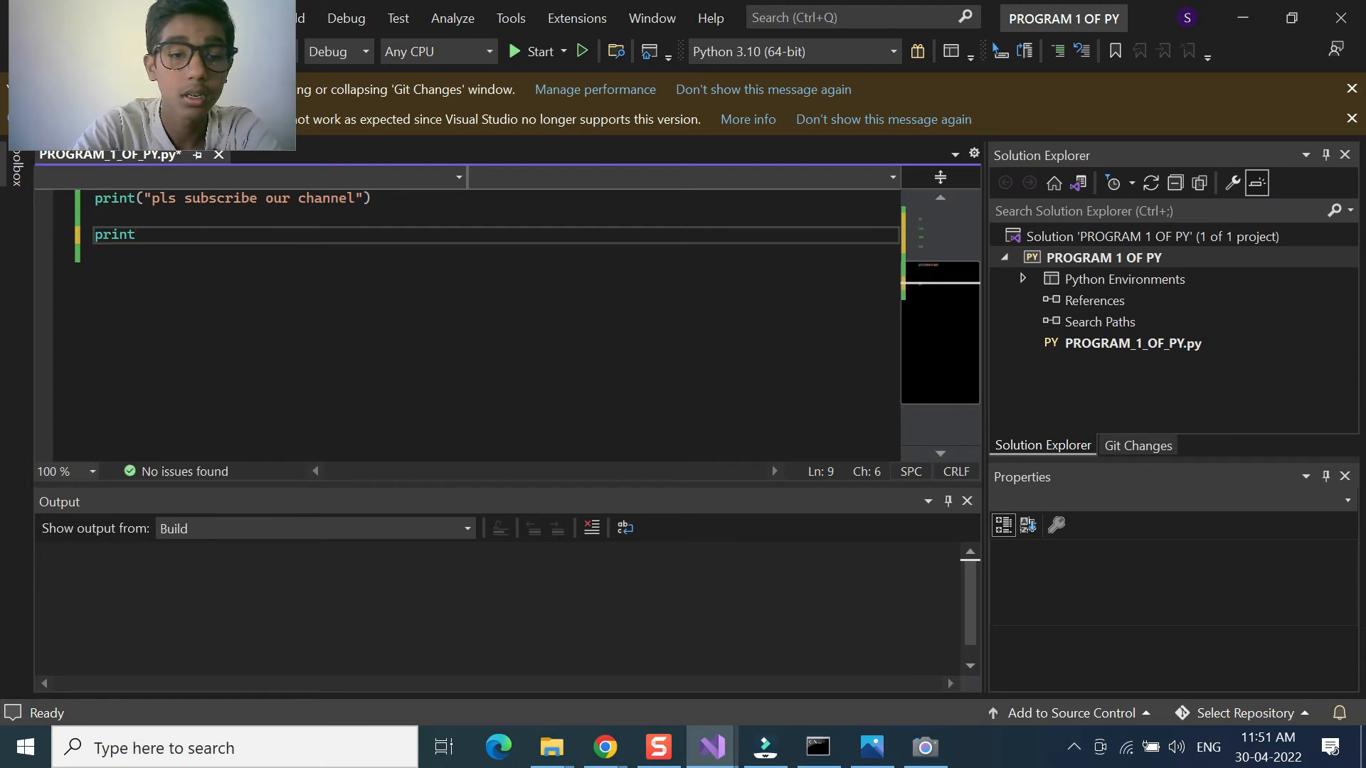
{"action": "type", "text": "("}
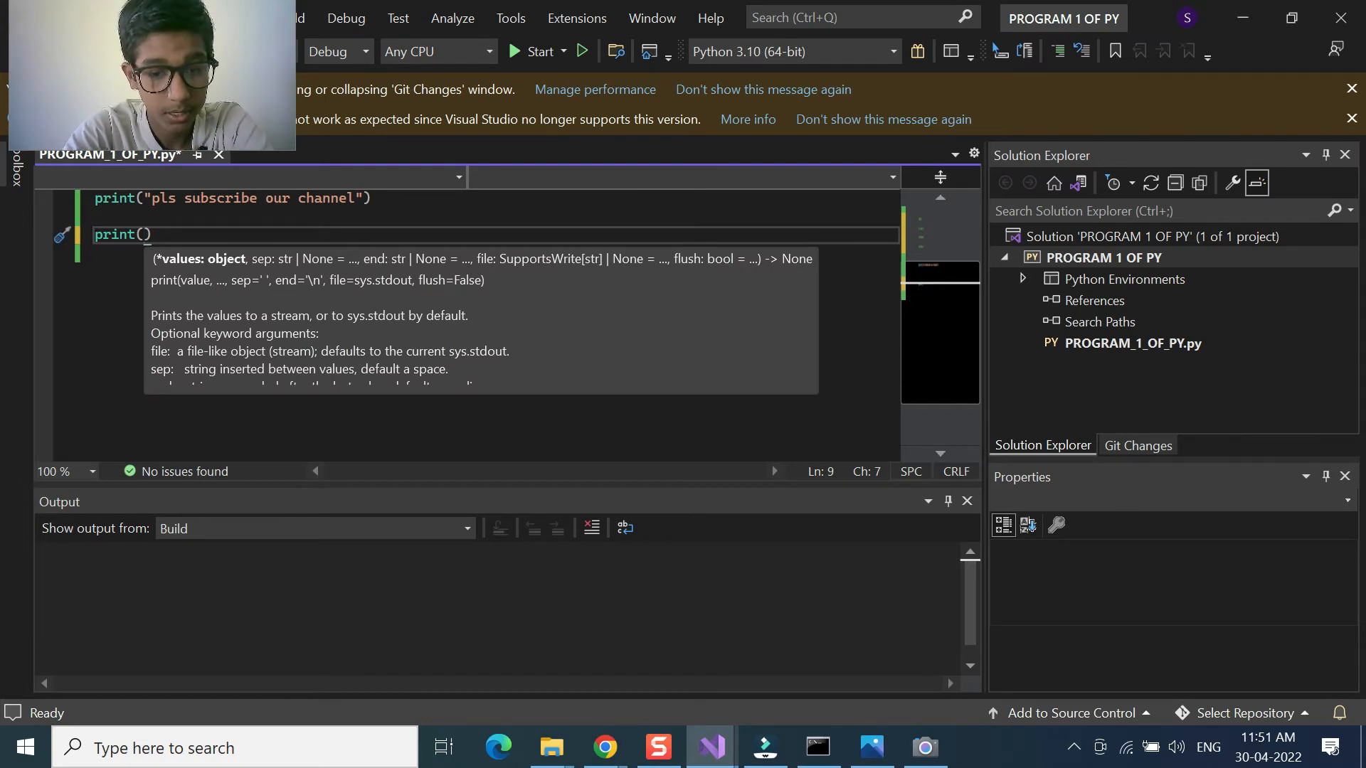
{"action": "type", "text": "jeevan"}
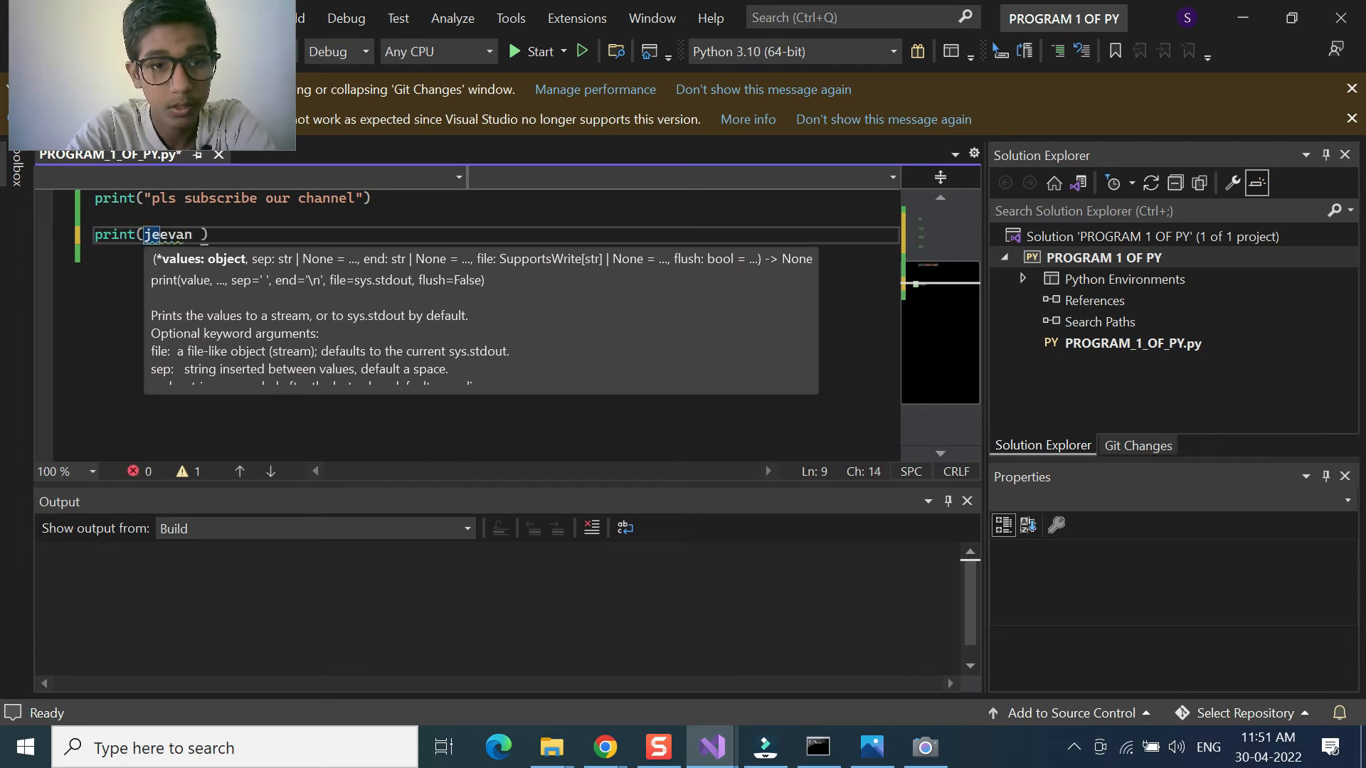
Step: Finish print("jeevan") and start another print line below it
{"action": "key", "text": "BackSpace"}
{"action": "type", "text": ")"}
{"action": "key", "text": "Return"}
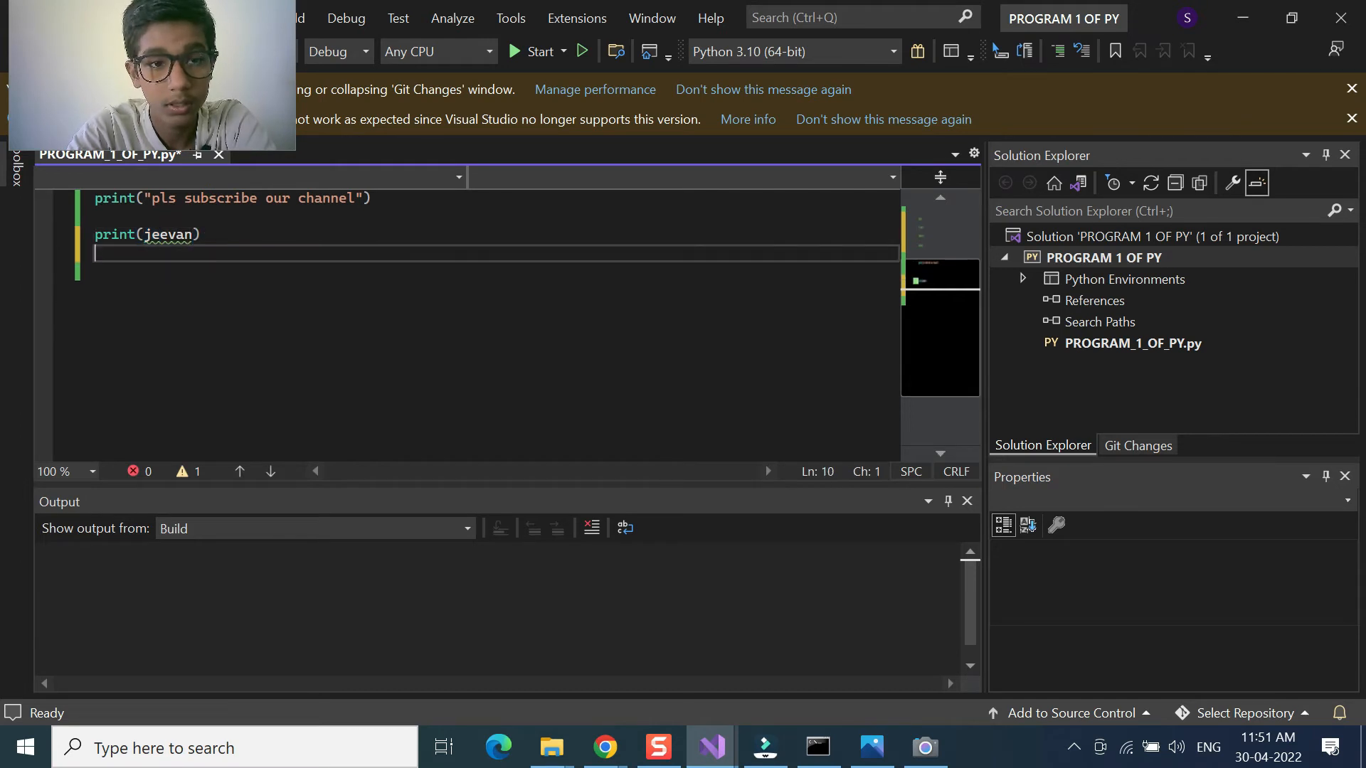
{"action": "type", "text": "pr"}
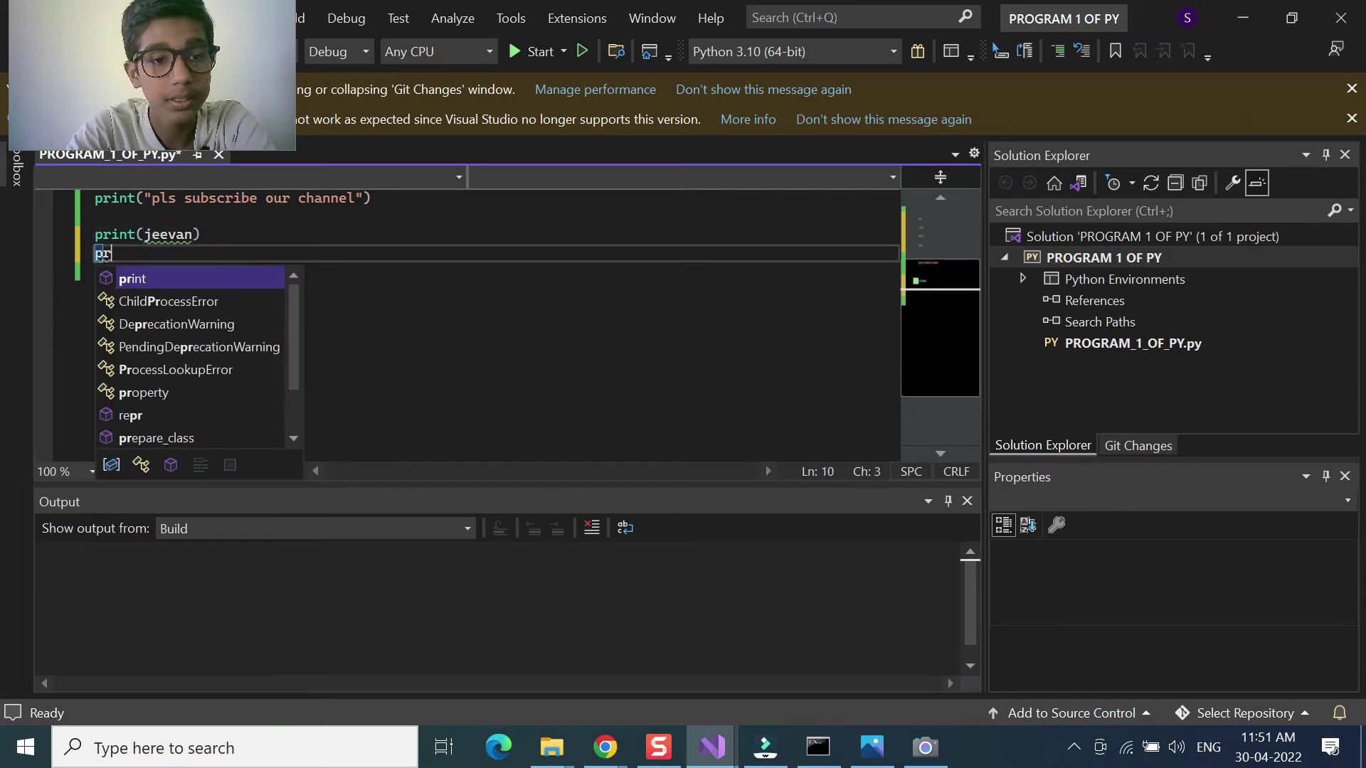
{"action": "type", "text": "int"}
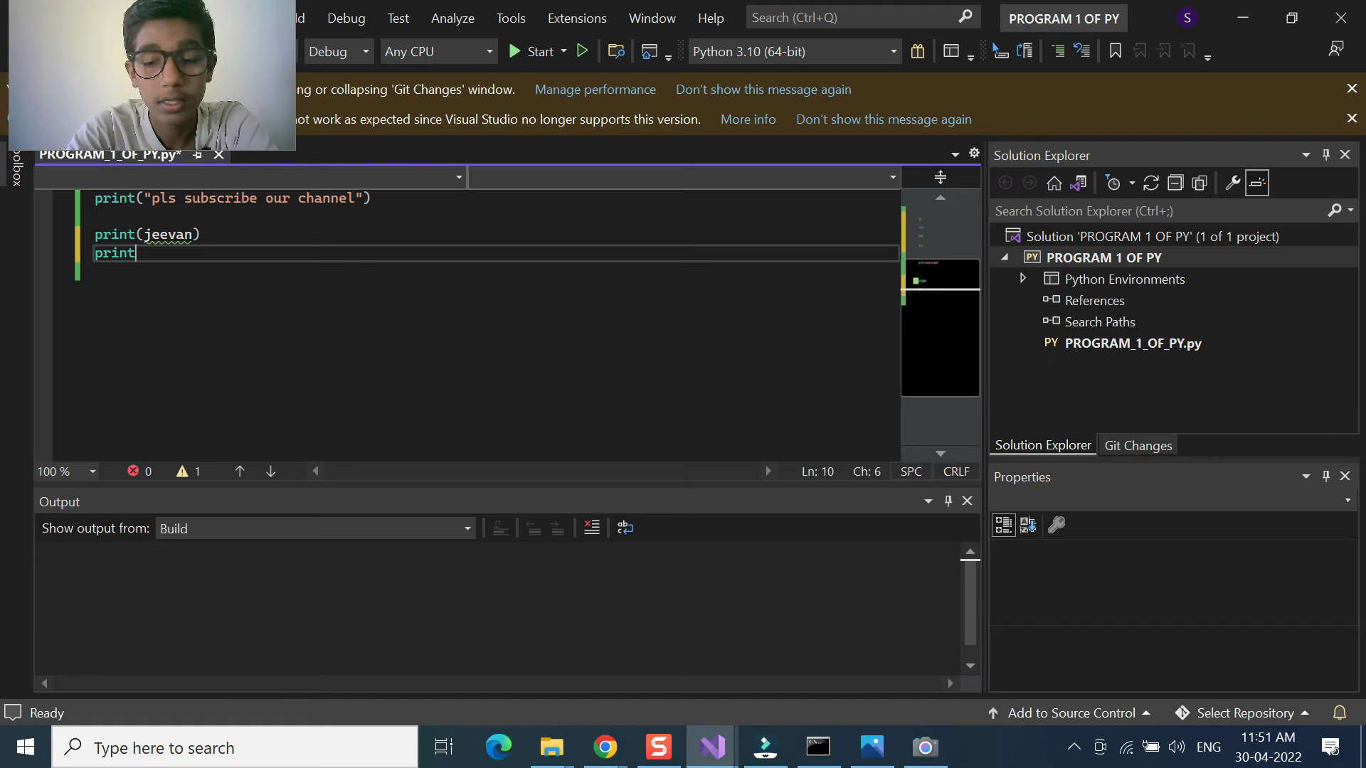
{"action": "type", "text": "("}
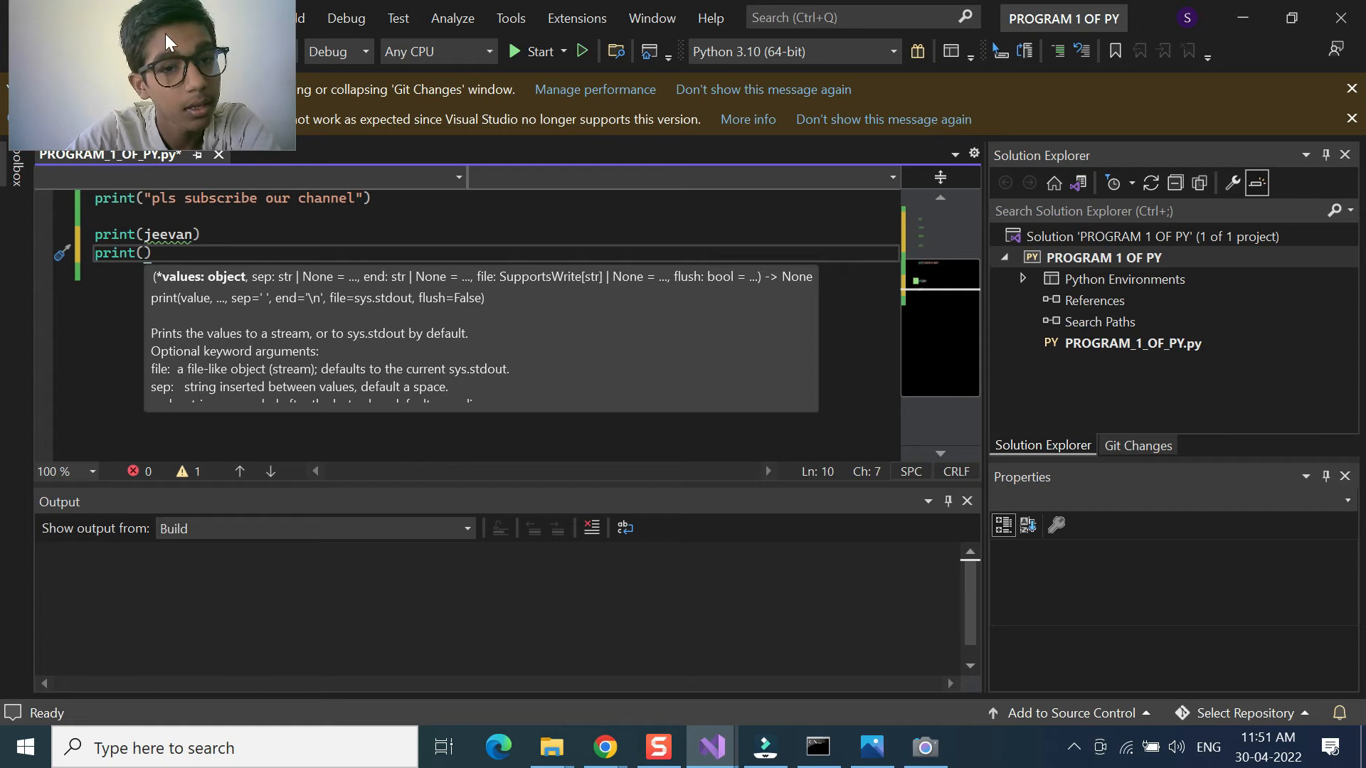
{"action": "double_click", "coordinate": [143, 234]}
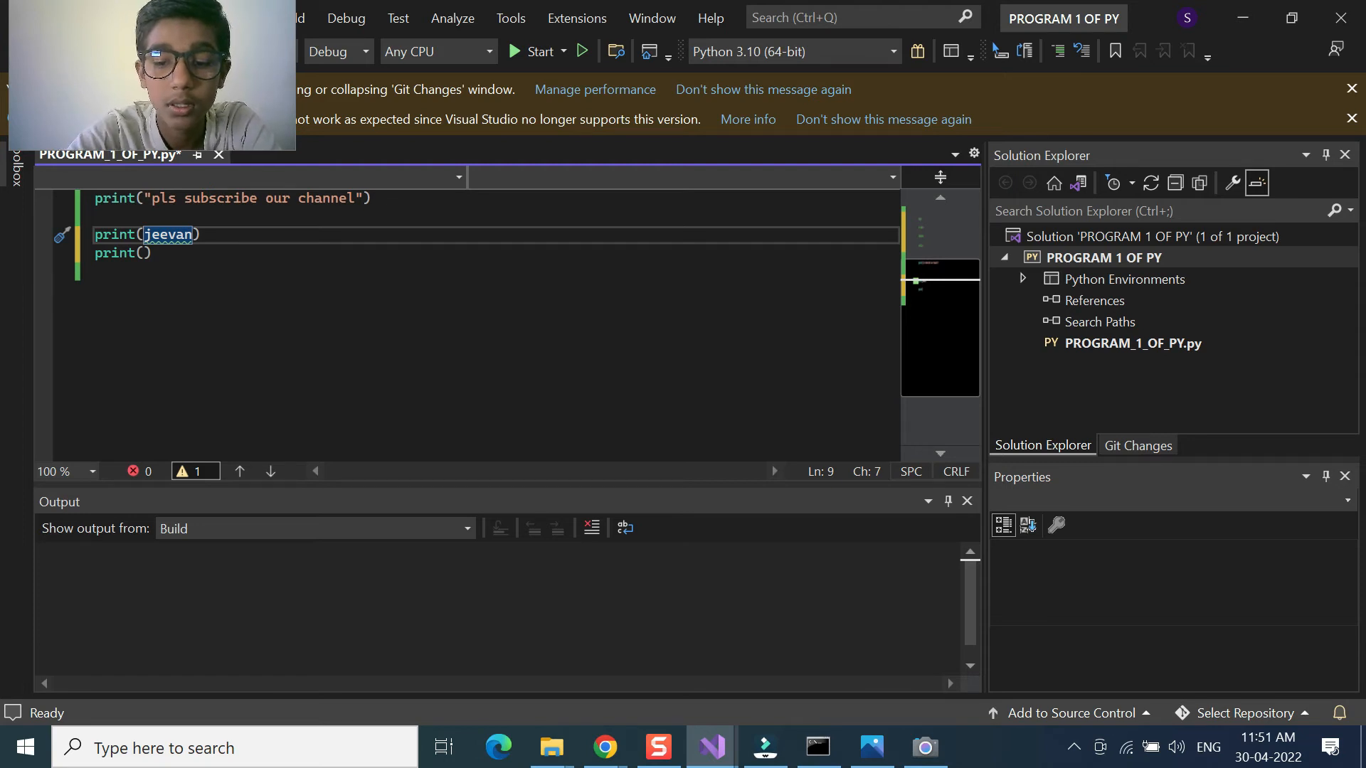
{"action": "type", "text": "\""}
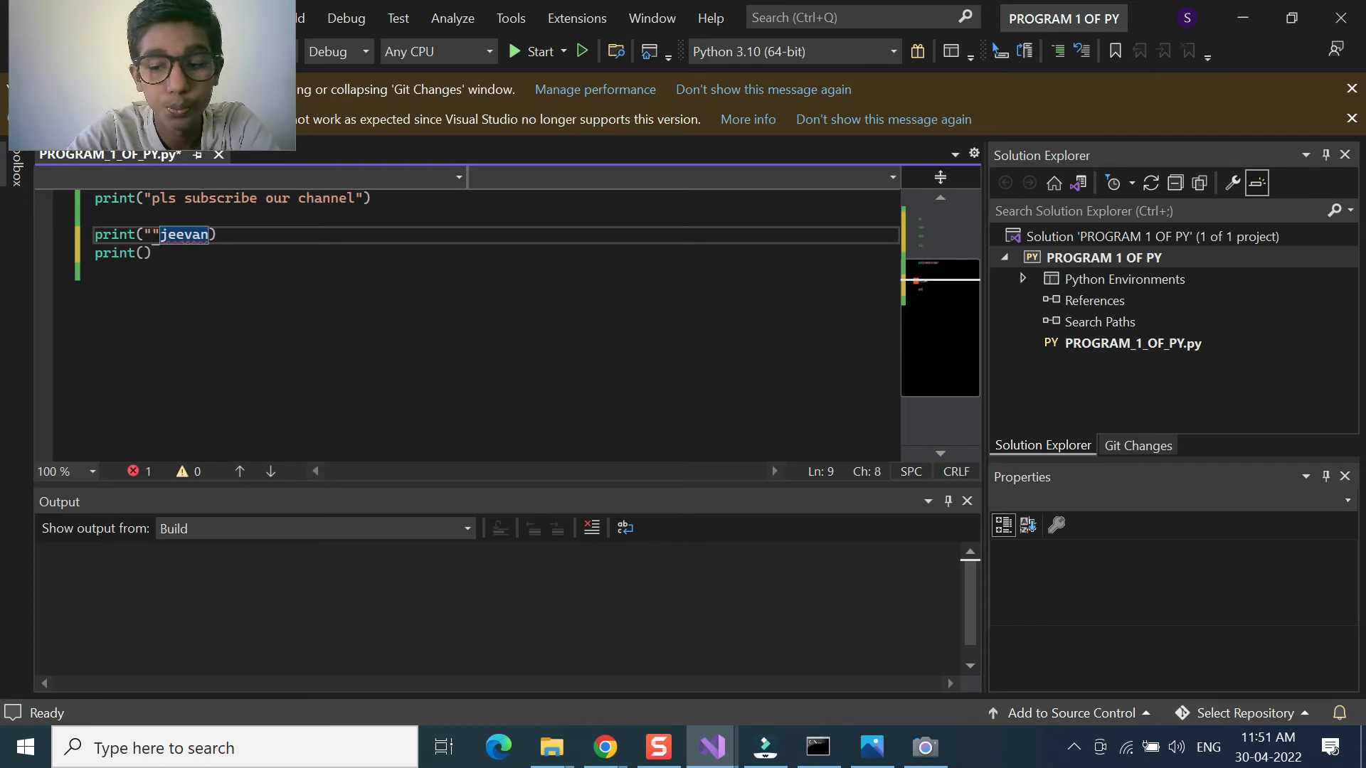
{"action": "left_click", "coordinate": [177, 234]}
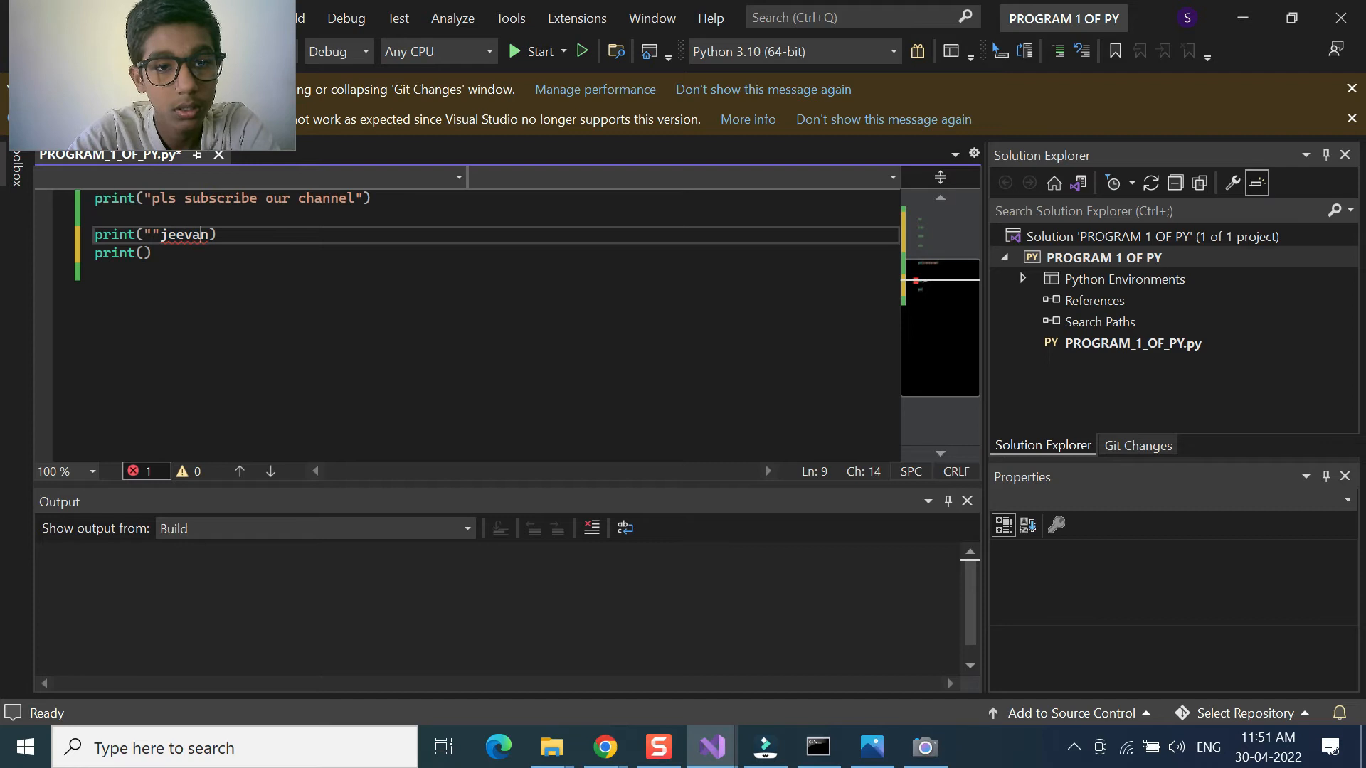
{"action": "key", "text": "BackSpace"}
{"action": "key", "text": "BackSpace"}
{"action": "key", "text": "BackSpace"}
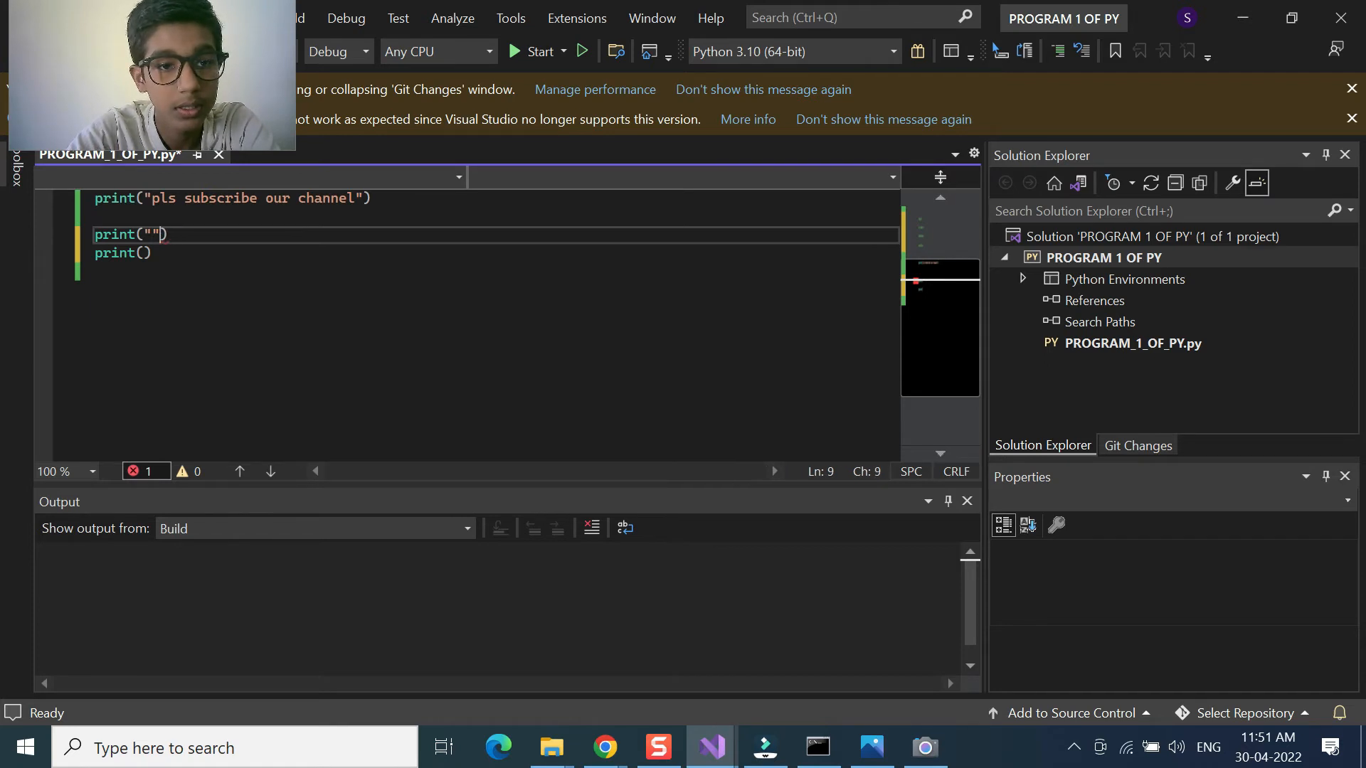
{"action": "key", "text": "Left"}
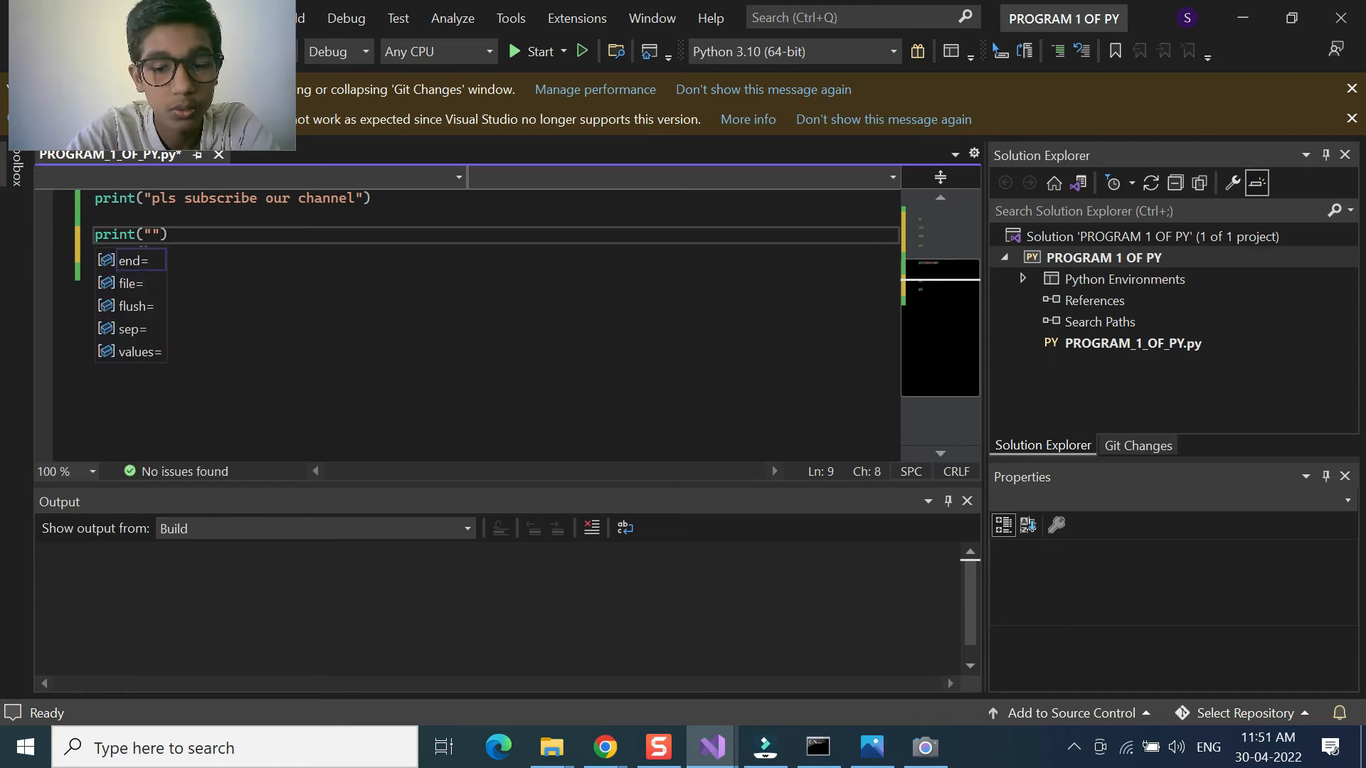
{"action": "type", "text": "jeevan"}
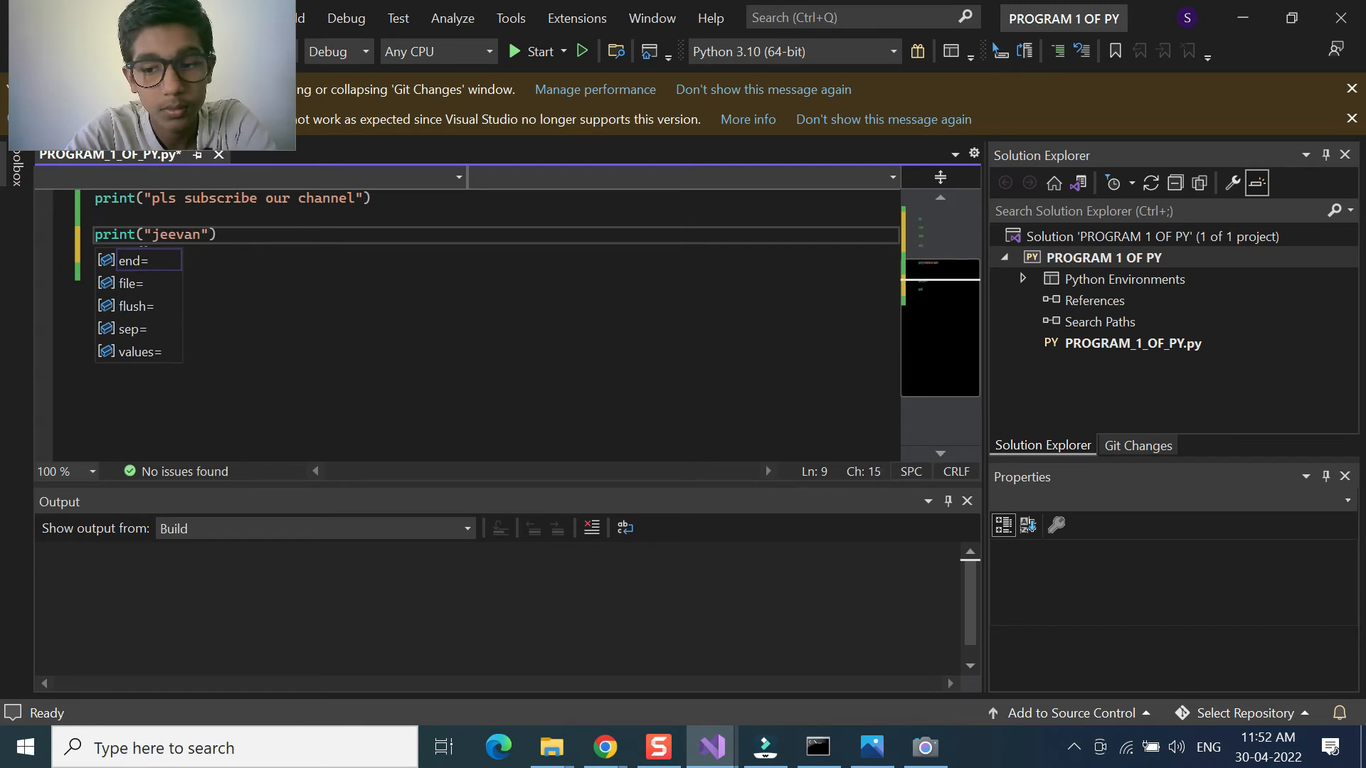
Step: Make the third print statement output "joker"
{"action": "key", "text": "Return"}
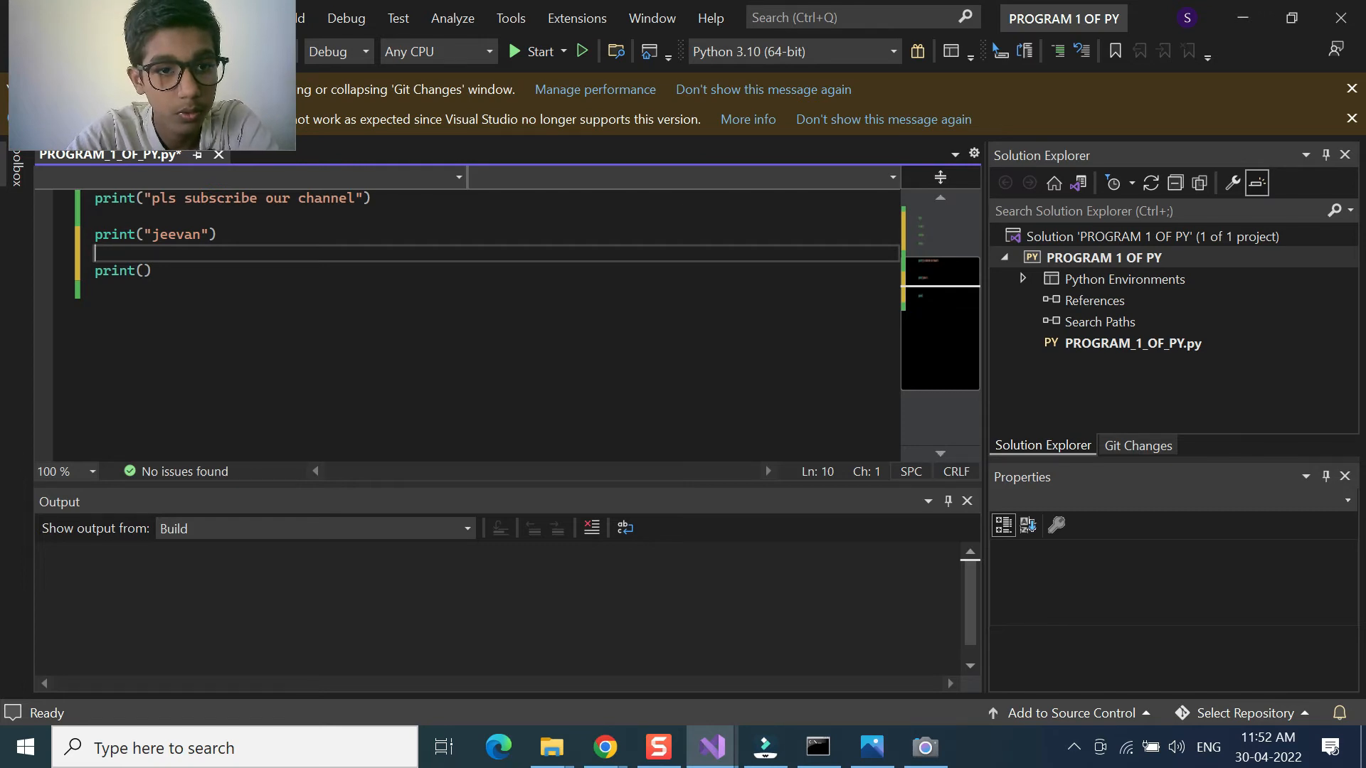
{"action": "left_click", "coordinate": [147, 269]}
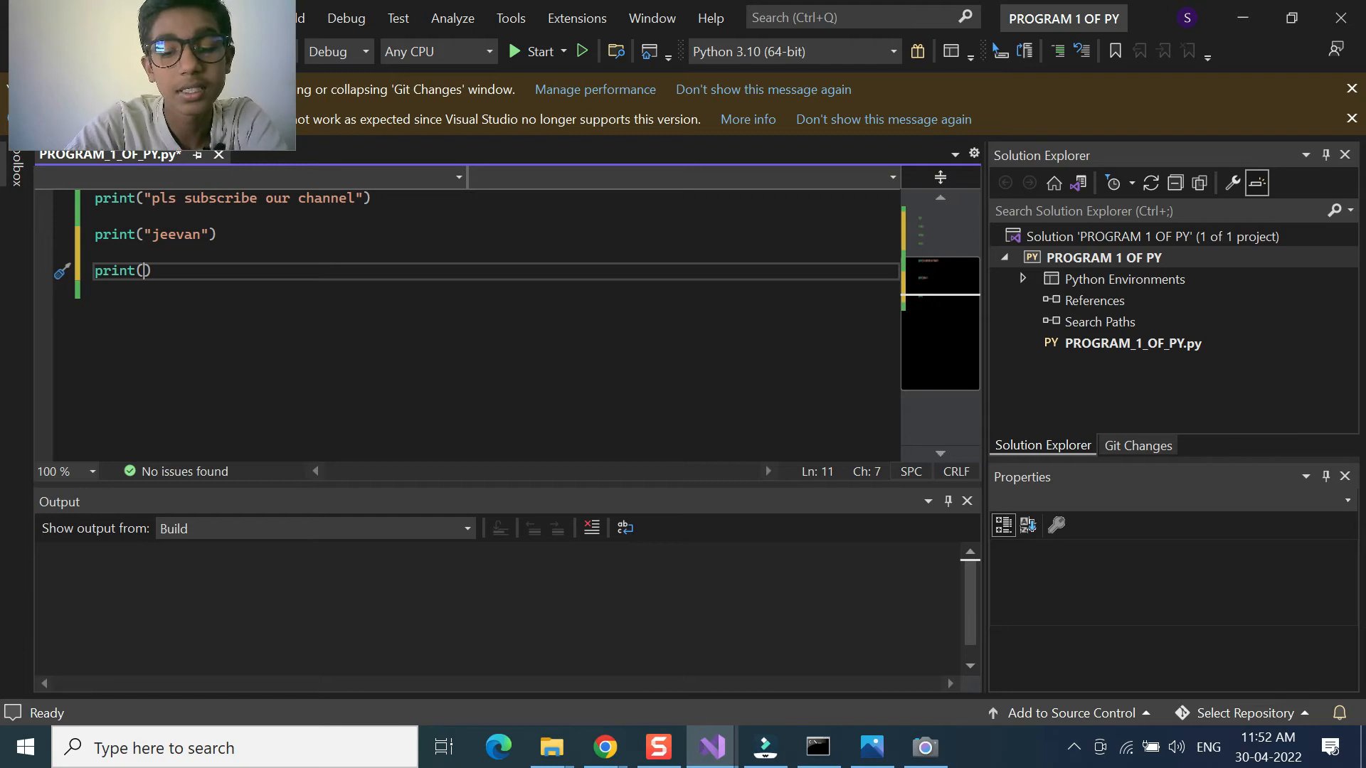
{"action": "type", "text": "joker"}
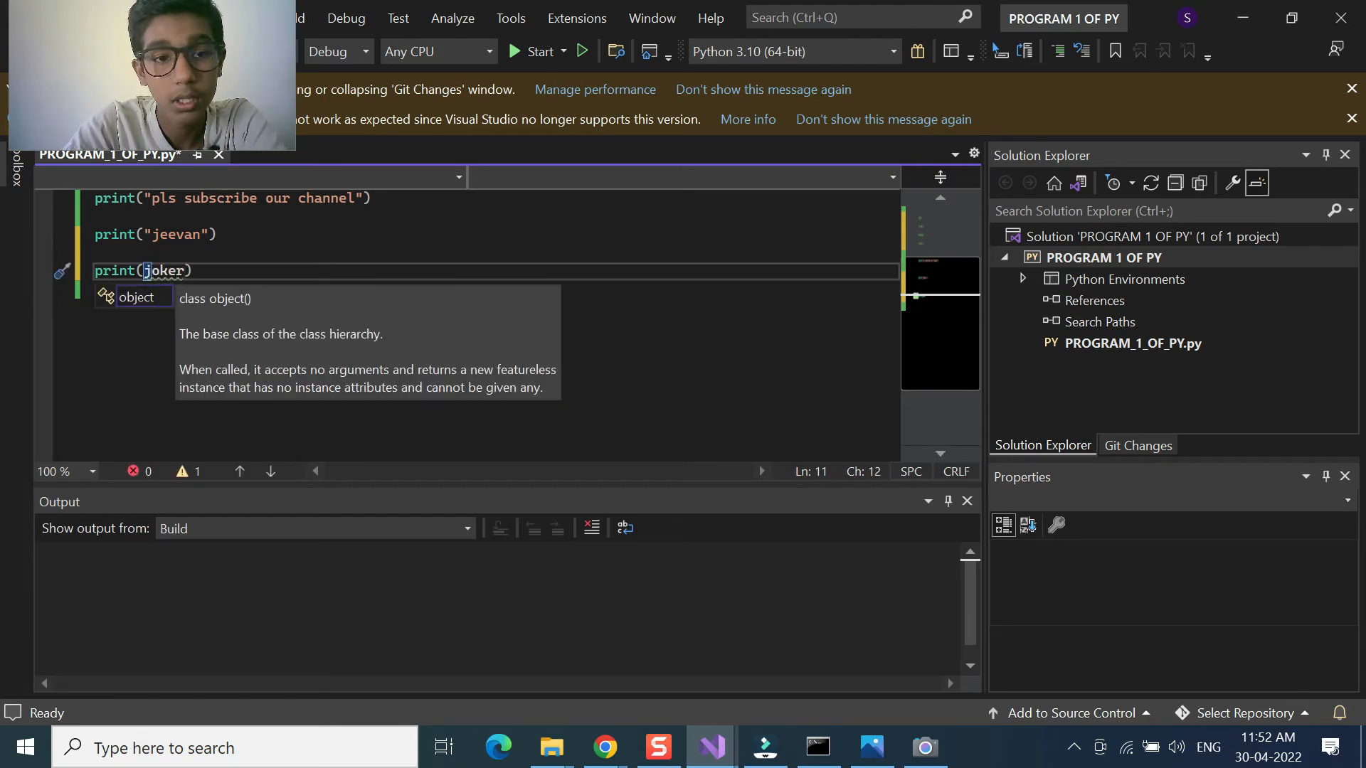
{"action": "key", "text": "Left"}
{"action": "key", "text": "BackSpace"}
{"action": "key", "text": "BackSpace"}
{"action": "key", "text": "BackSpace"}
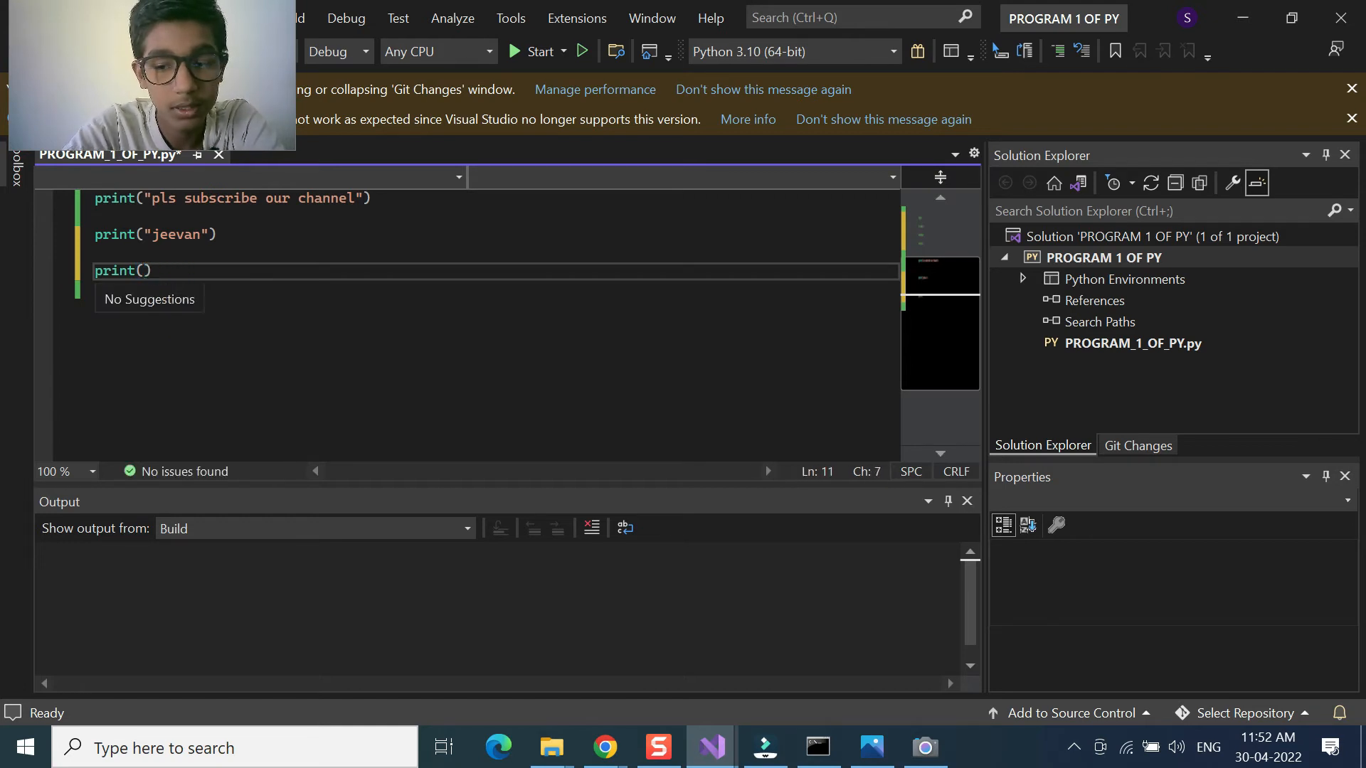
{"action": "type", "text": "\""}
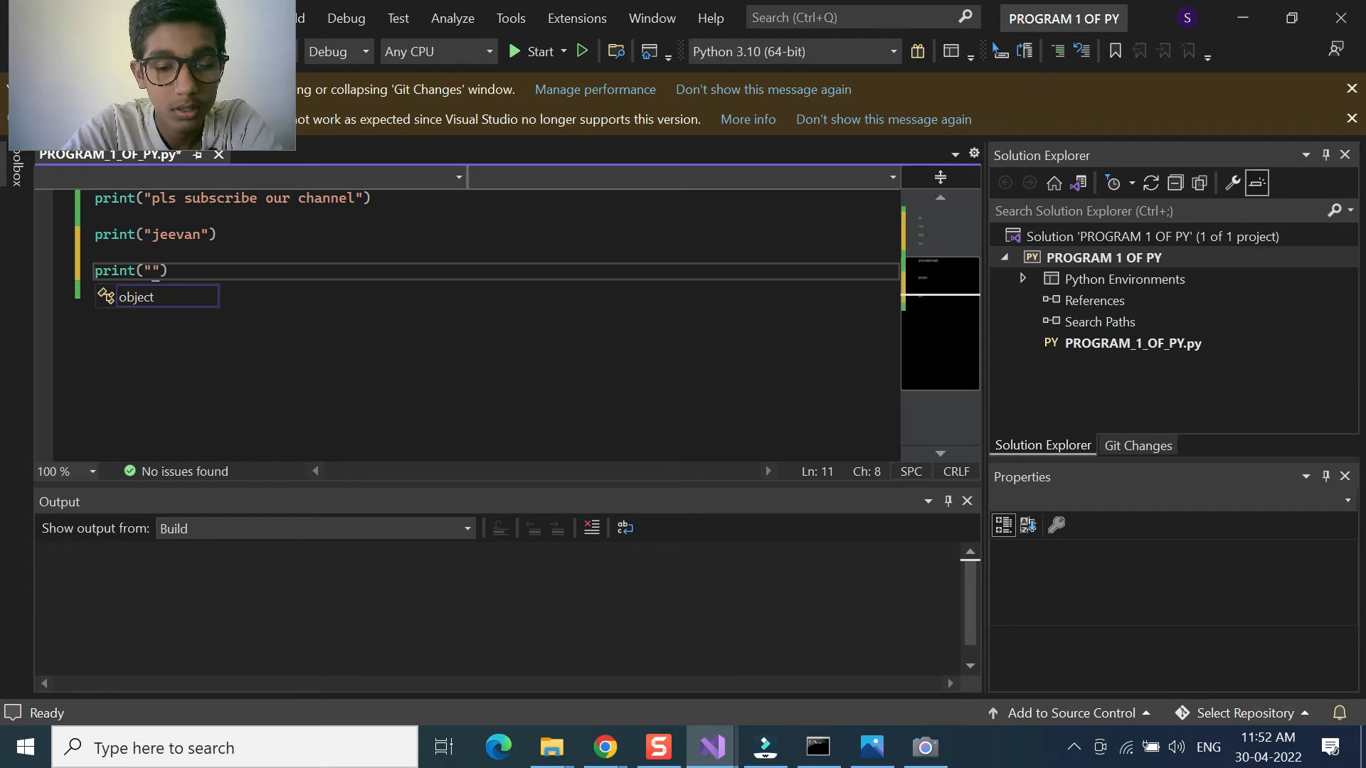
{"action": "type", "text": "joker"}
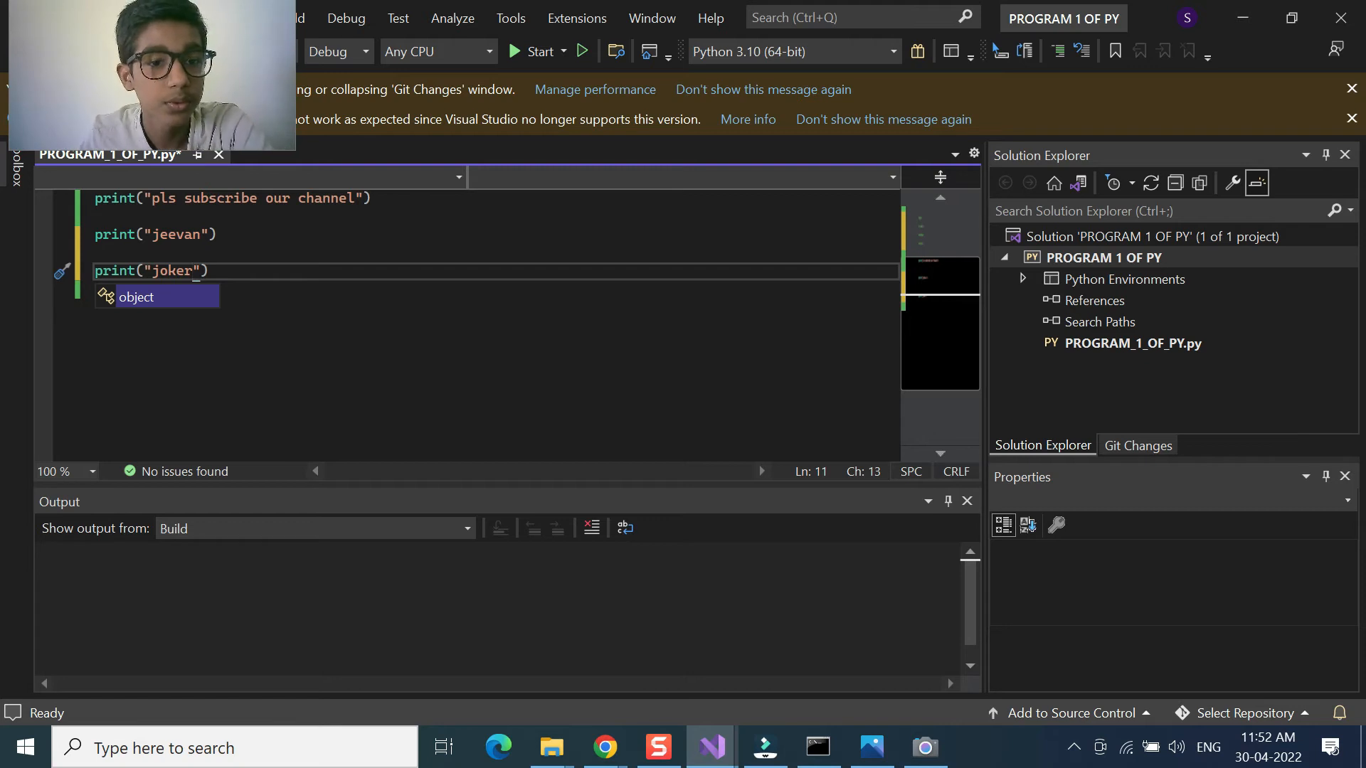
{"action": "scroll", "coordinate": [195, 320], "scroll_direction": "up", "scroll_amount": 3}
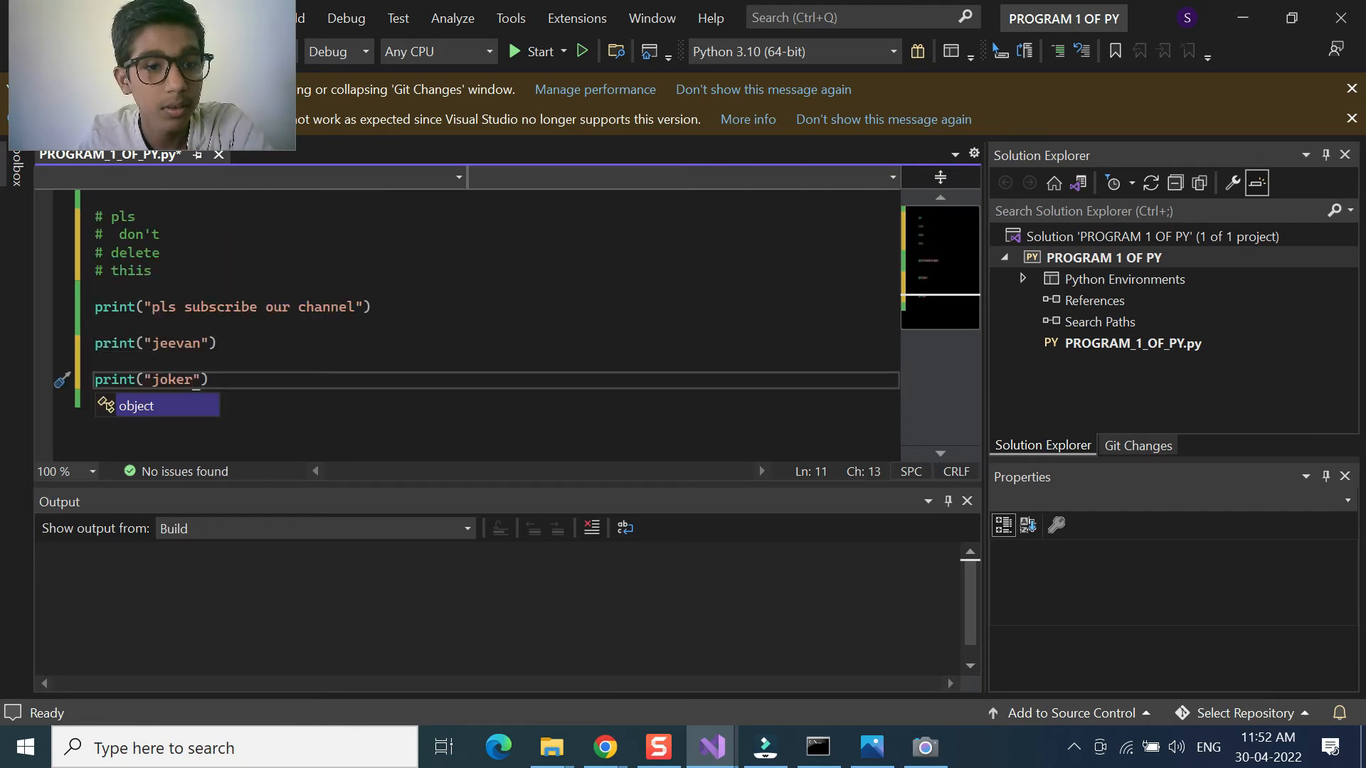
Step: Comment out the subscribe print line and run so the console prints only jeevan and joker
{"action": "triple_click", "coordinate": [107, 306]}
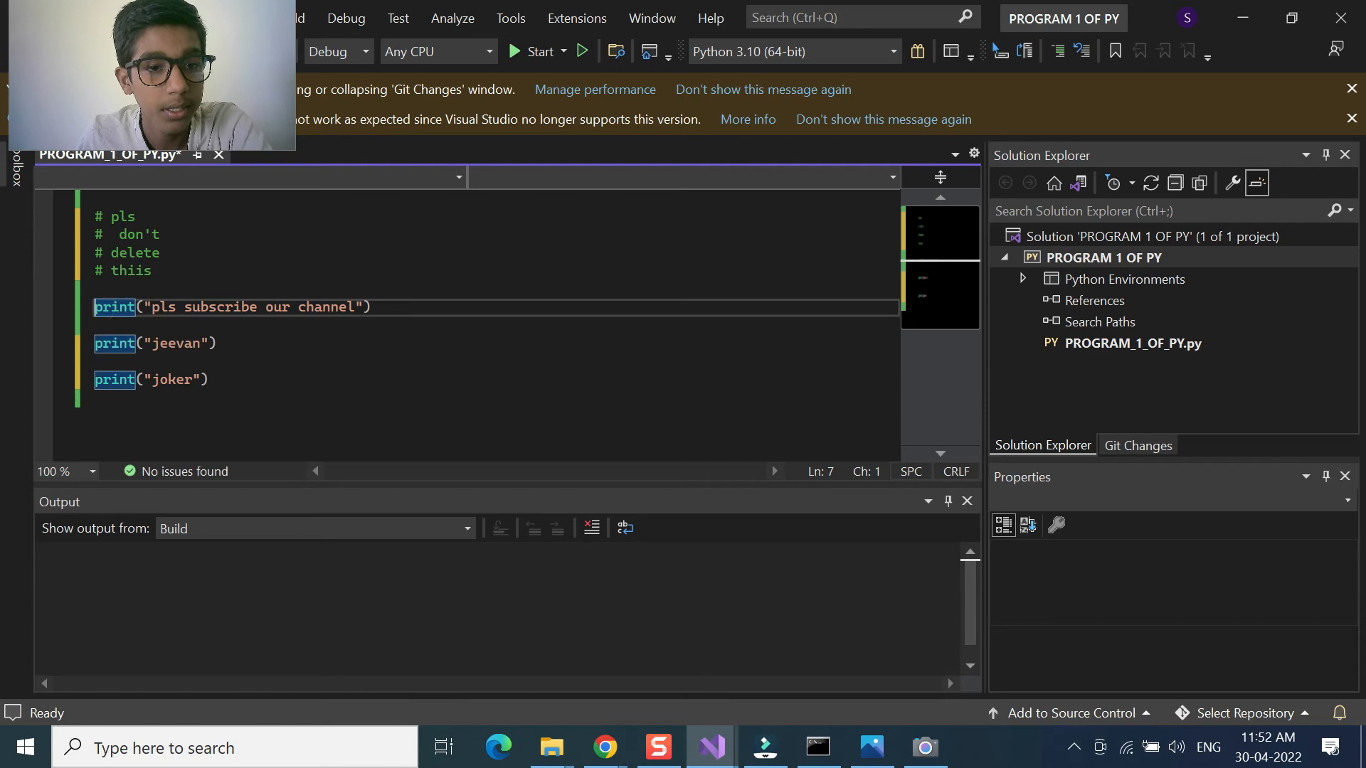
{"action": "type", "text": "#"}
{"action": "left_click", "coordinate": [290, 383]}
{"action": "left_click", "coordinate": [158, 343]}
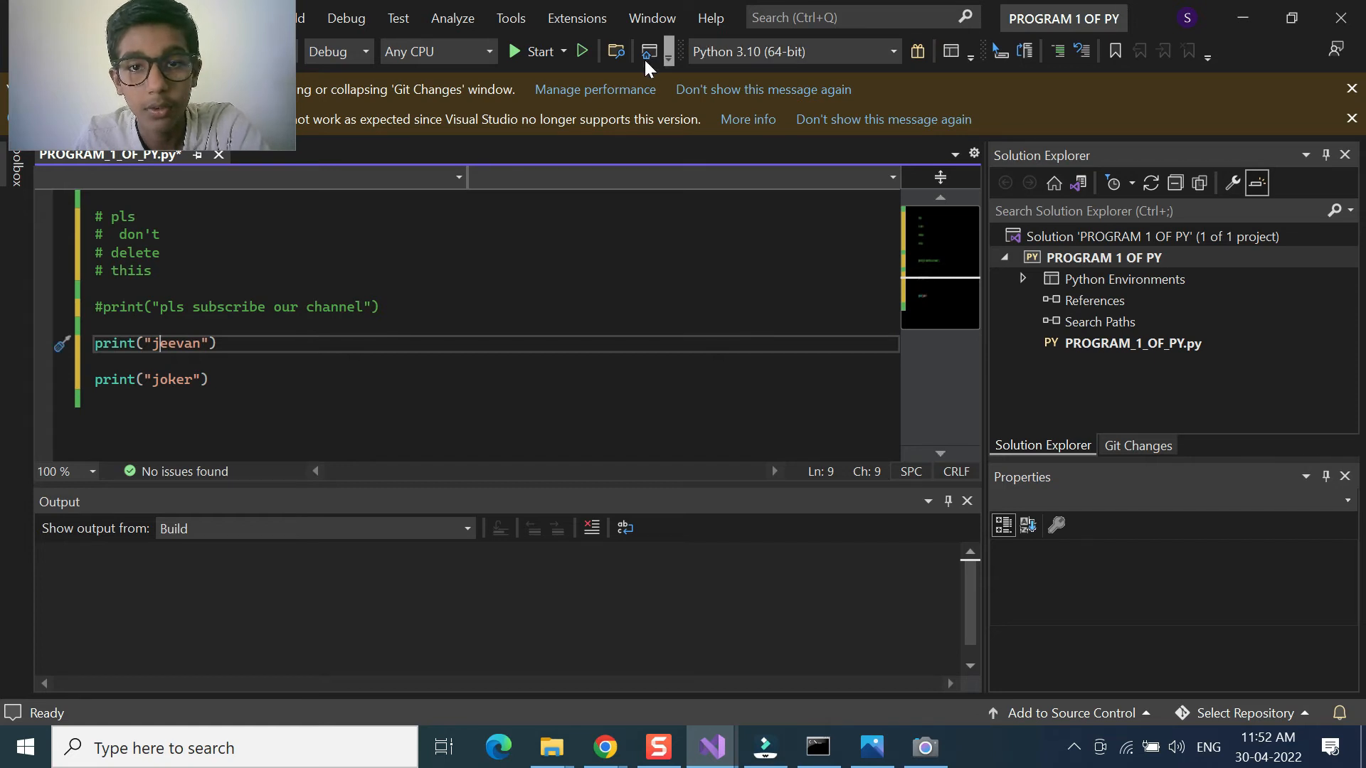
{"action": "left_click", "coordinate": [581, 52]}
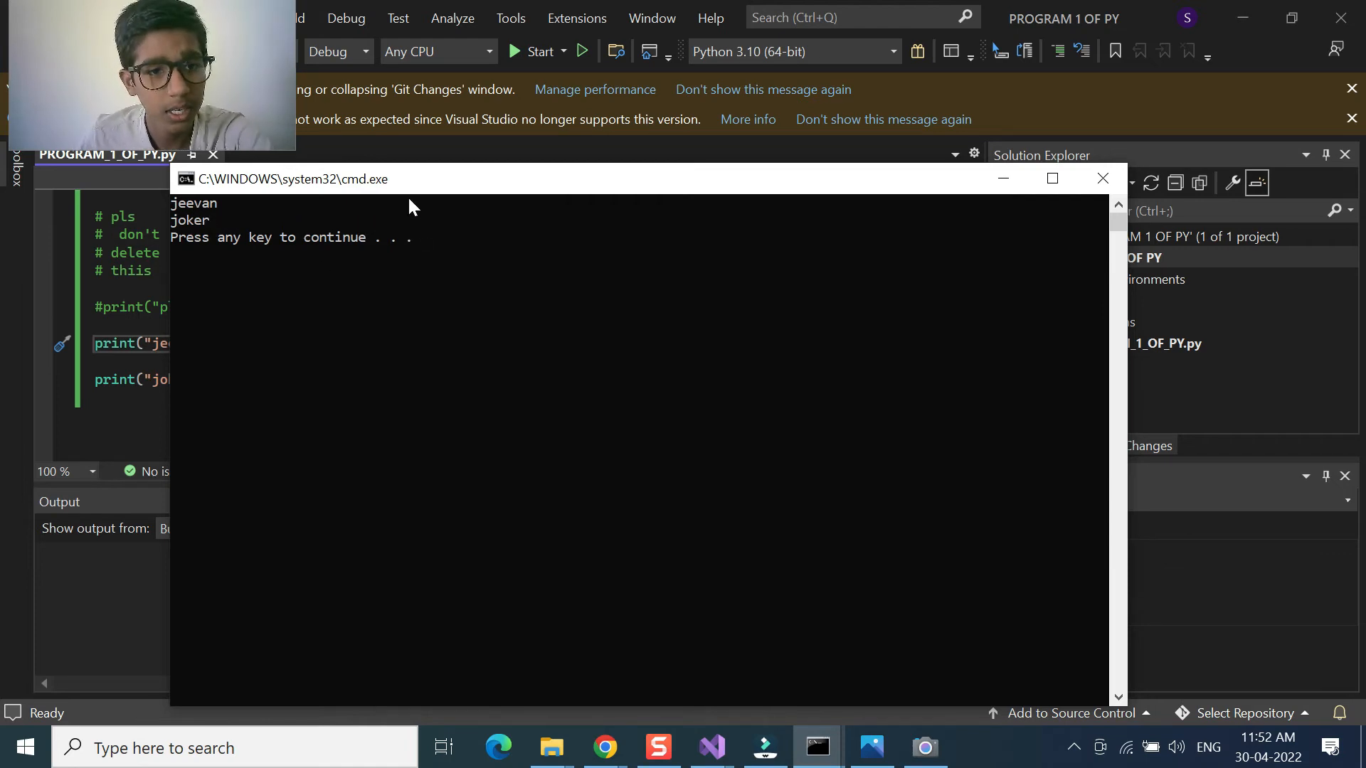
{"action": "left_click", "coordinate": [1003, 178]}
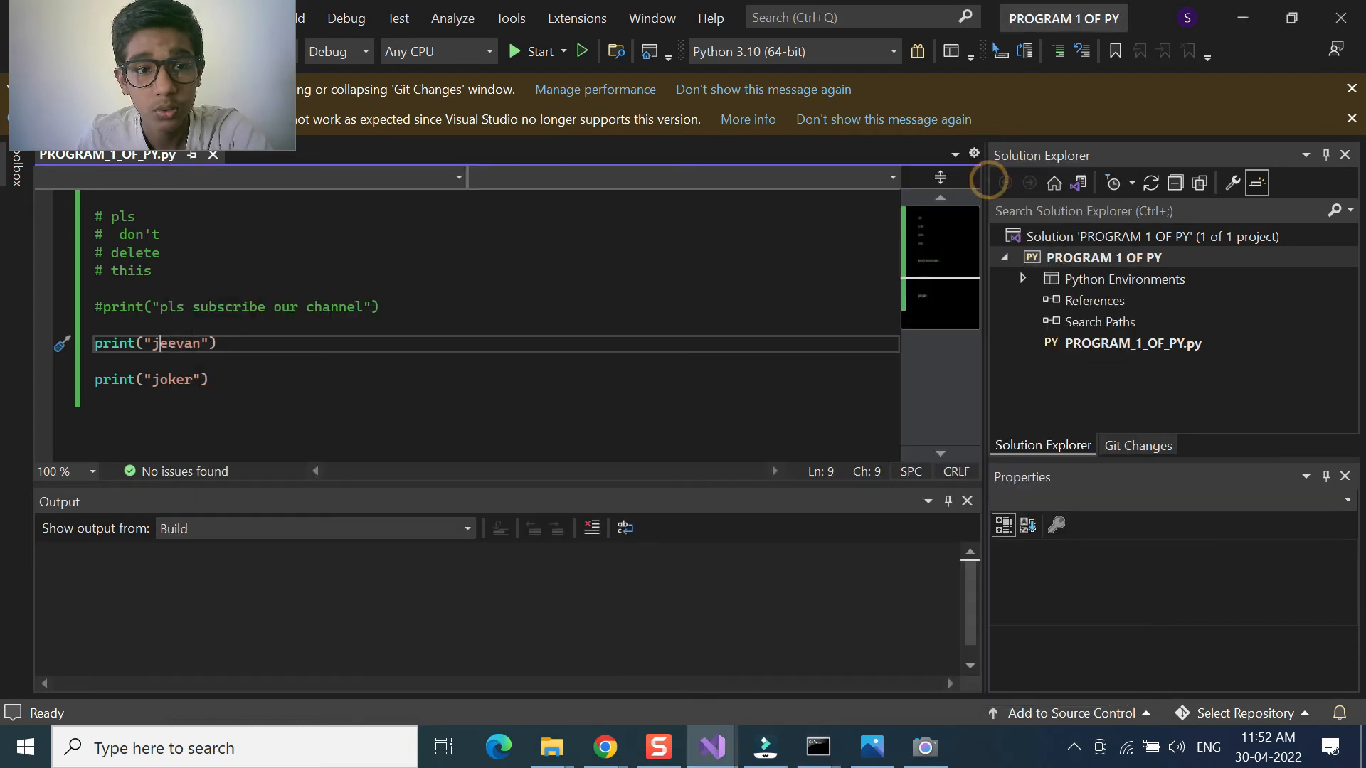
{"action": "left_click", "coordinate": [207, 344]}
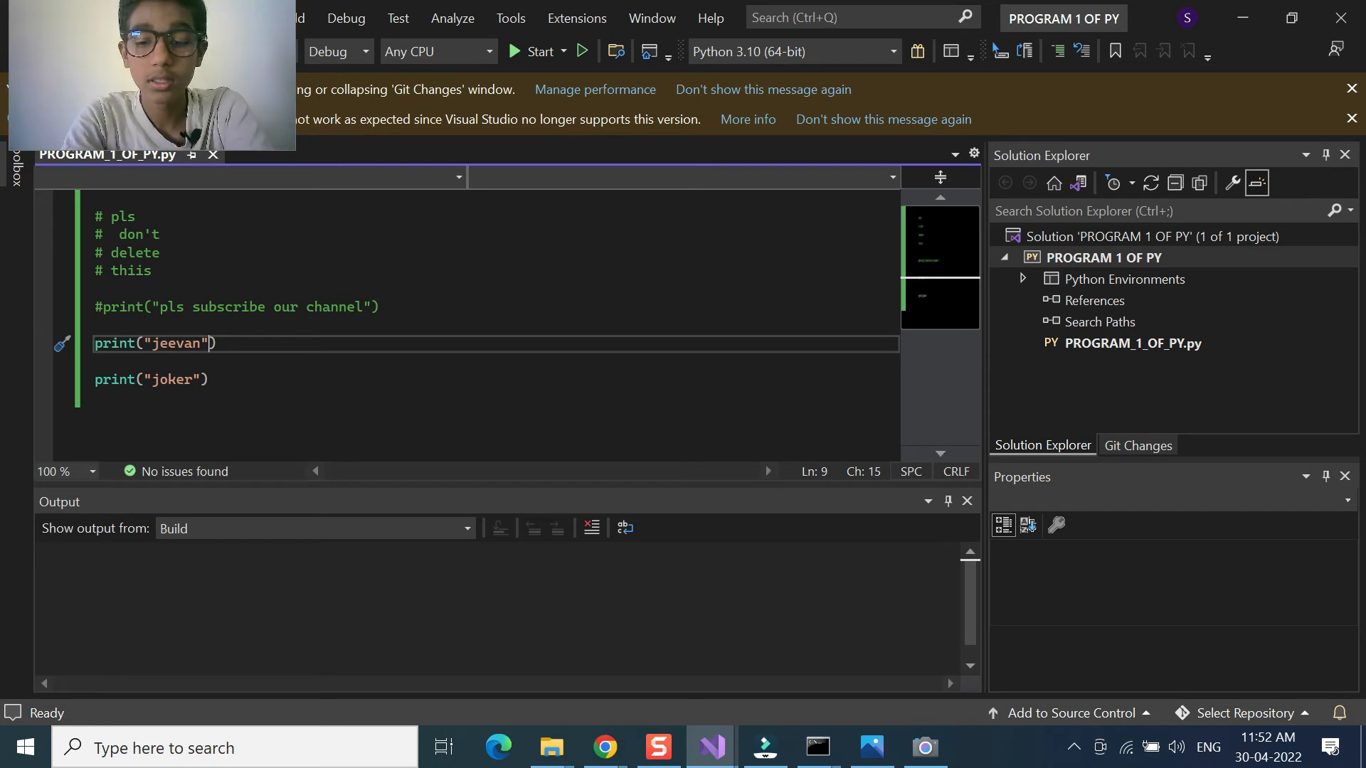
{"action": "type", "text": ","}
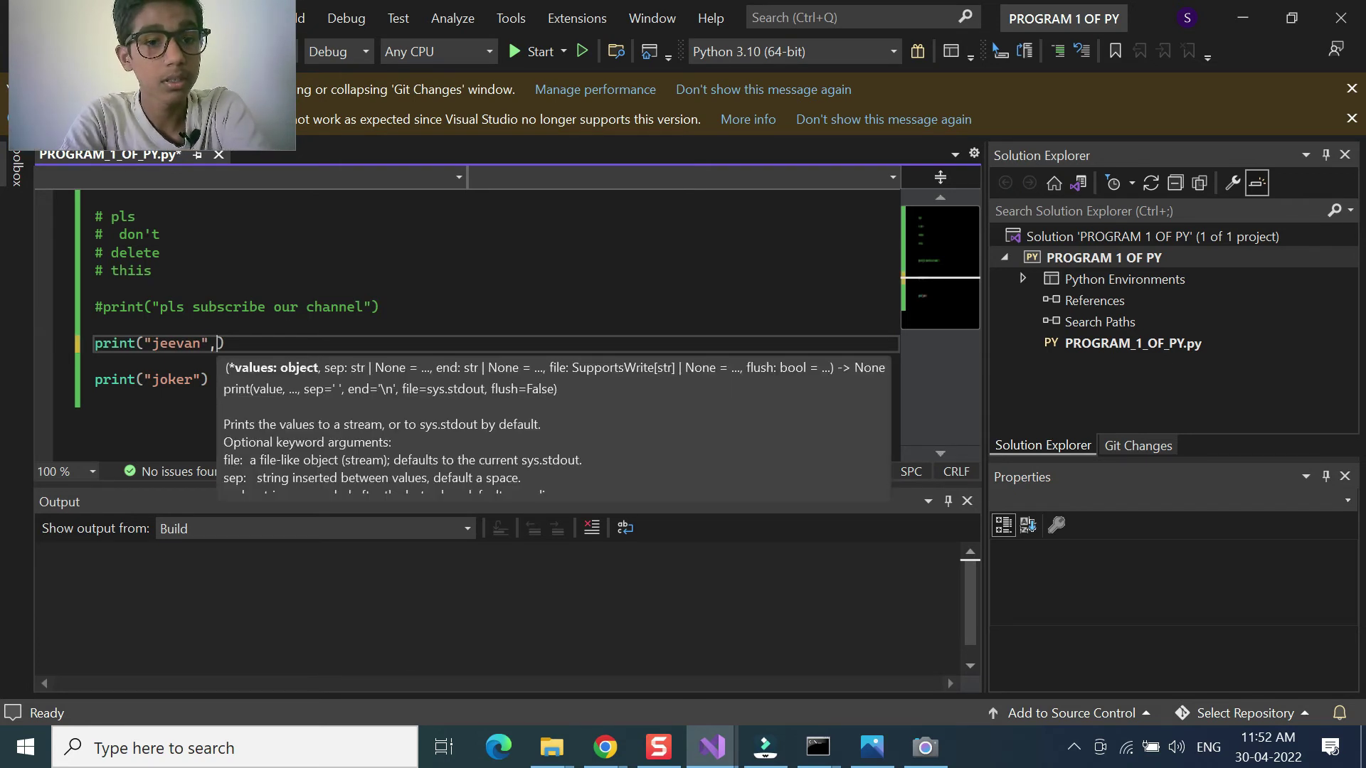
{"action": "type", "text": "en"}
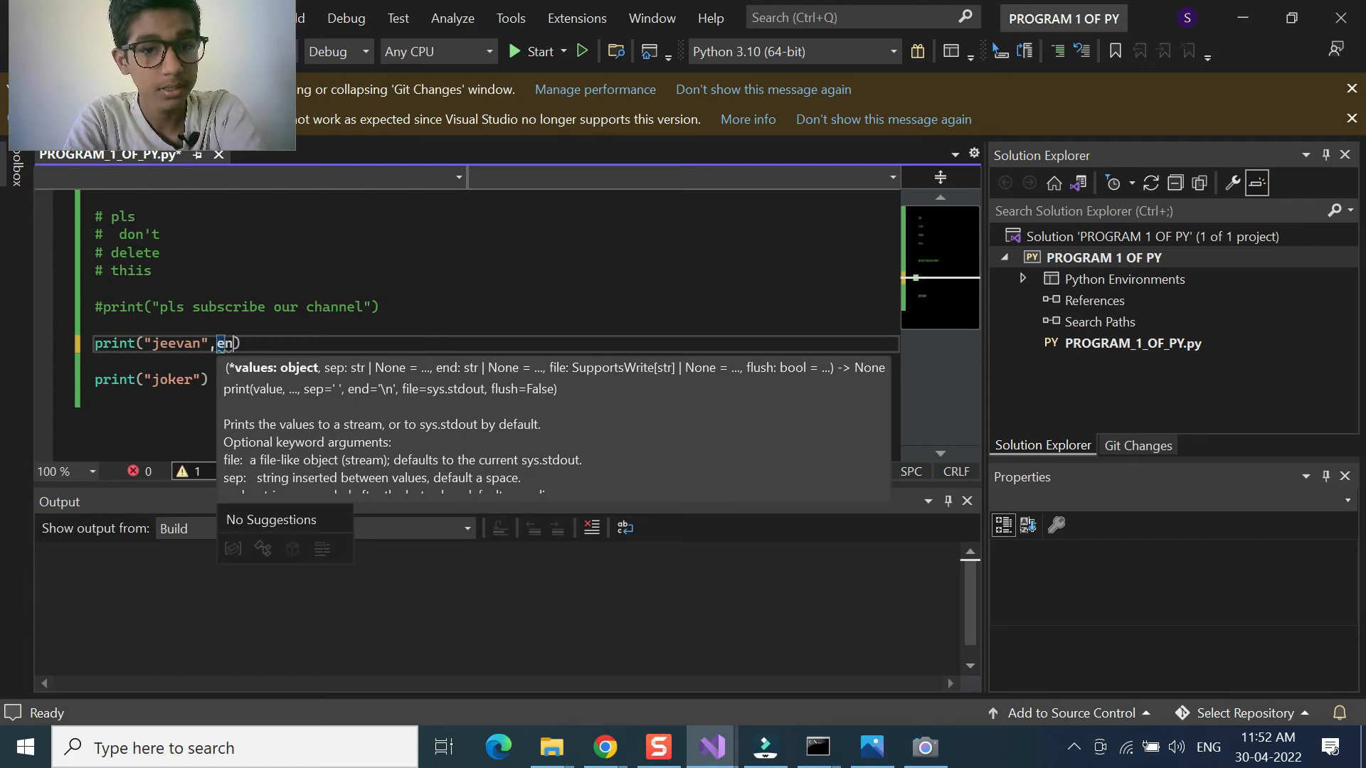
{"action": "type", "text": "d"}
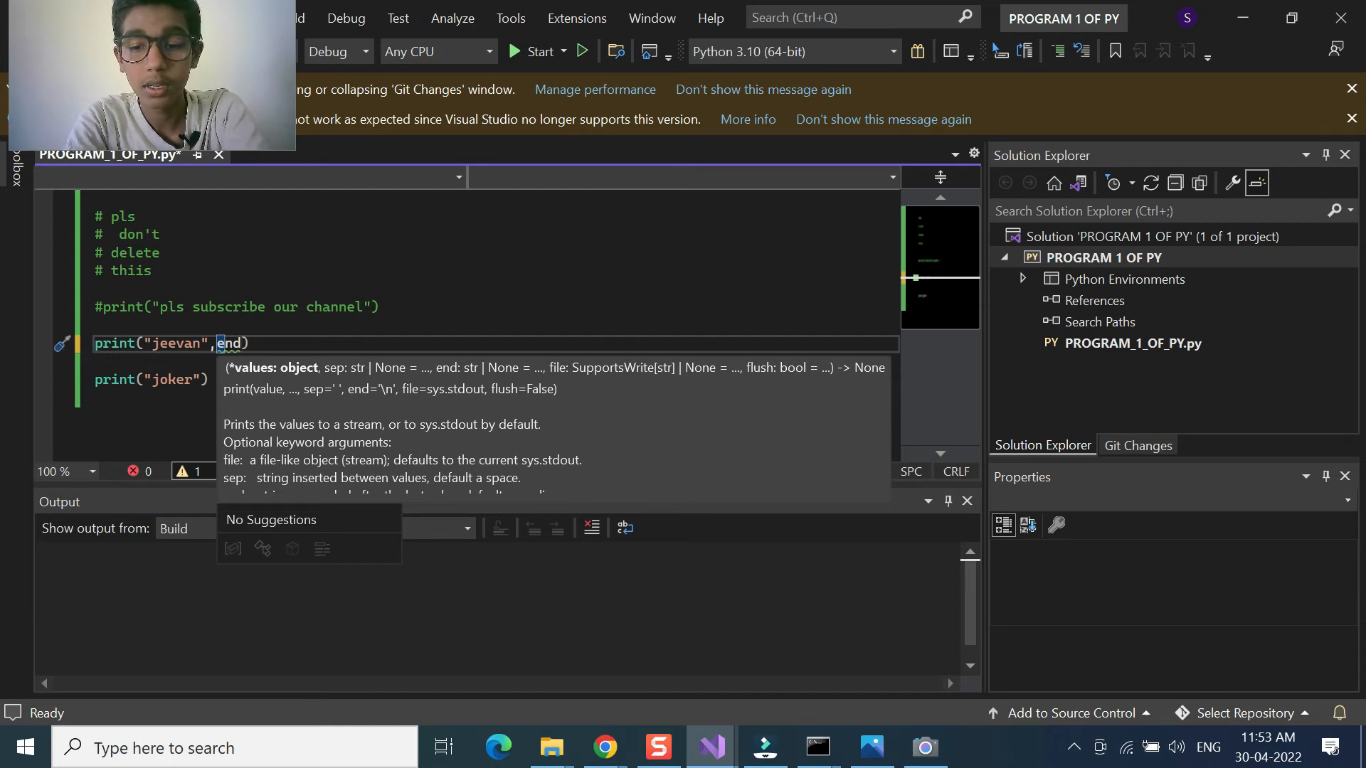
{"action": "type", "text": "="}
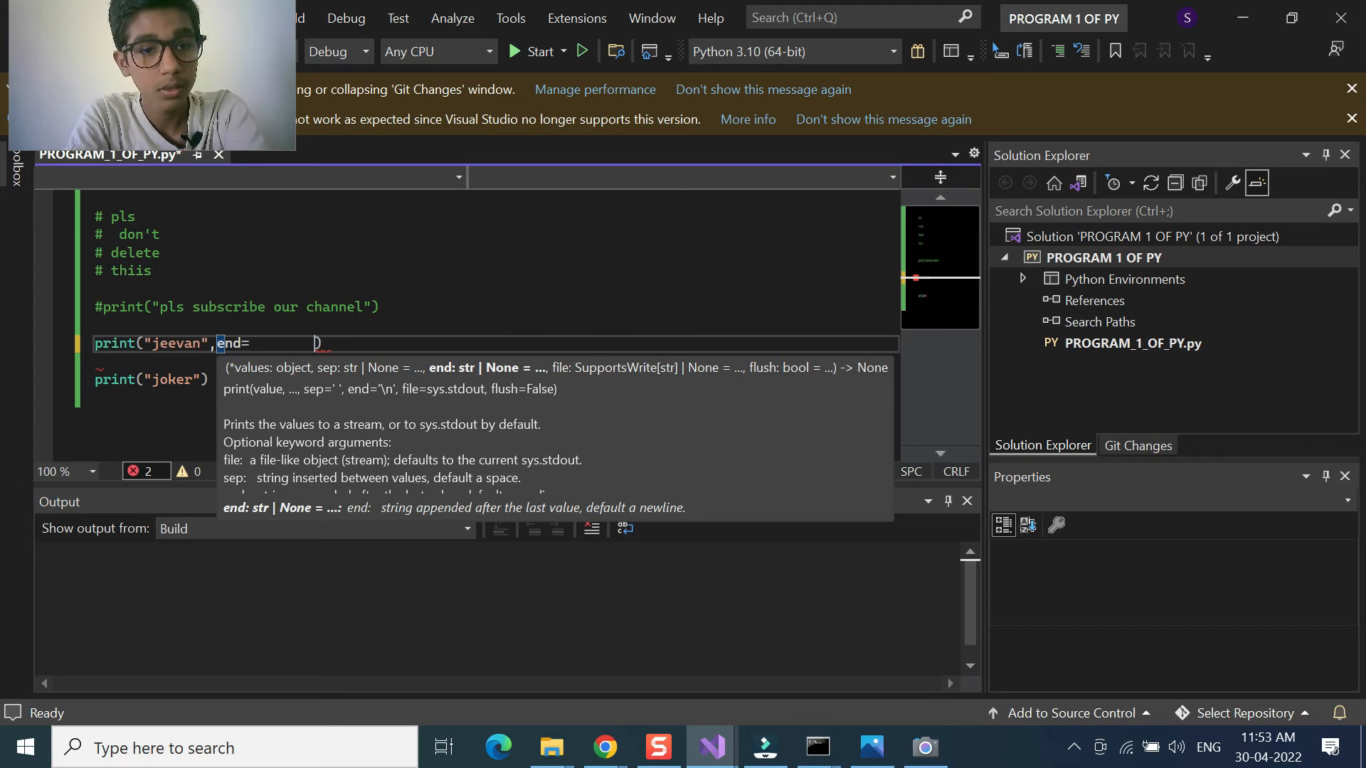
Step: Add ,end=" " inside print("jeevan") using code completion
{"action": "key", "text": "ctrl+space"}
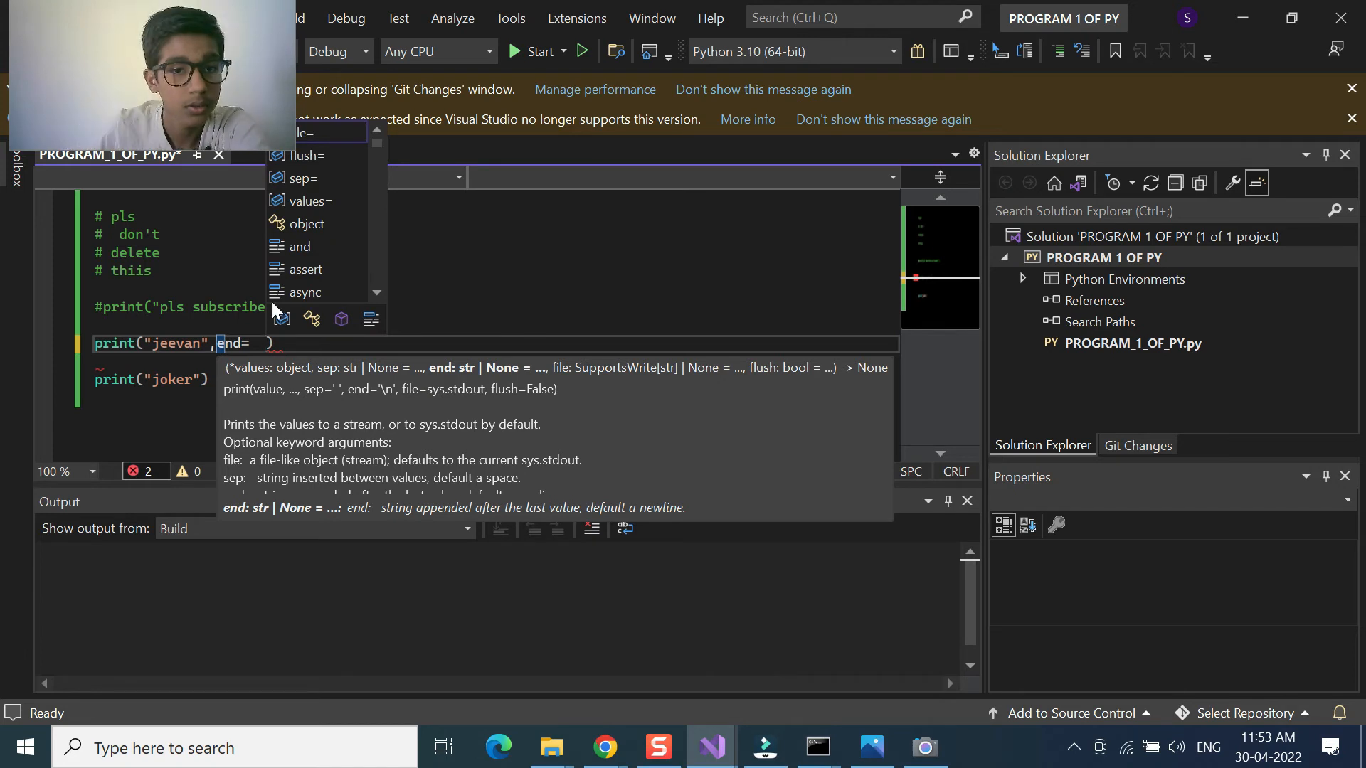
{"action": "double_click", "coordinate": [229, 342]}
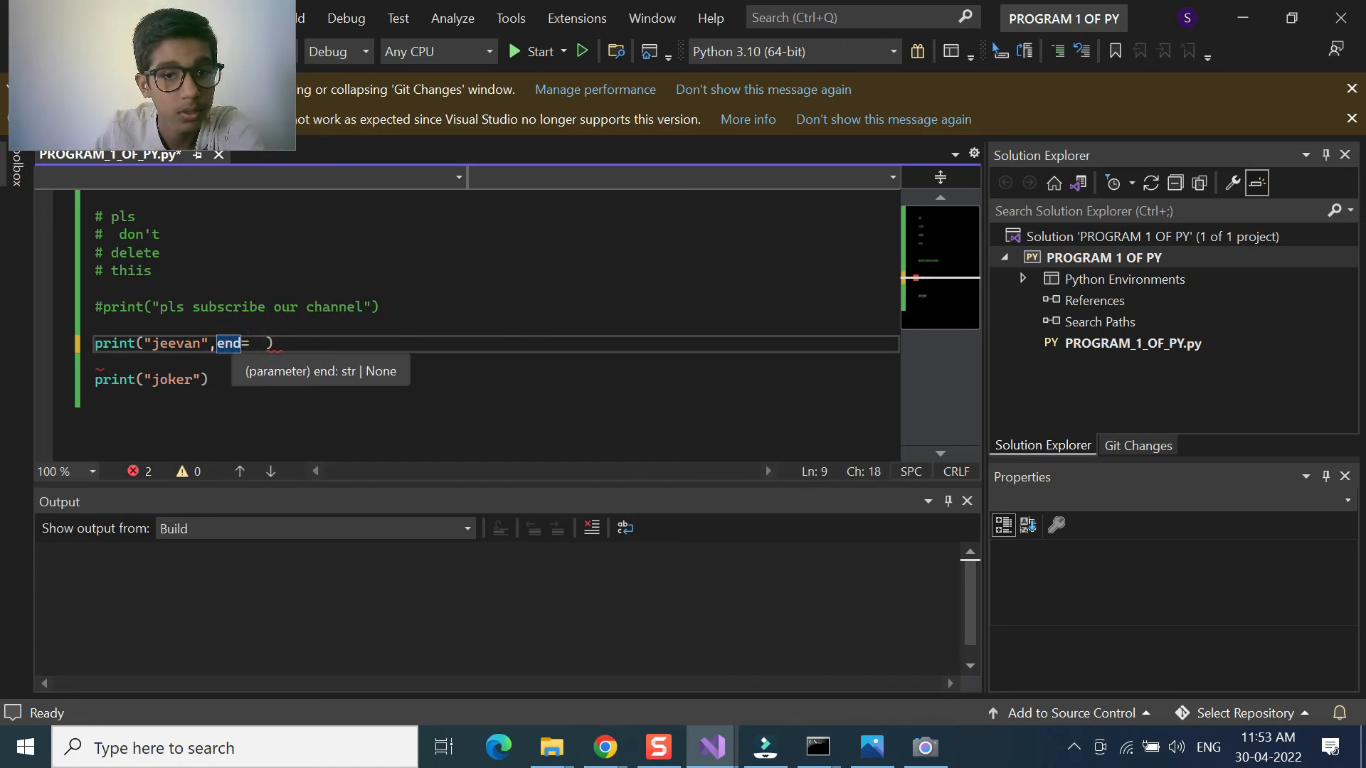
{"action": "left_click", "coordinate": [248, 344]}
{"action": "key", "text": "ctrl+space"}
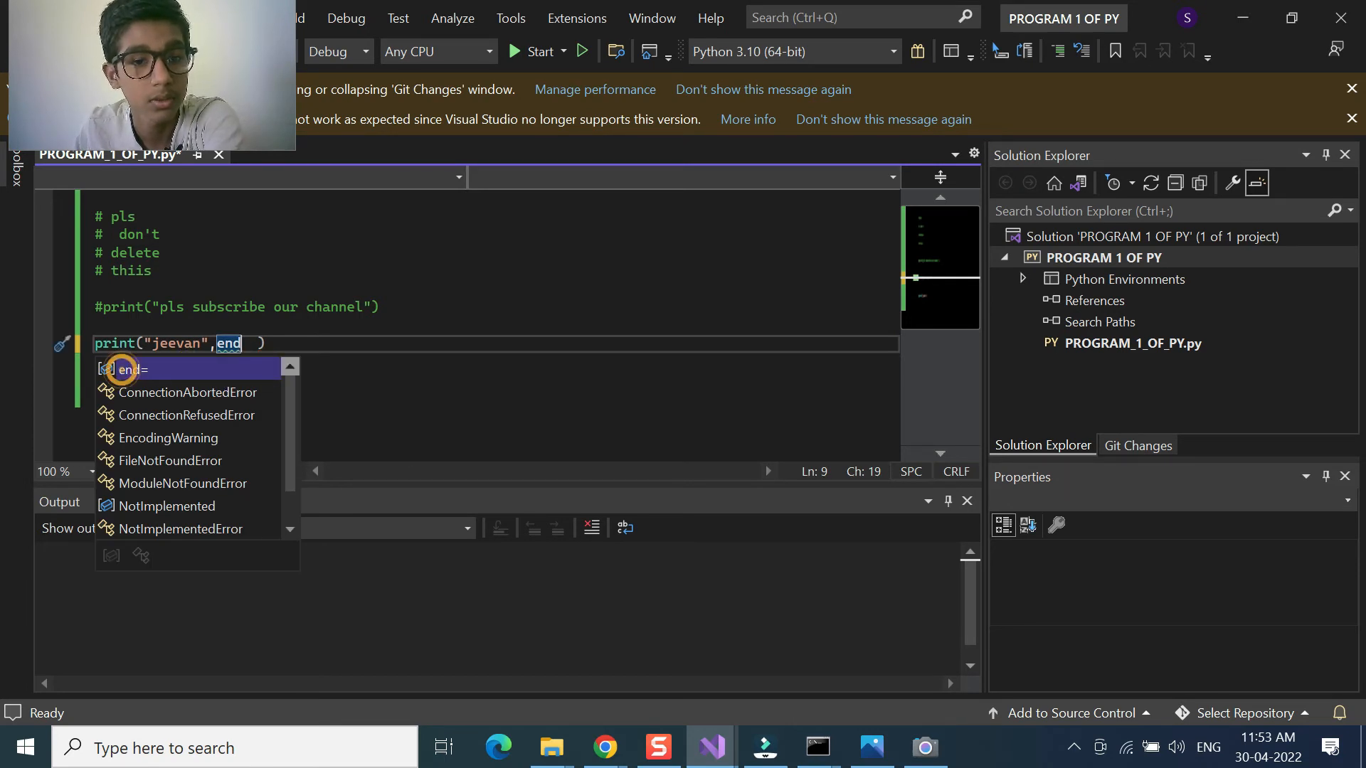
{"action": "left_click", "coordinate": [350, 373]}
{"action": "left_click", "coordinate": [243, 343]}
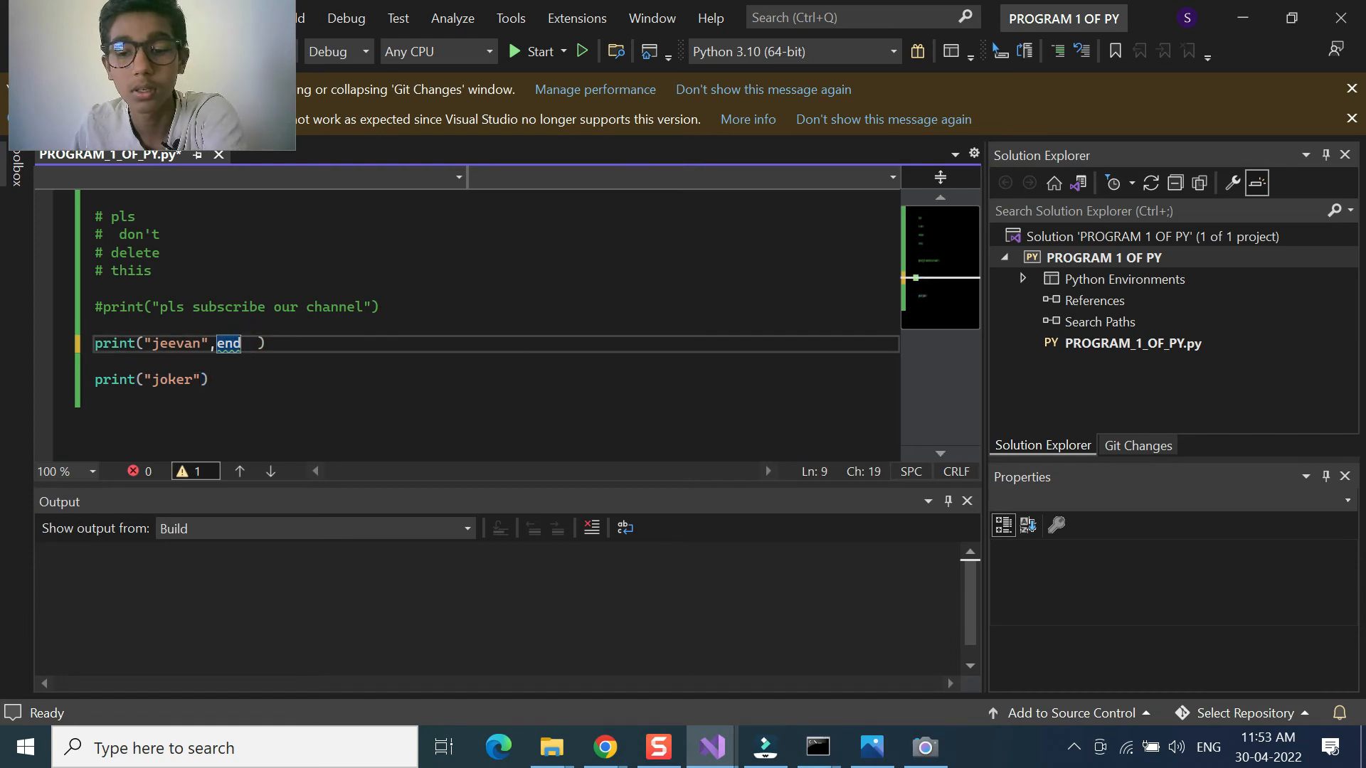
{"action": "type", "text": "+"}
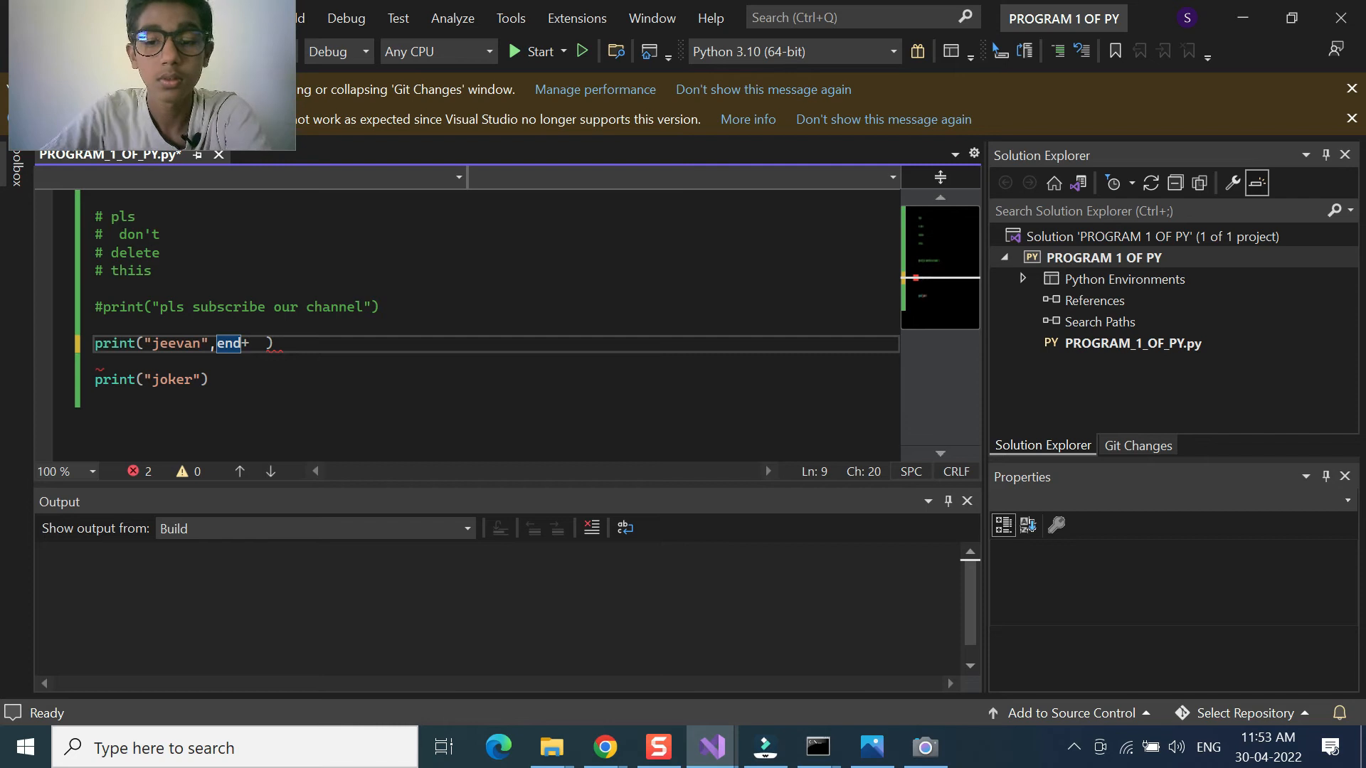
{"action": "key", "text": "BackSpace"}
{"action": "type", "text": "="}
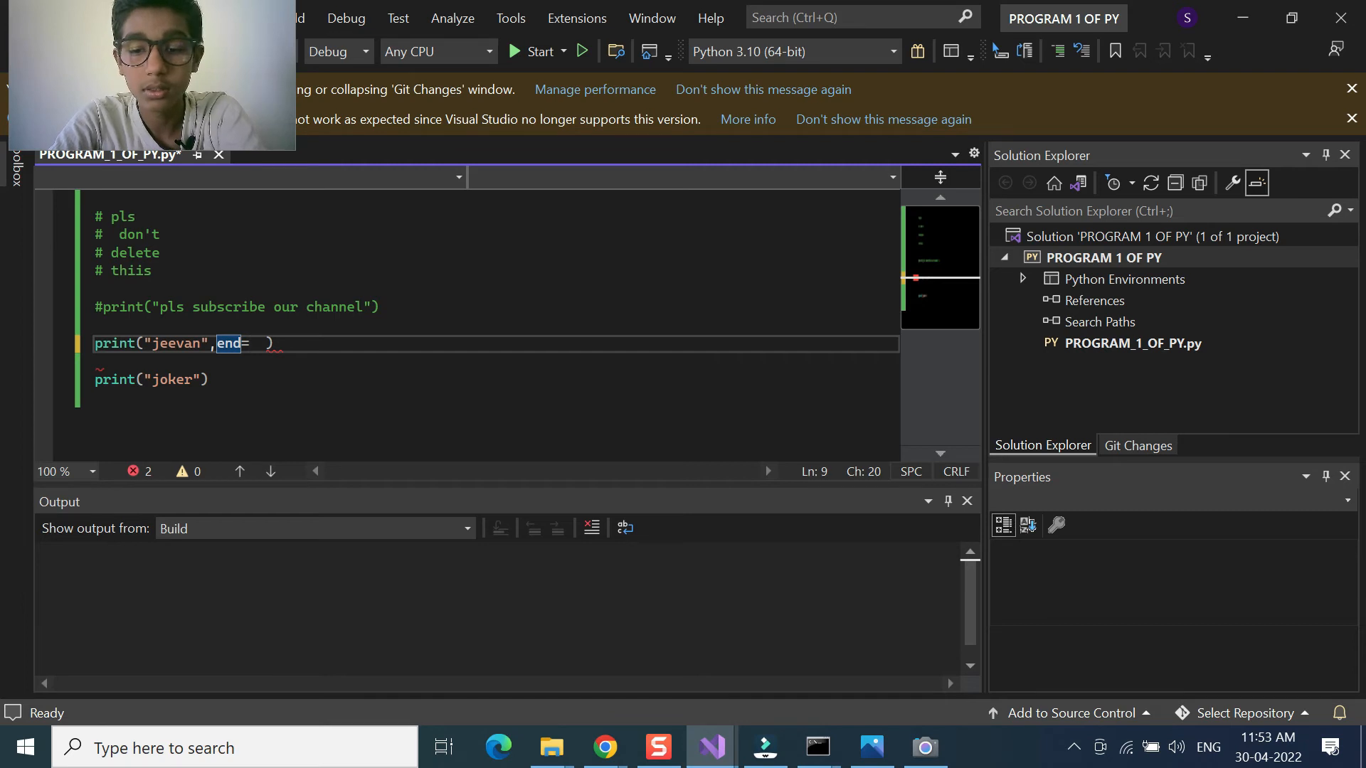
{"action": "type", "text": "\""}
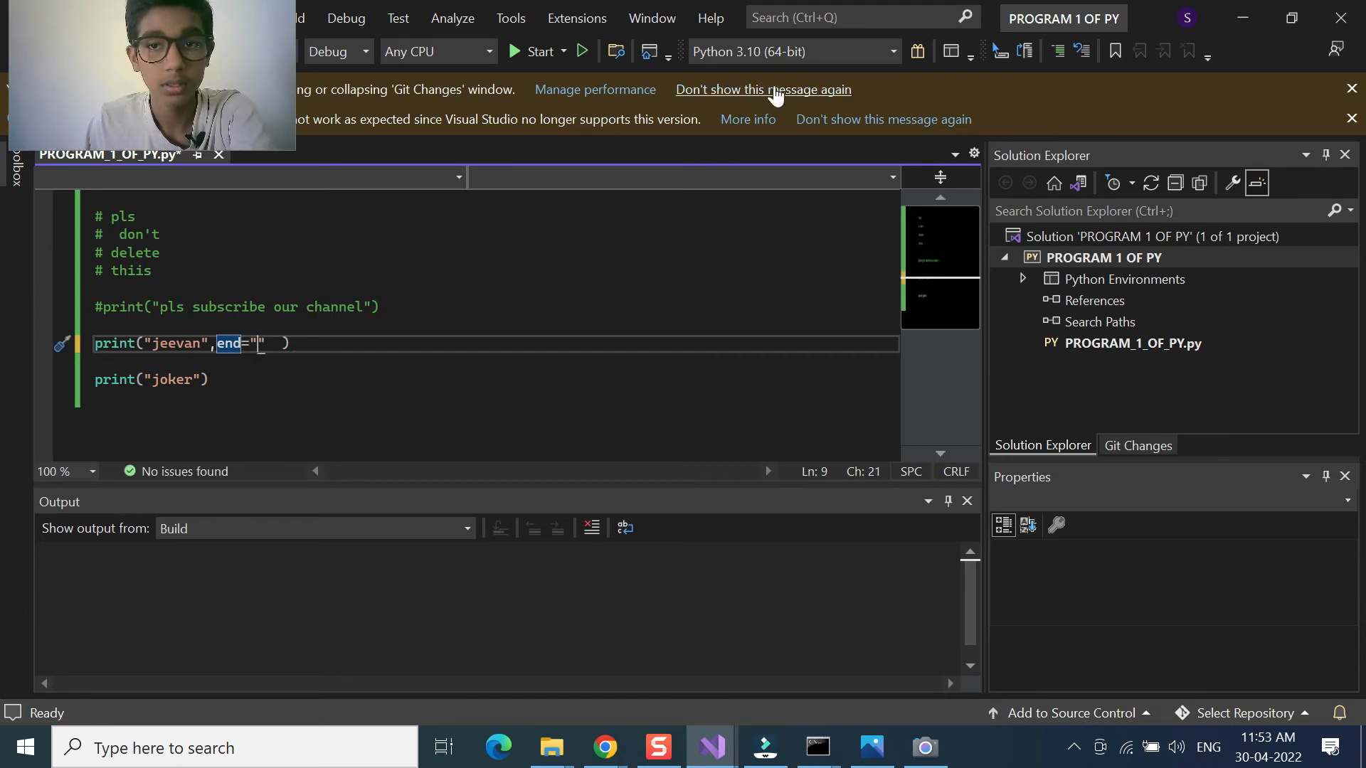
Step: Run the program twice and confirm the console shows "jeevan joker" on one line
{"action": "left_click", "coordinate": [587, 51]}
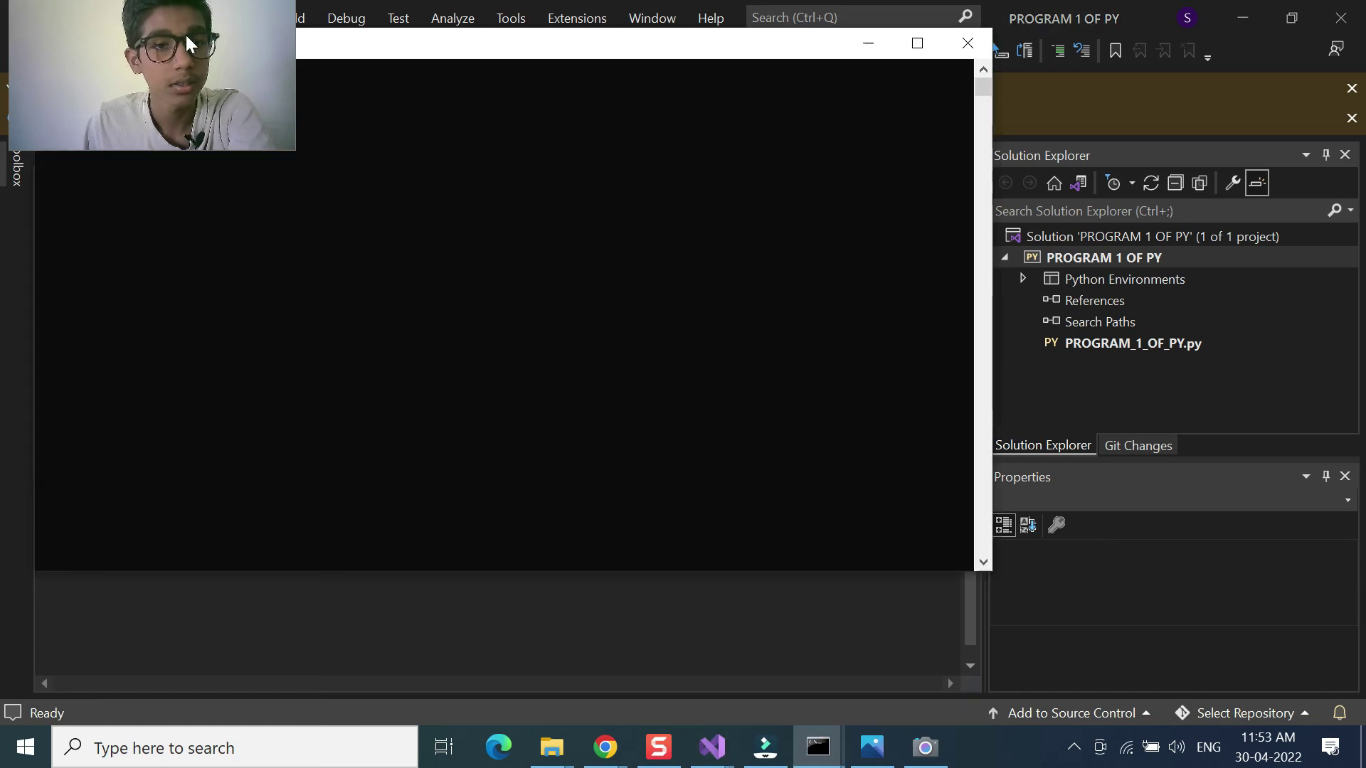
{"action": "left_click_drag", "start_coordinate": [185, 35], "coordinate": [348, 352]}
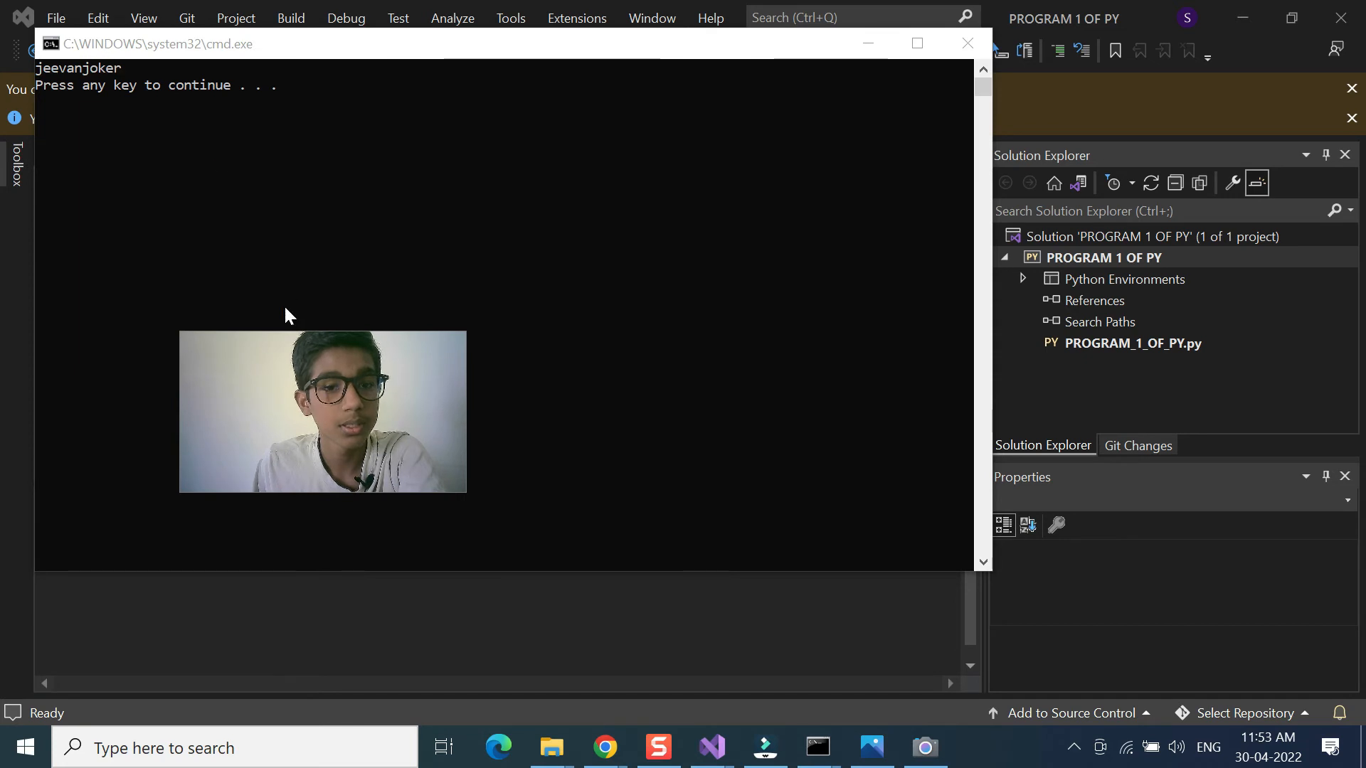
{"action": "left_click_drag", "start_coordinate": [315, 387], "coordinate": [150, 129]}
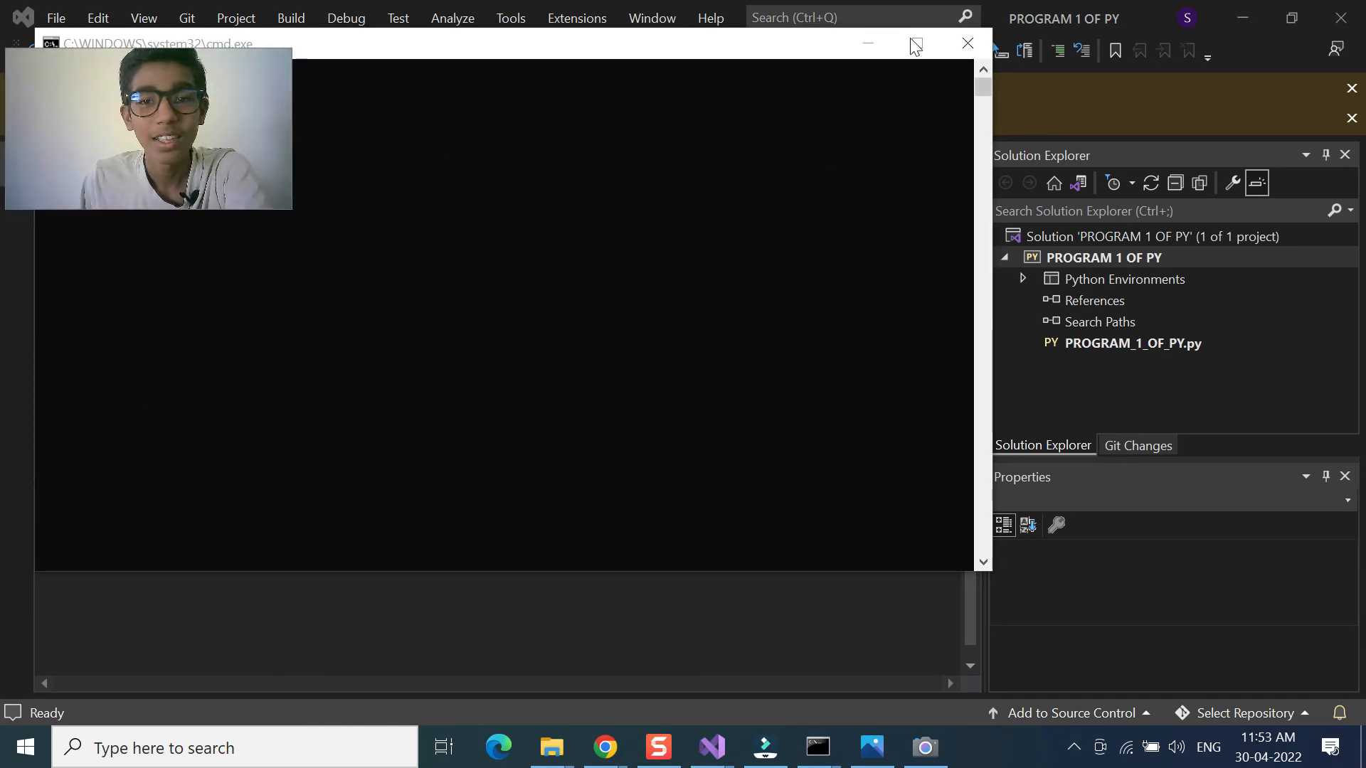
{"action": "left_click", "coordinate": [864, 43]}
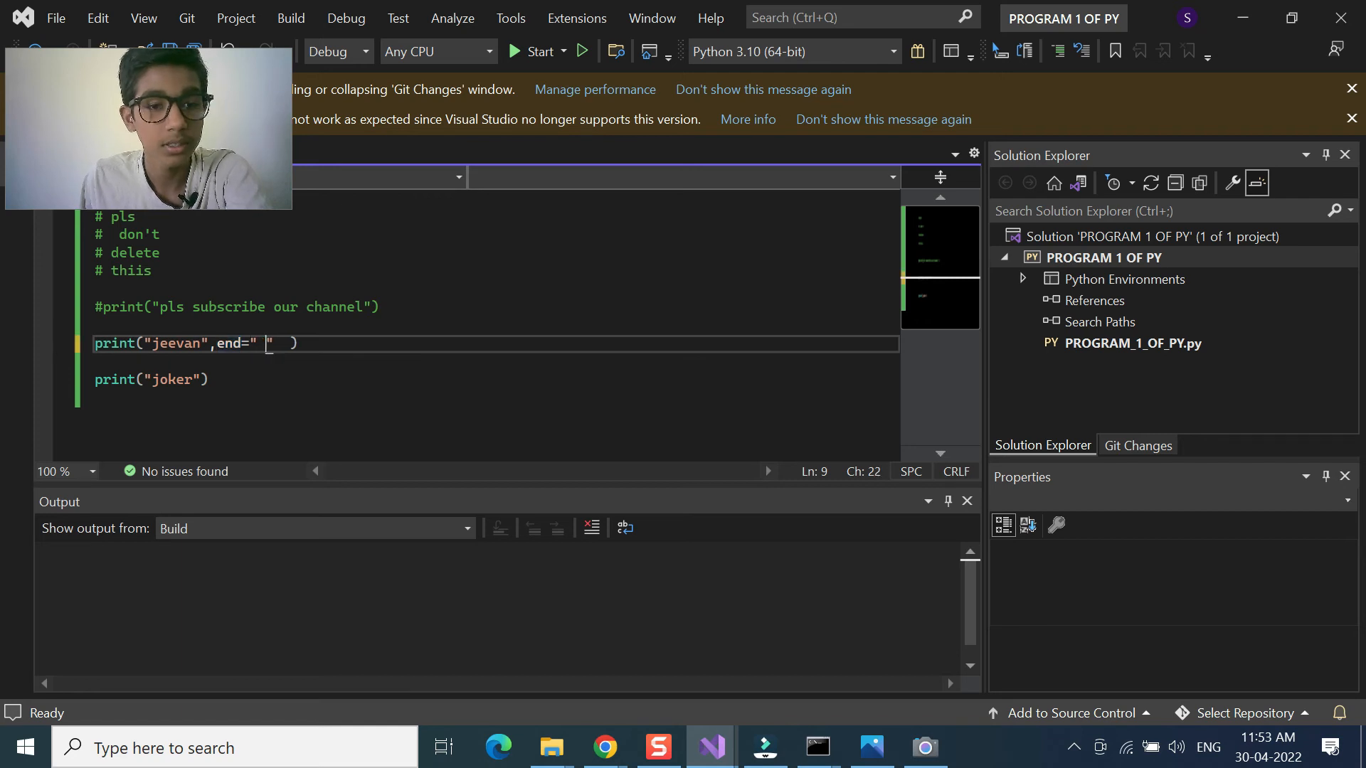
{"action": "left_click", "coordinate": [584, 54]}
{"action": "left_click", "coordinate": [167, 126]}
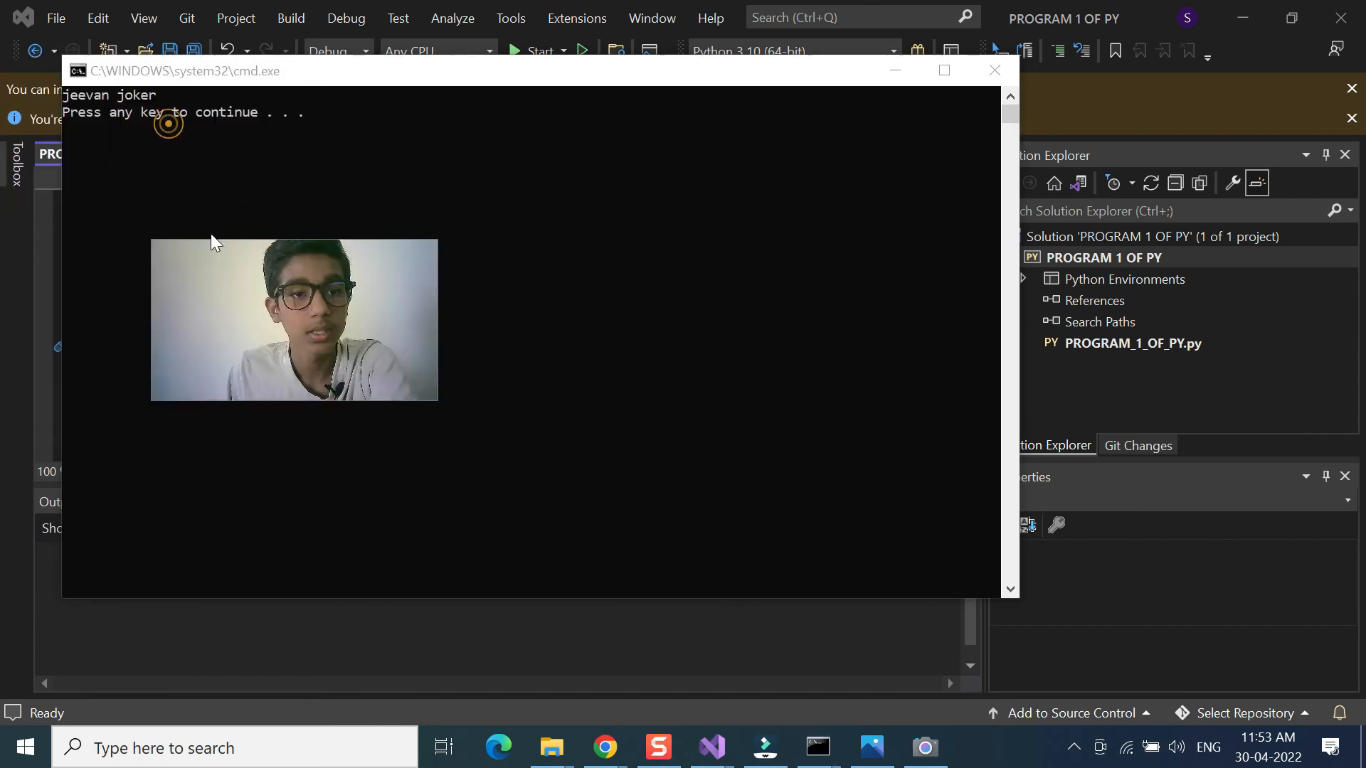
{"action": "left_click_drag", "start_coordinate": [110, 97], "coordinate": [147, 97]}
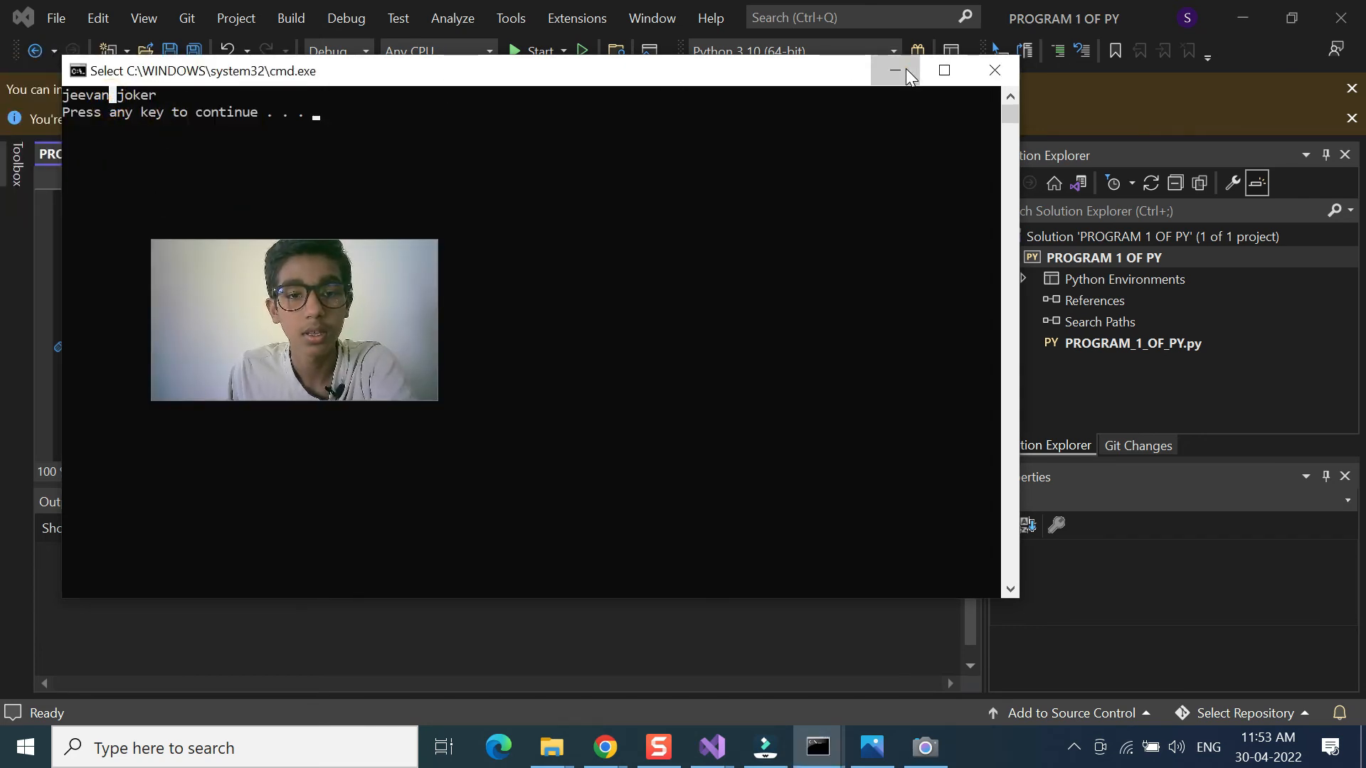
{"action": "key", "text": "Return"}
{"action": "left_click_drag", "start_coordinate": [268, 336], "coordinate": [157, 80]}
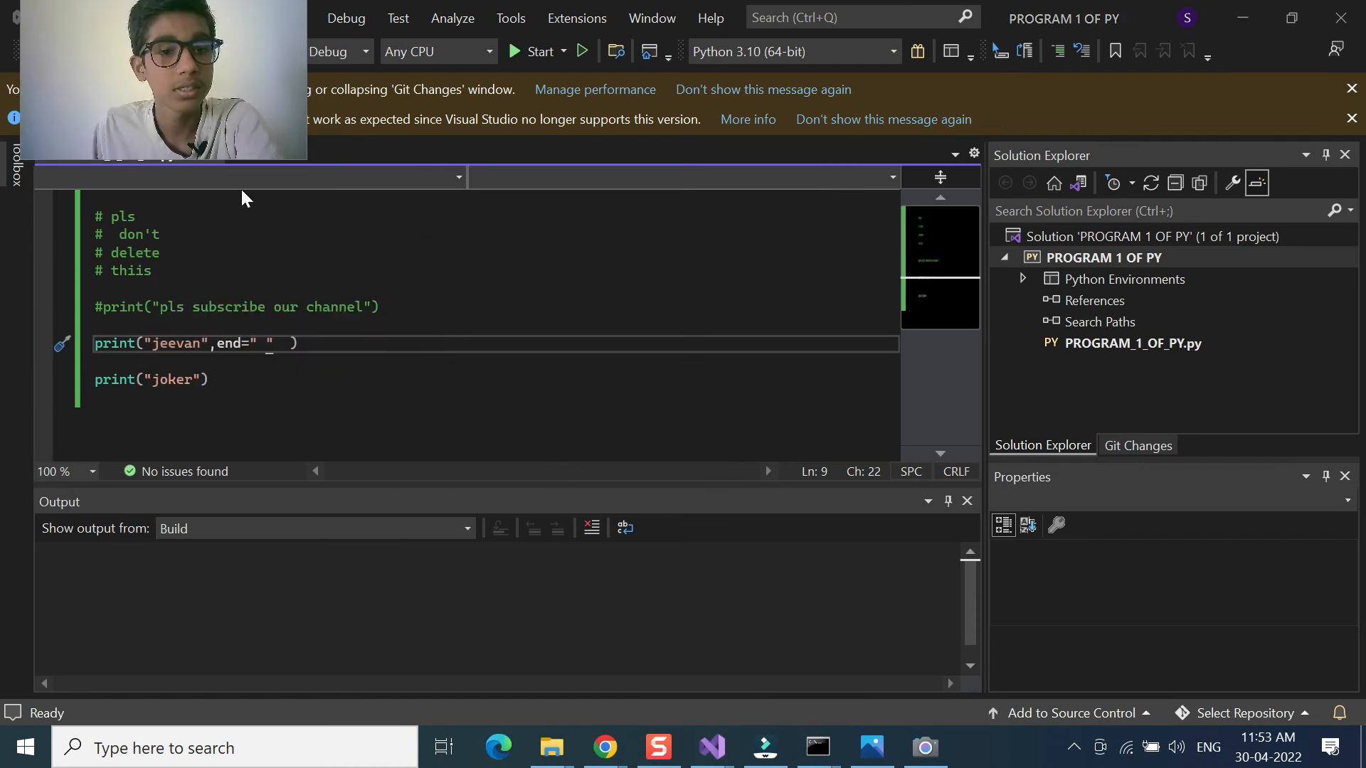
Step: Change the end text to " our subscribers are " and run to print "jeevan our subscribers are joker"
{"action": "left_click", "coordinate": [264, 343]}
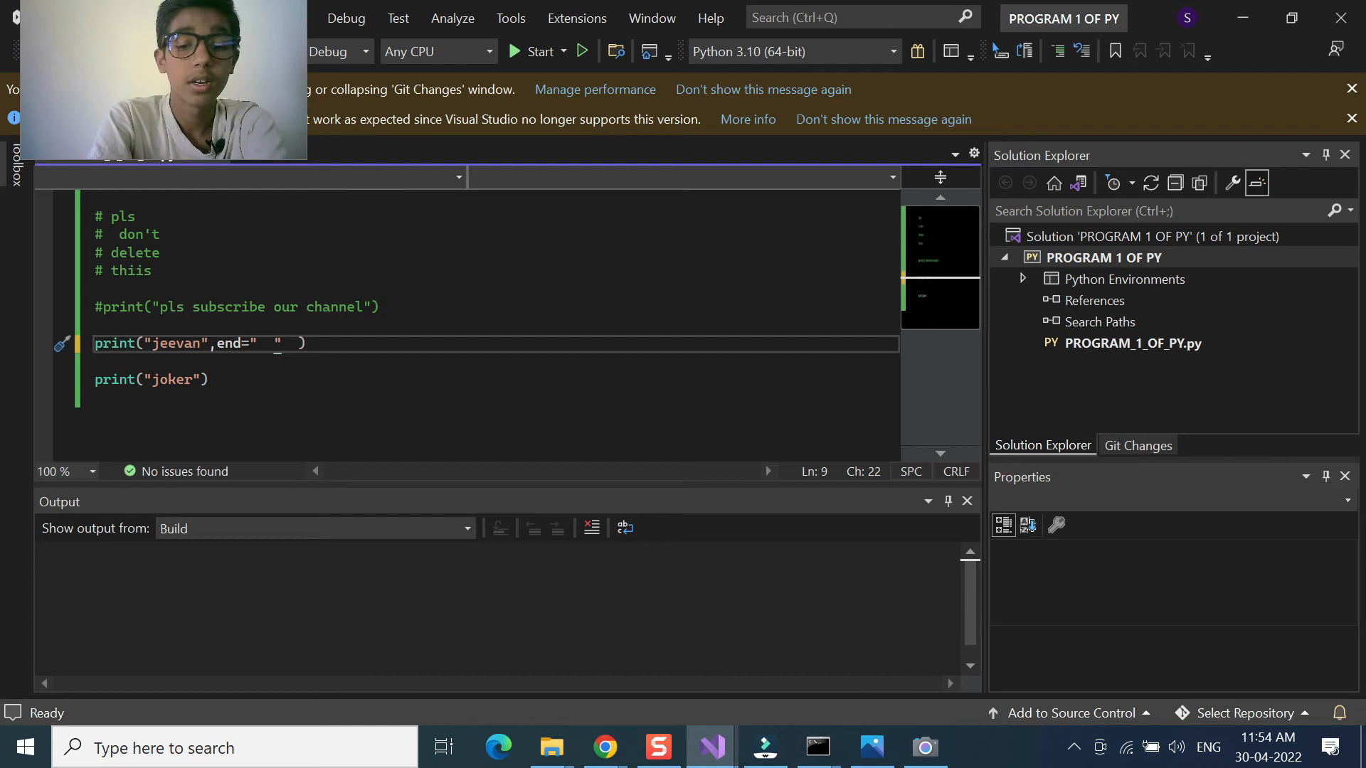
{"action": "type", "text": "ou"}
{"action": "type", "text": "r su"}
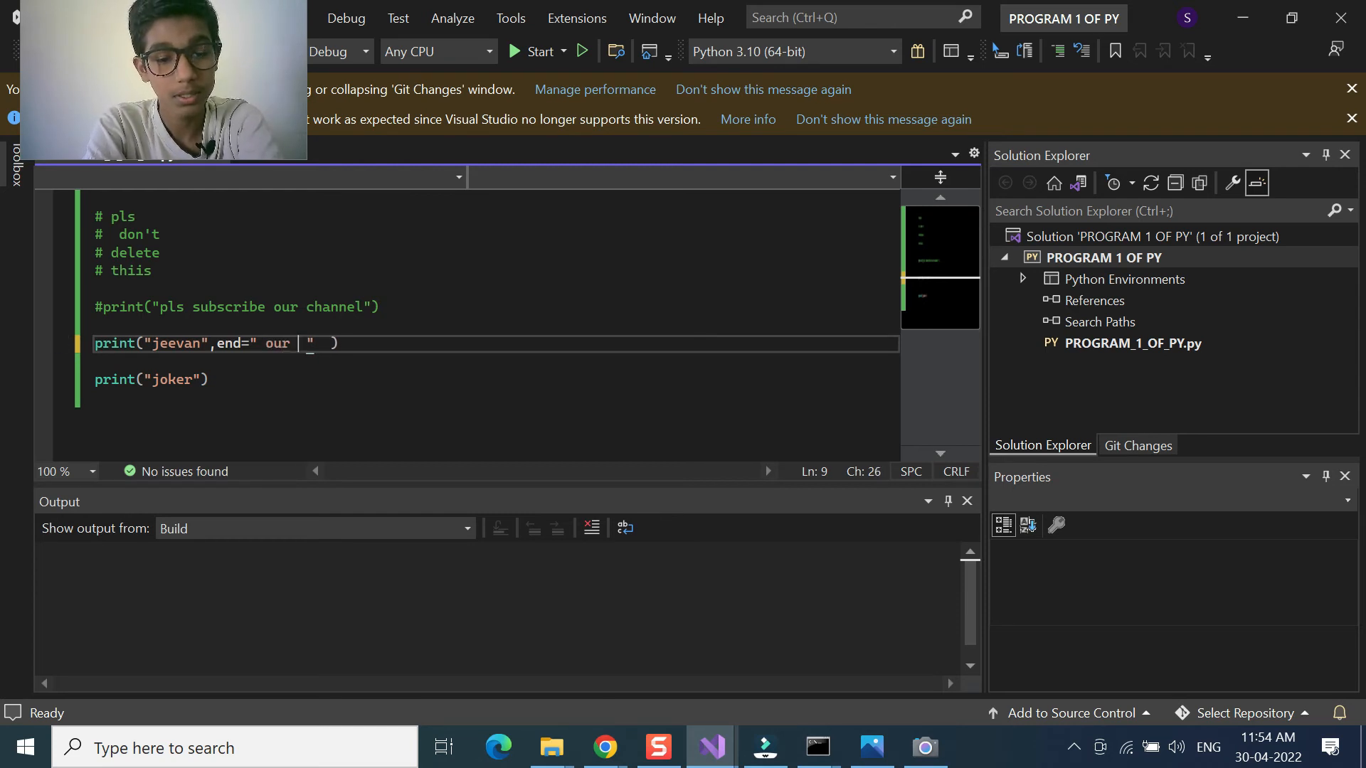
{"action": "type", "text": "bscribers a"}
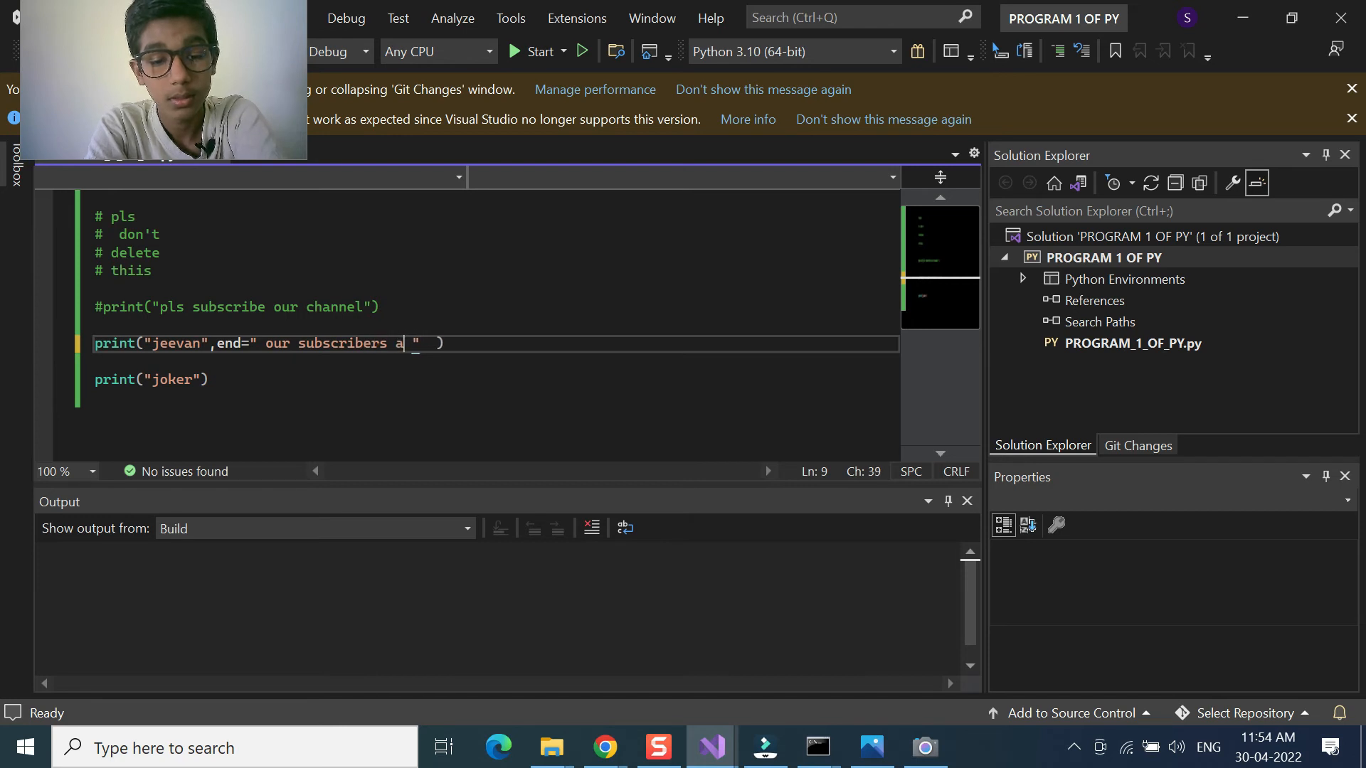
{"action": "type", "text": "re"}
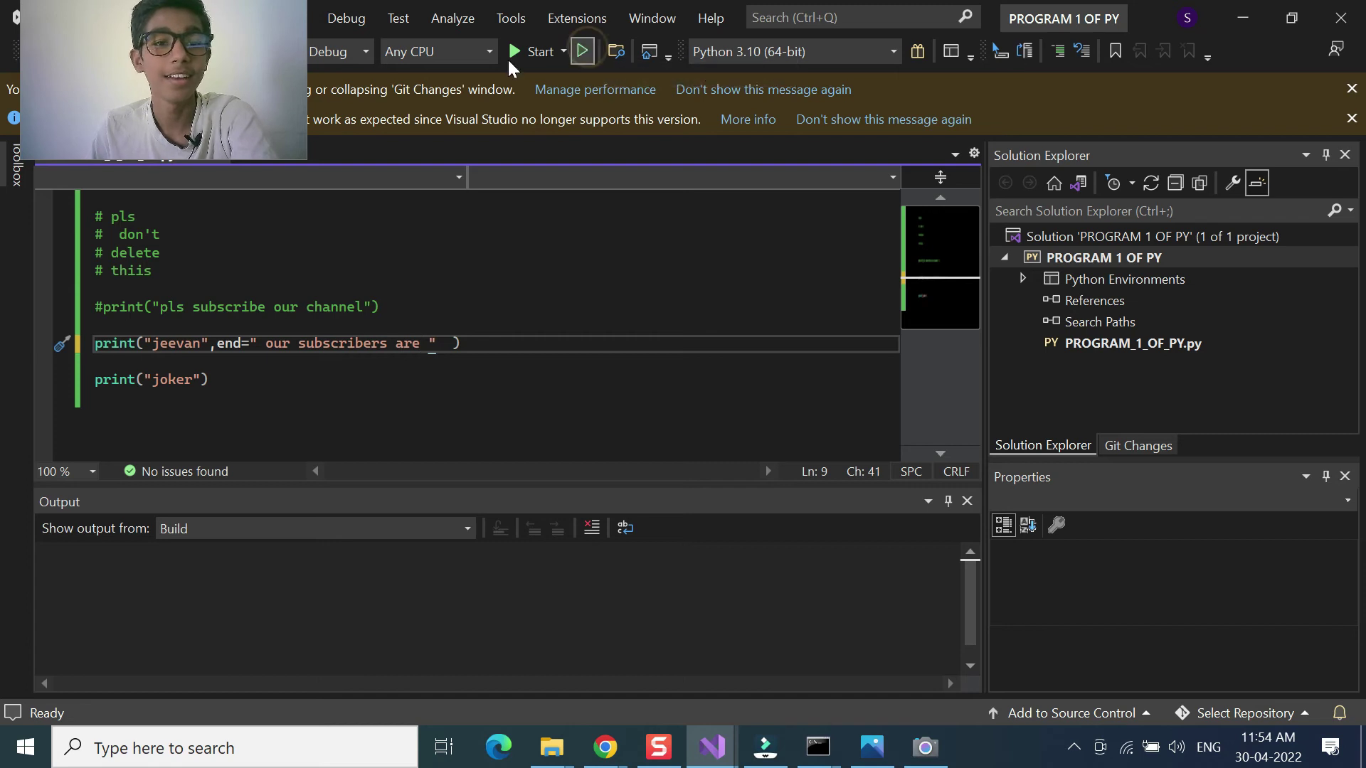
{"action": "left_click", "coordinate": [540, 52]}
{"action": "left_click_drag", "start_coordinate": [194, 130], "coordinate": [276, 426]}
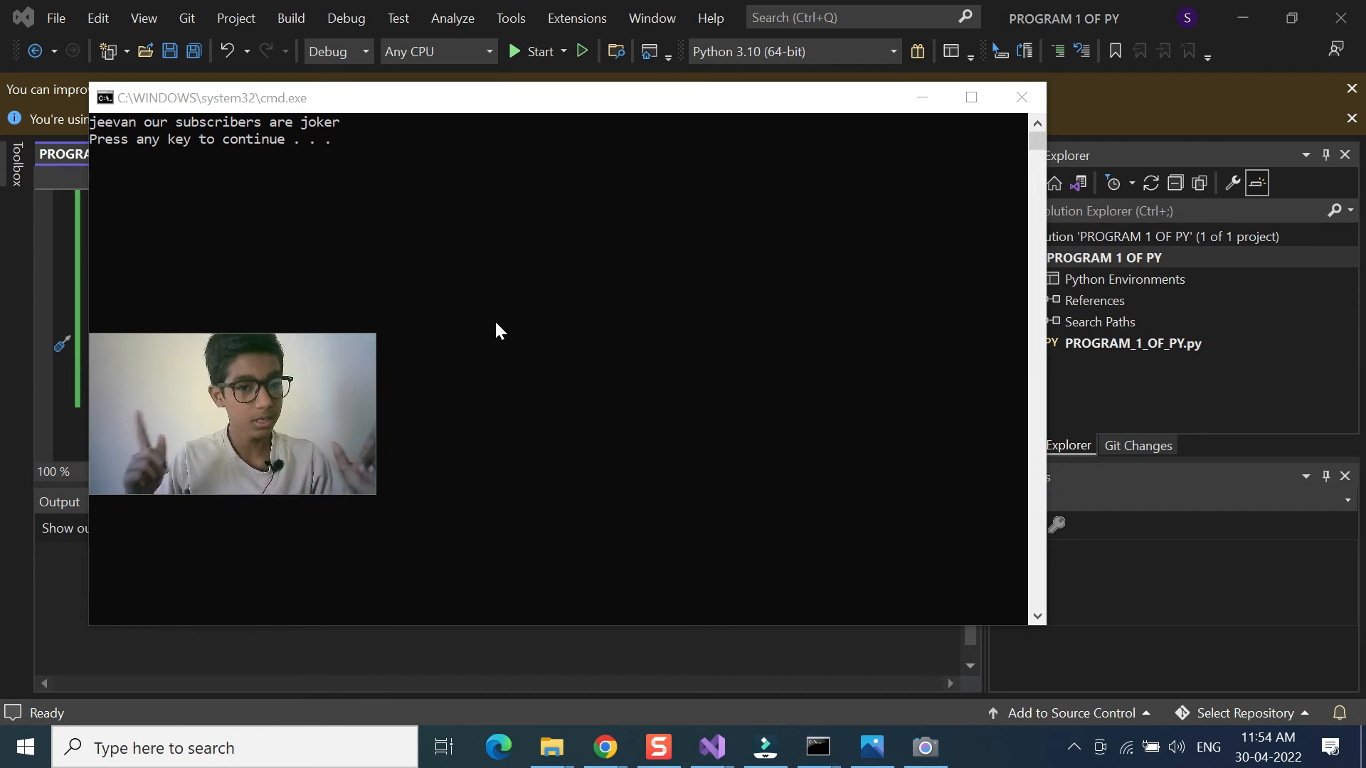
{"action": "left_click_drag", "start_coordinate": [191, 464], "coordinate": [202, 534]}
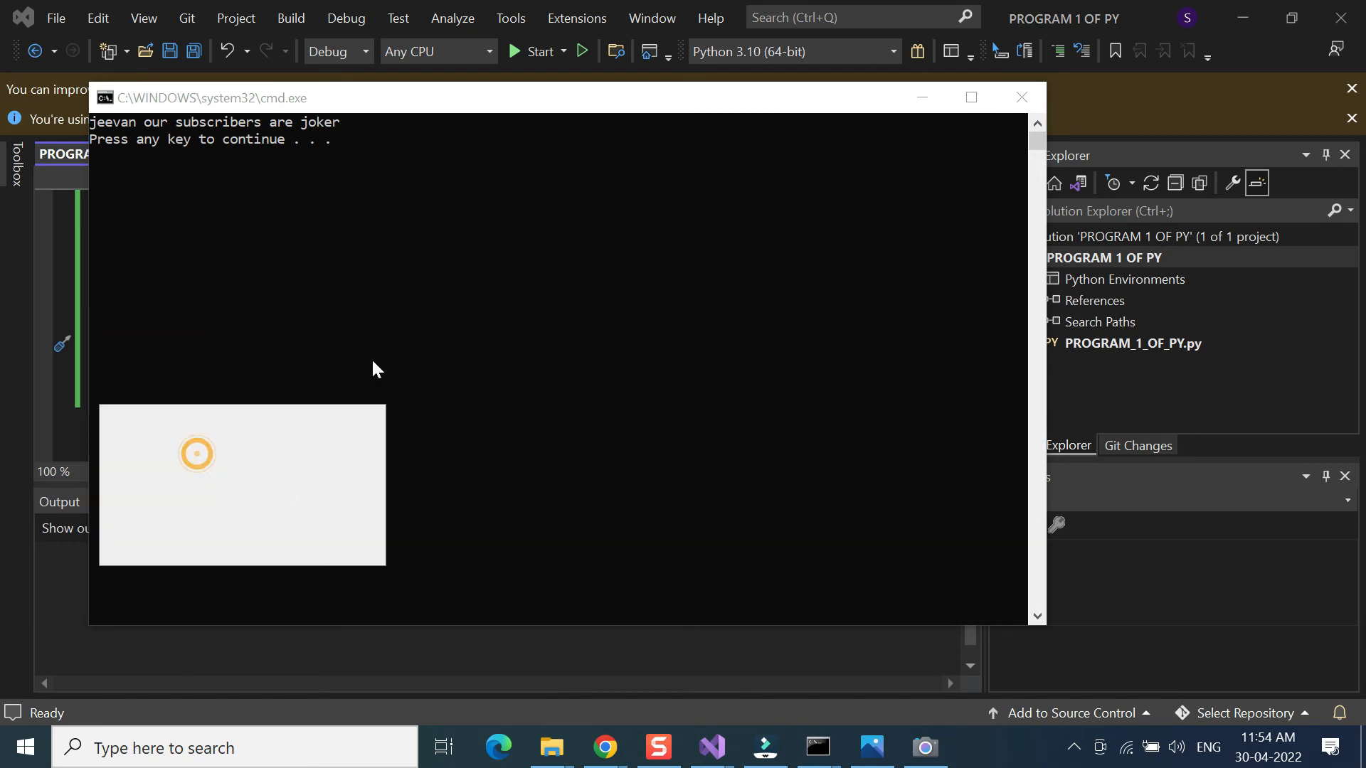
{"action": "left_click", "coordinate": [922, 99]}
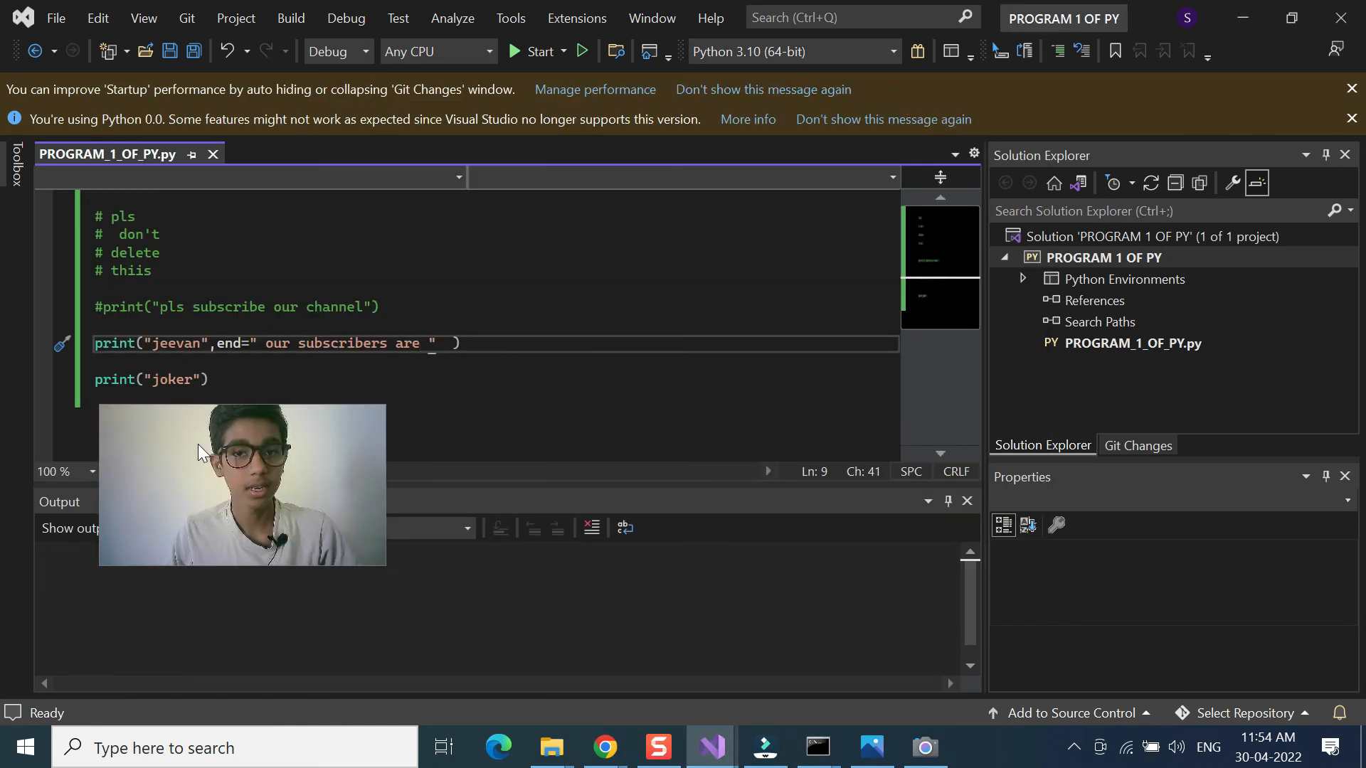
{"action": "left_click_drag", "start_coordinate": [201, 446], "coordinate": [98, 21]}
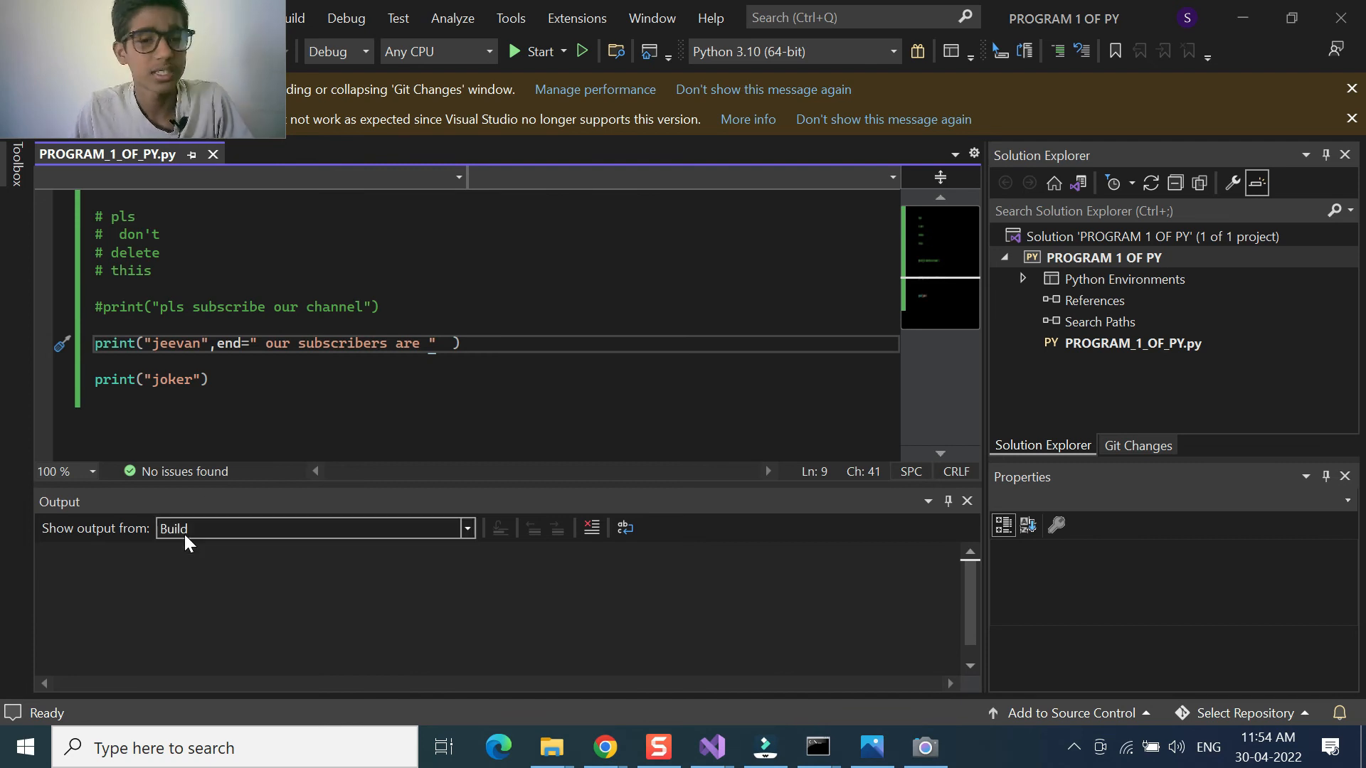
Step: Add print("jeevan"/n new) below the joker print and run it, hitting a SyntaxError
{"action": "left_click", "coordinate": [135, 421]}
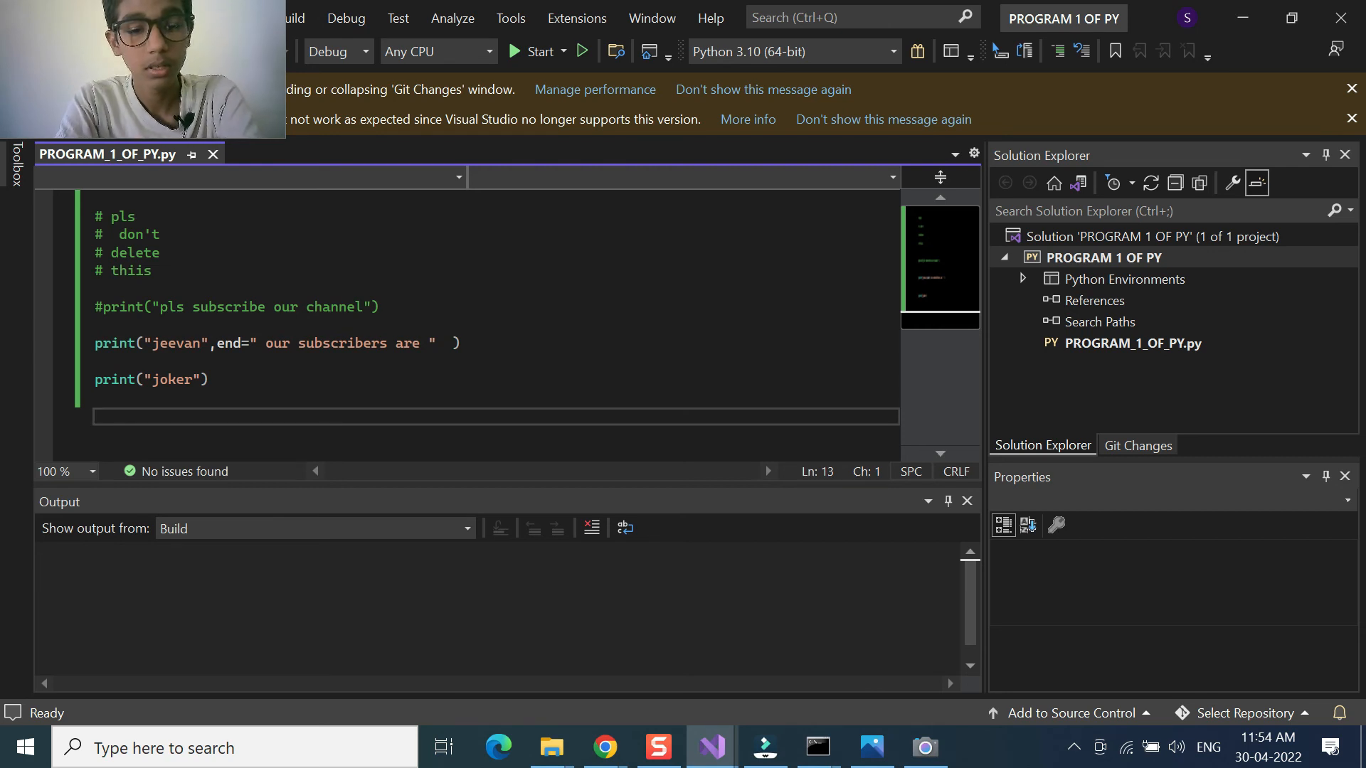
{"action": "type", "text": "pr"}
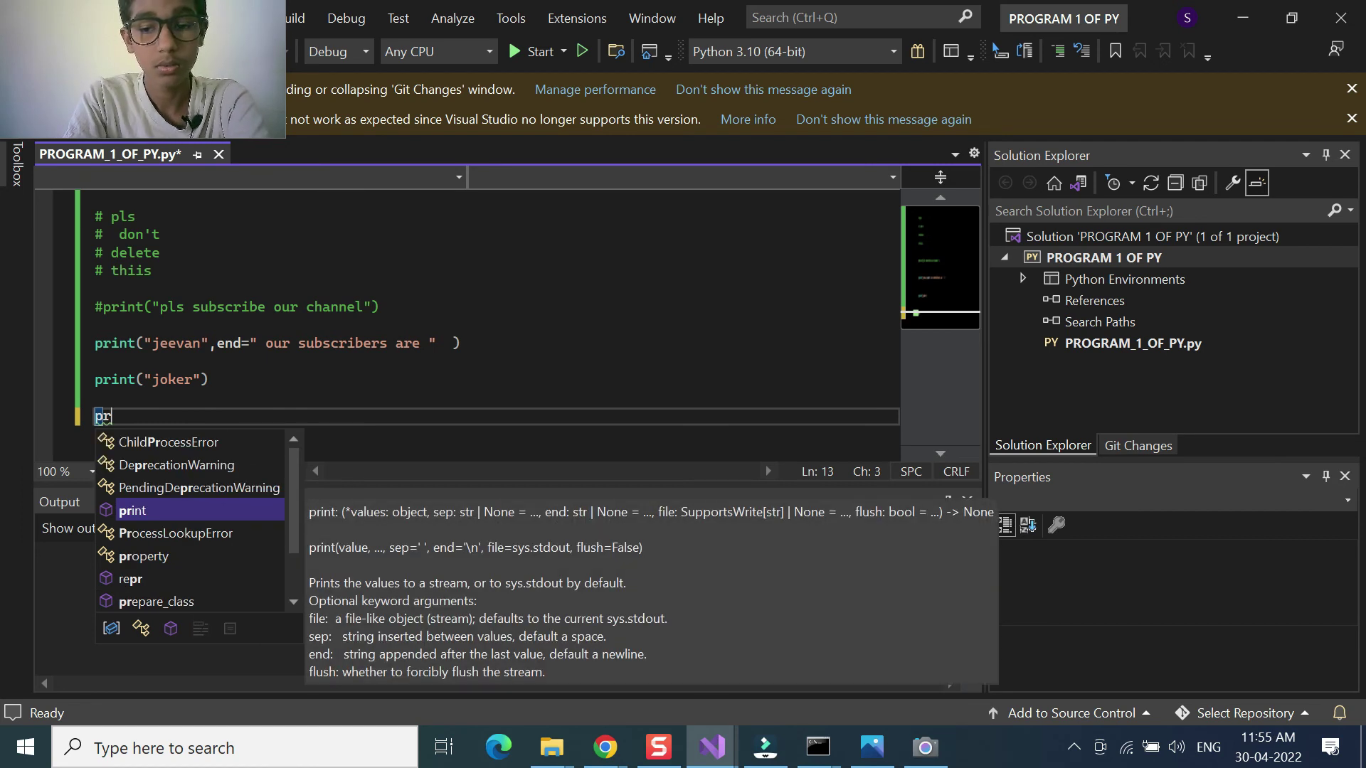
{"action": "key", "text": "Tab"}
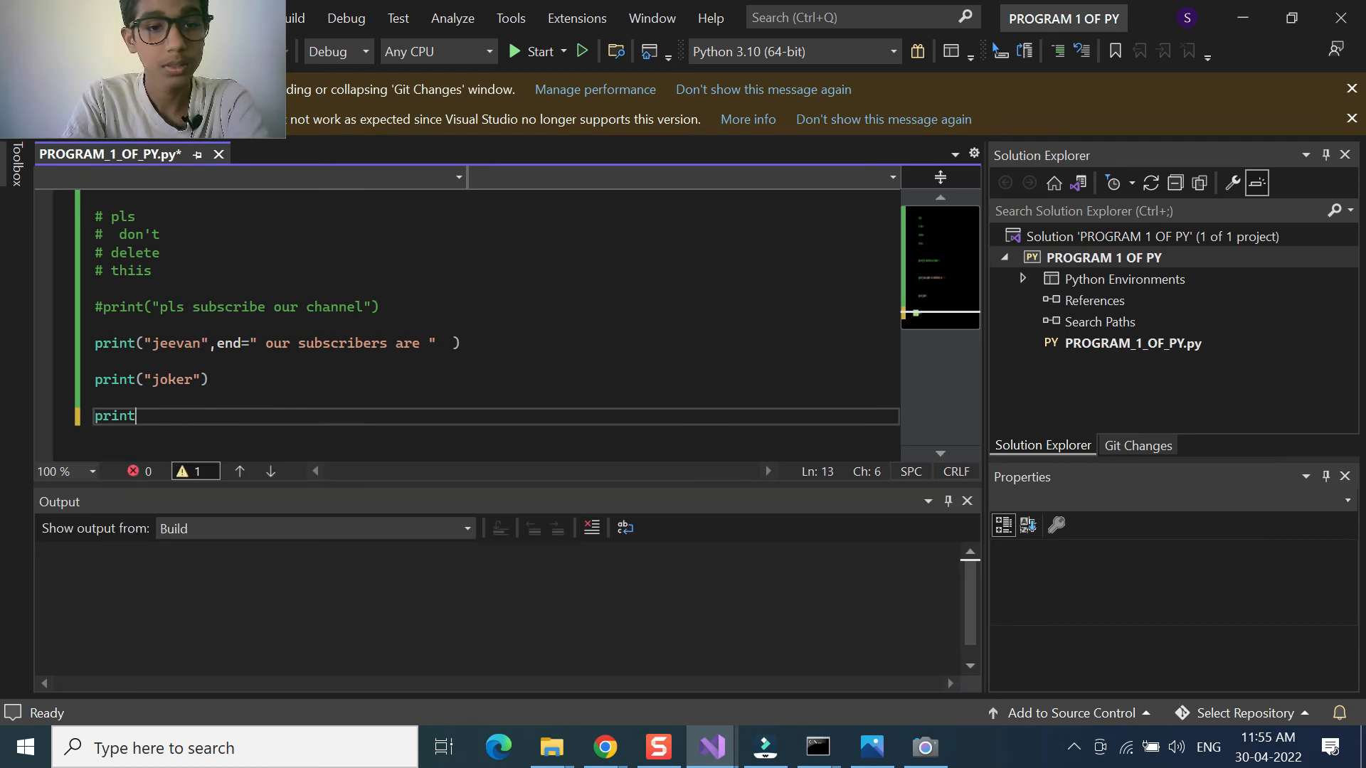
{"action": "type", "text": "( "}
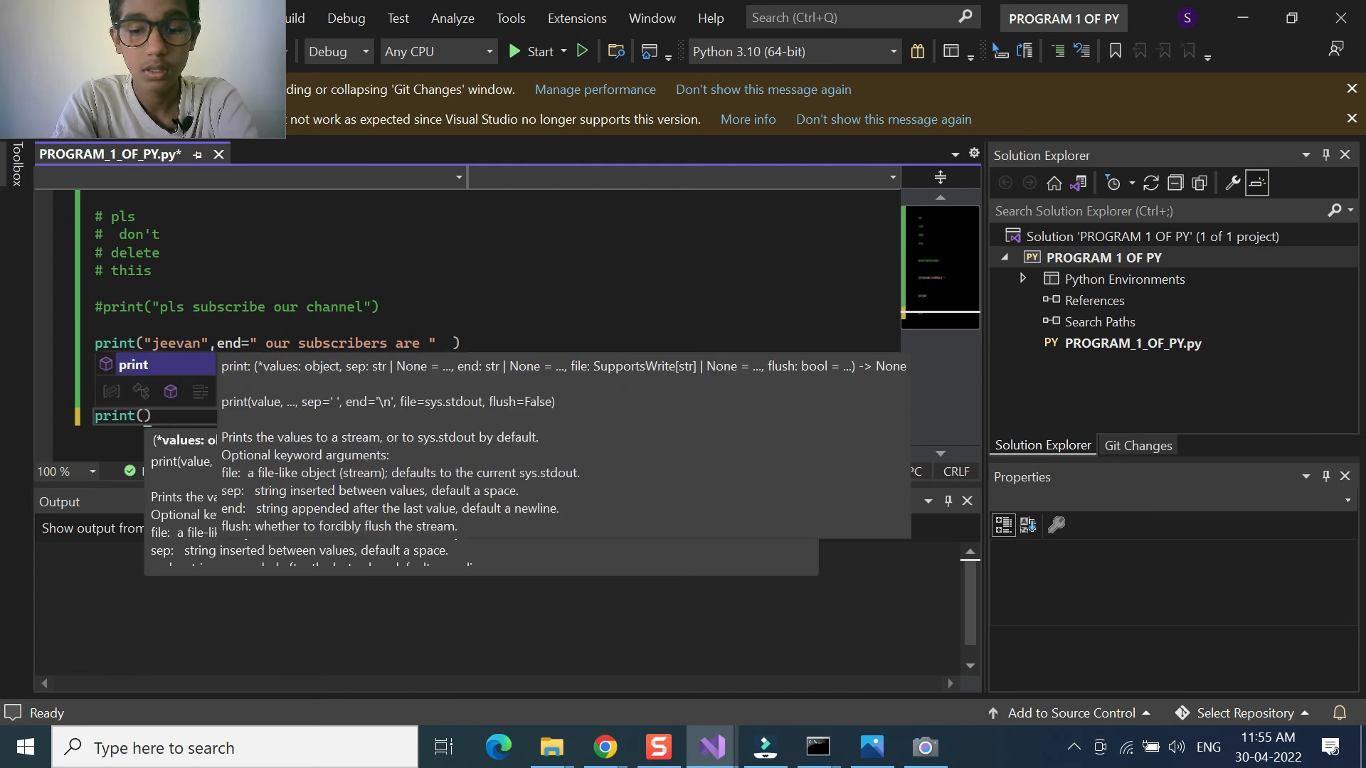
{"action": "type", "text": "\"jeevan\"/n"}
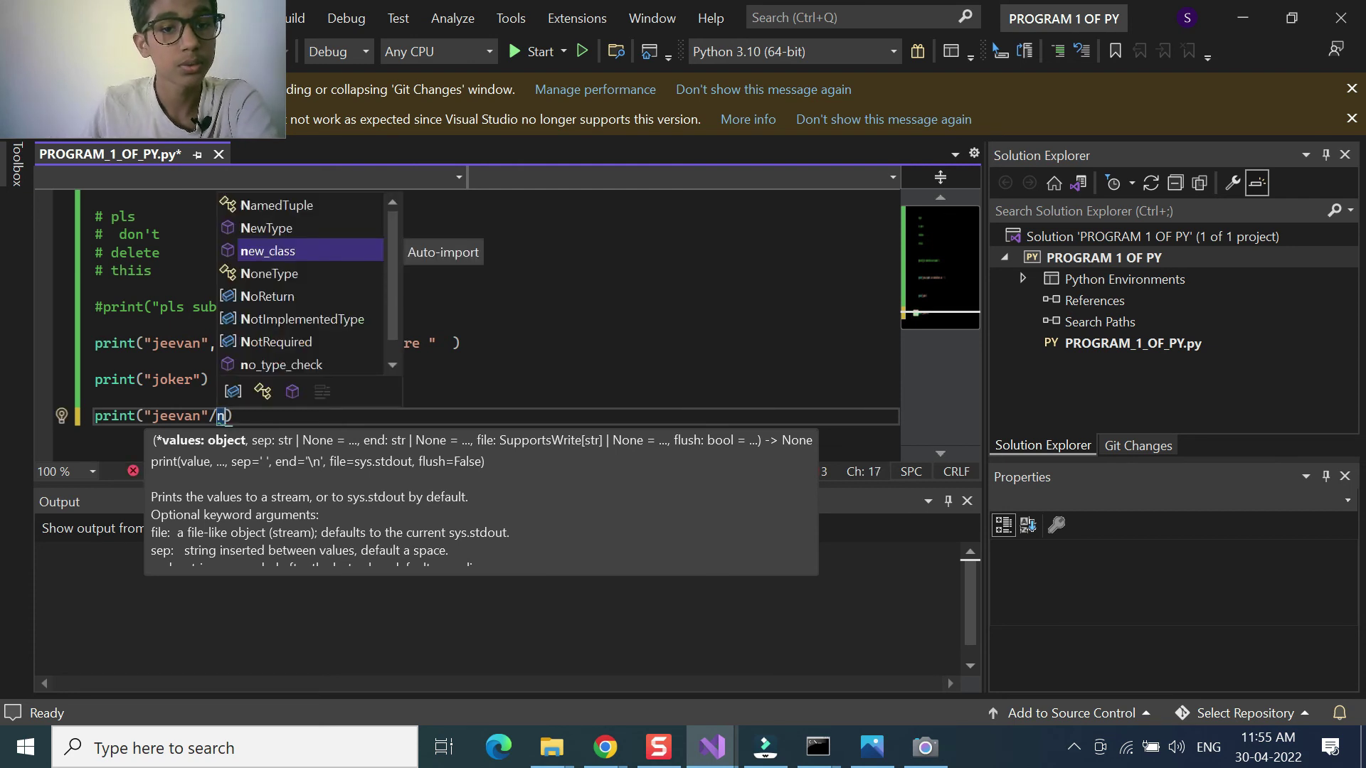
{"action": "left_click", "coordinate": [290, 415]}
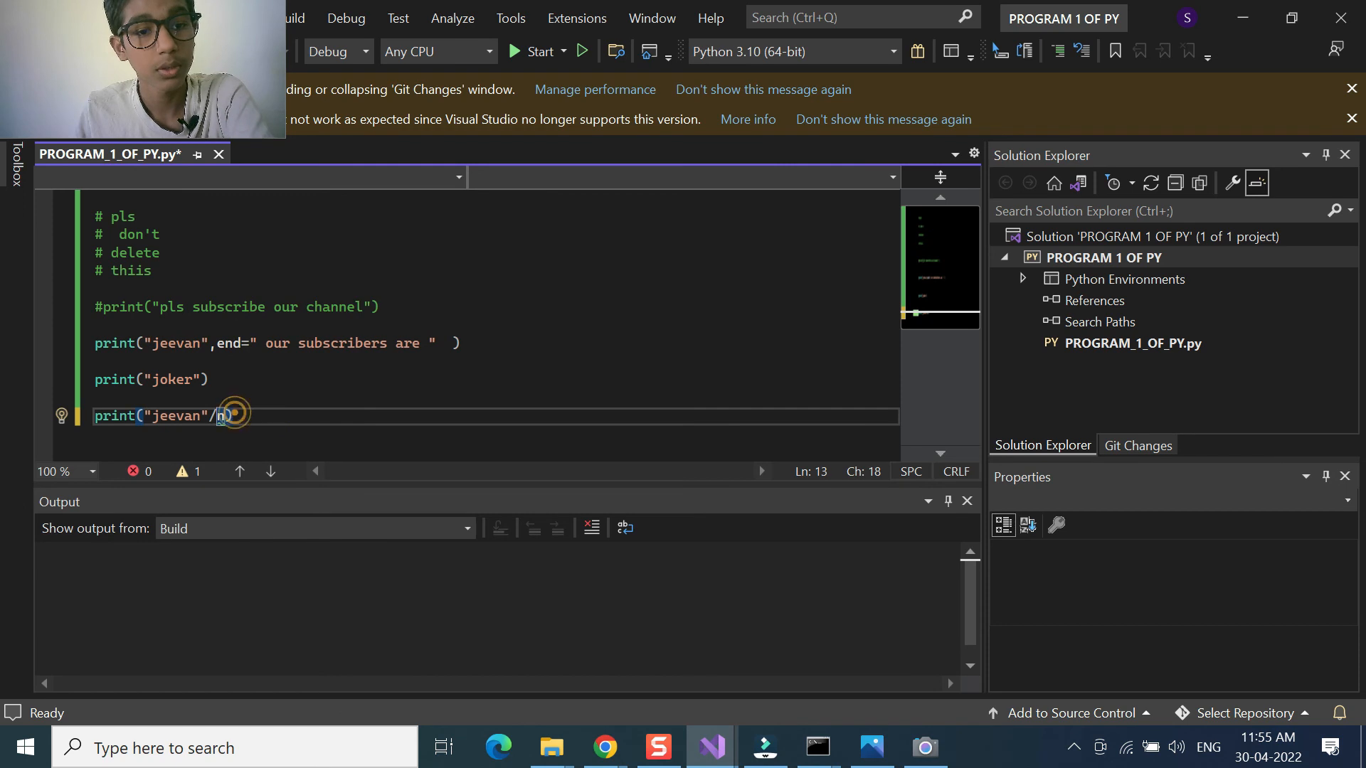
{"action": "left_click", "coordinate": [224, 415]}
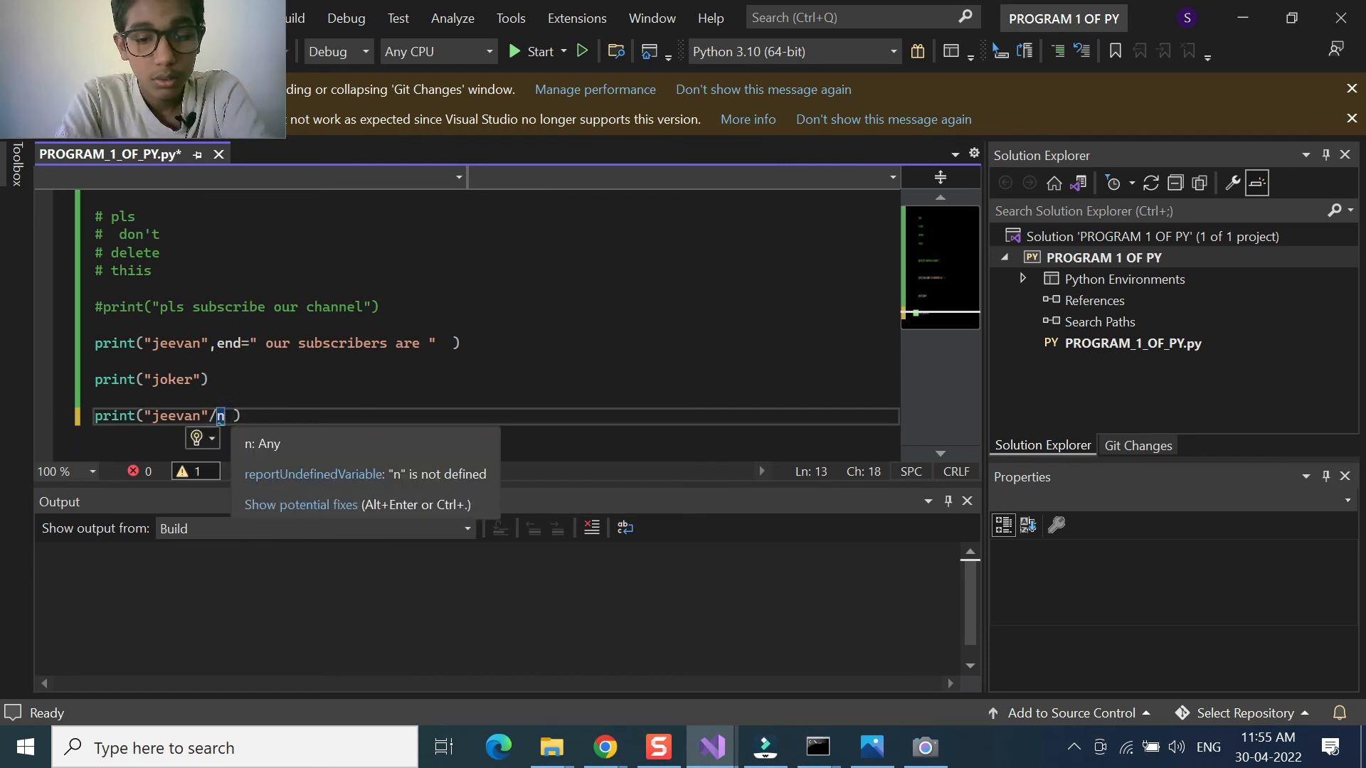
{"action": "type", "text": "new"}
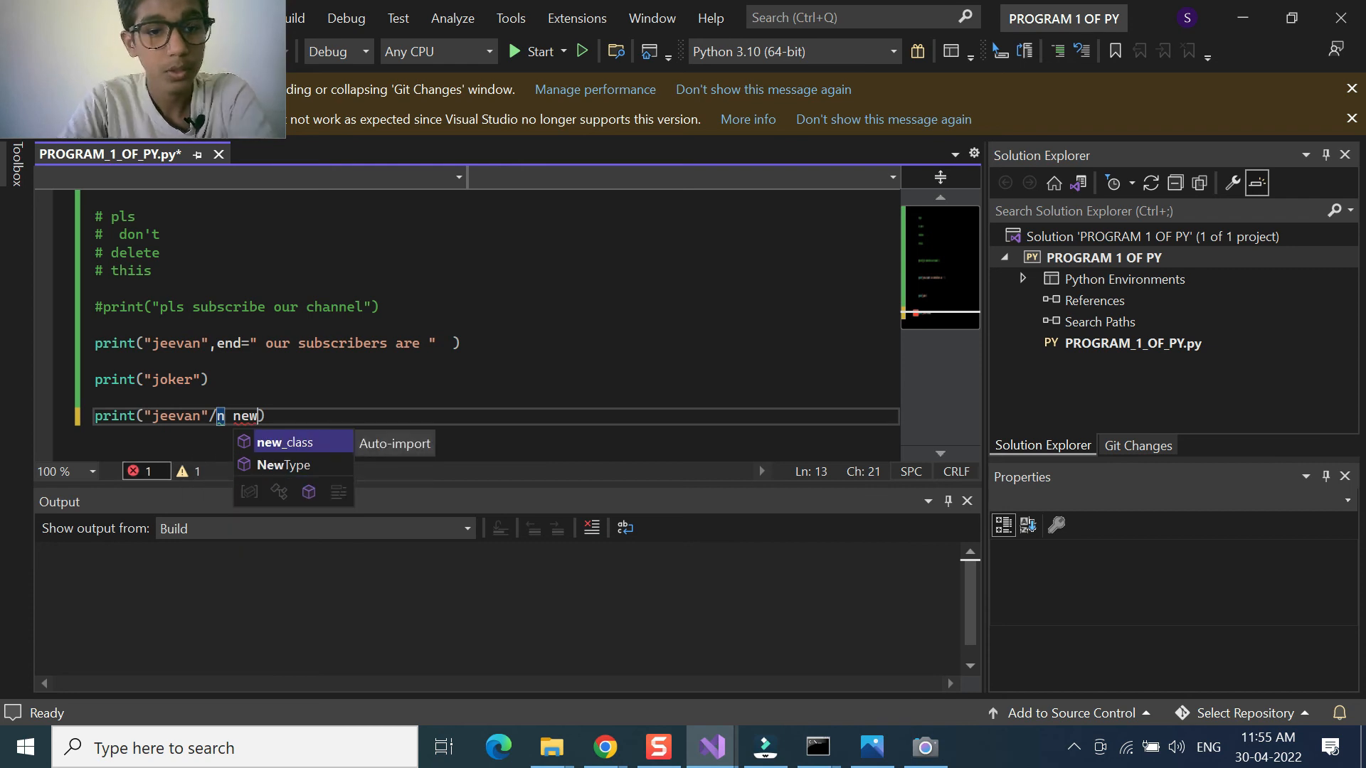
{"action": "left_click", "coordinate": [586, 52]}
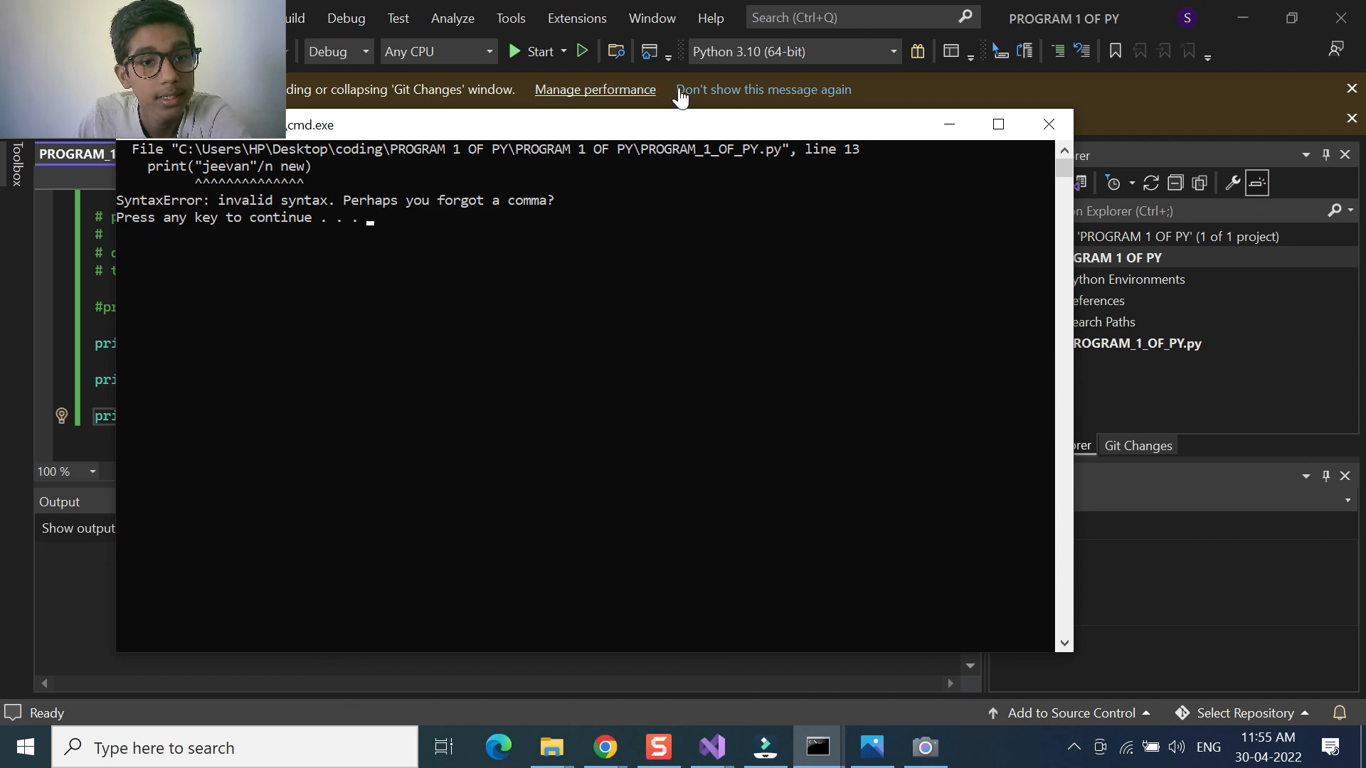
Step: Close the SyntaxError console and return to the PROGRAM 1 OF PY Visual Studio instance via the taskbar
{"action": "left_click", "coordinate": [946, 125]}
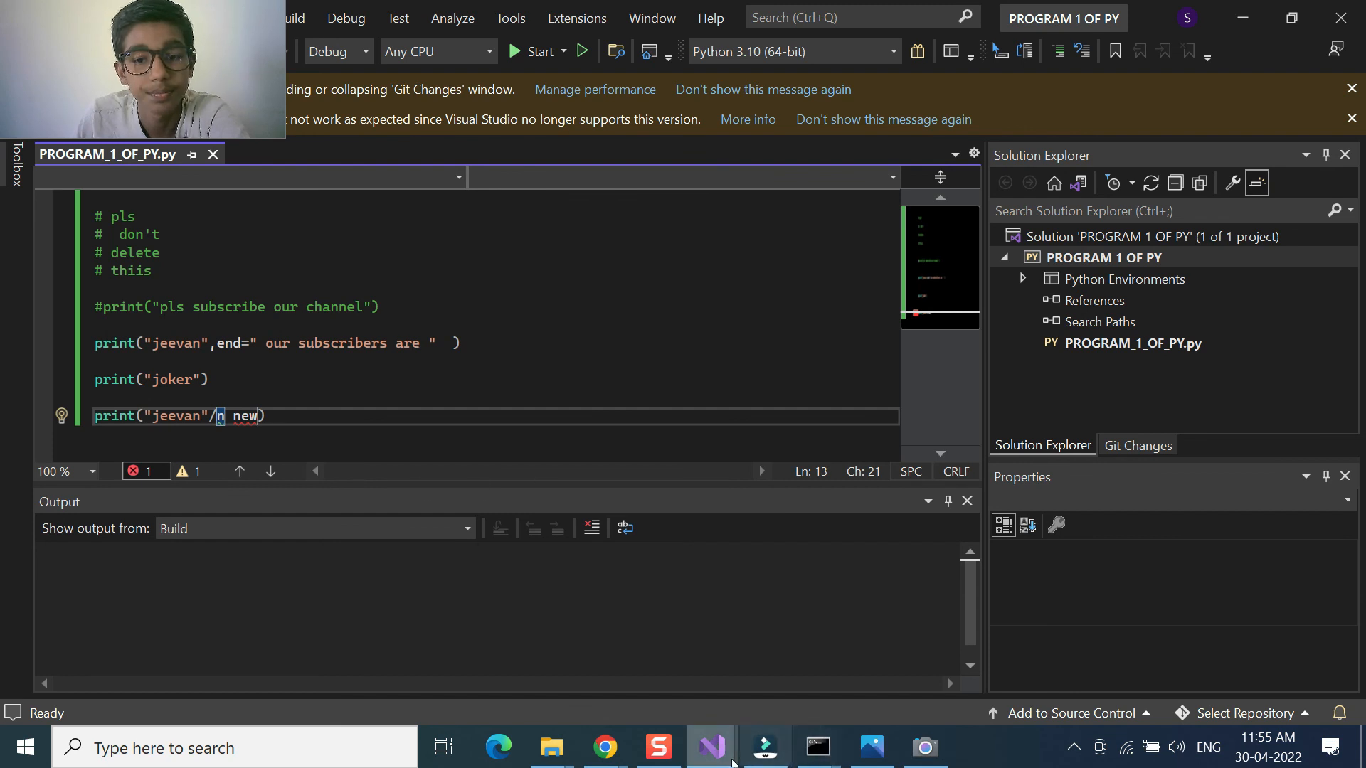
{"action": "left_click", "coordinate": [766, 747]}
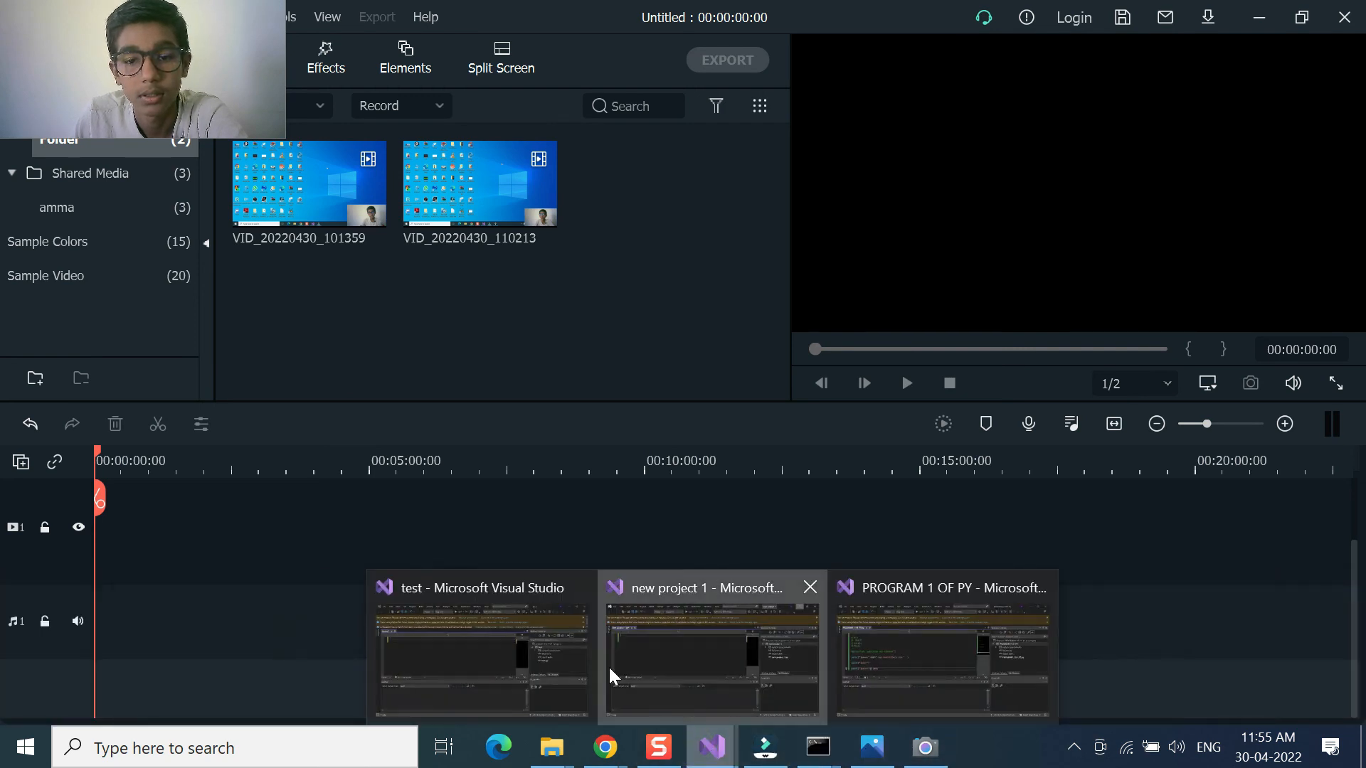
{"action": "left_click", "coordinate": [609, 667]}
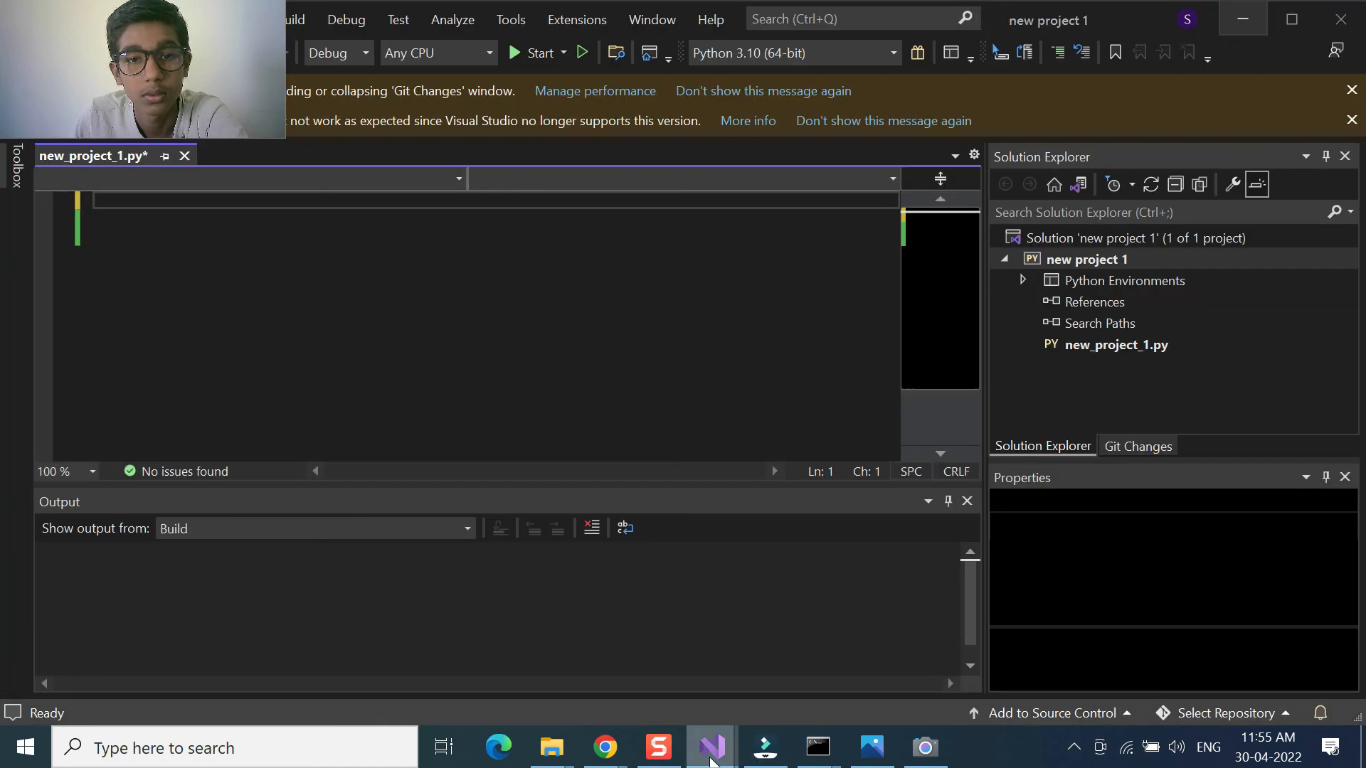
{"action": "left_click", "coordinate": [710, 747]}
{"action": "left_click", "coordinate": [905, 668]}
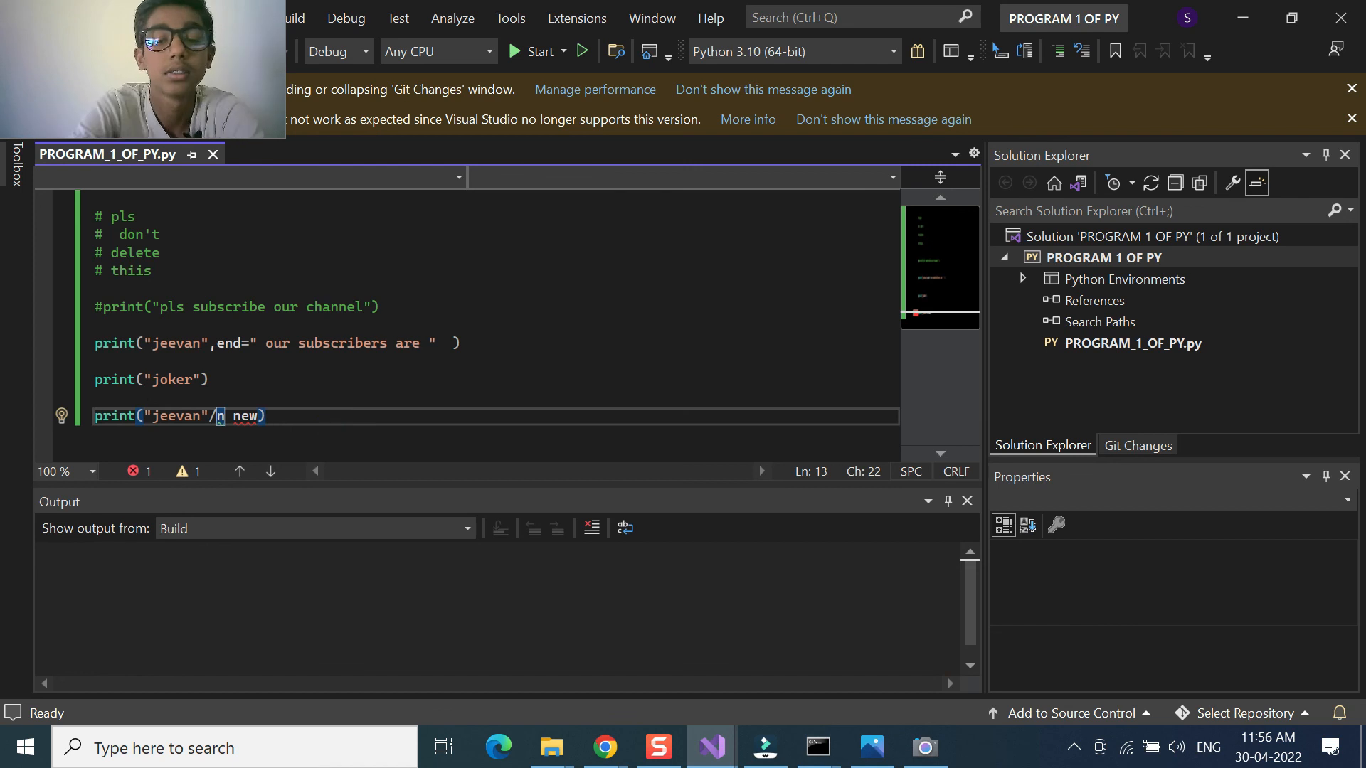
Step: Erase the faulty print line down to 'prin' on line 13 and enlarge the Output panel
{"action": "key", "text": "Delete"}
{"action": "key", "text": "BackSpace"}
{"action": "key", "text": "BackSpace"}
{"action": "key", "text": "BackSpace"}
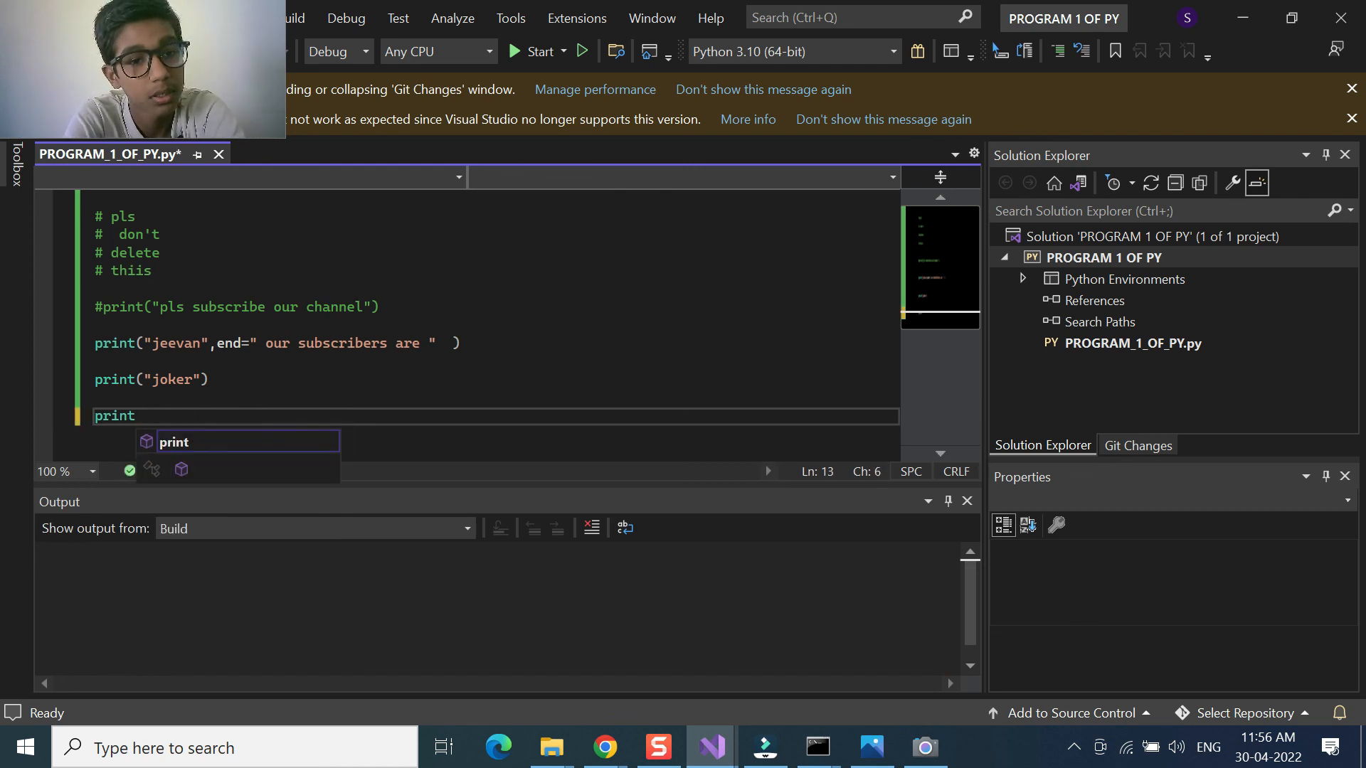
{"action": "key", "text": "BackSpace"}
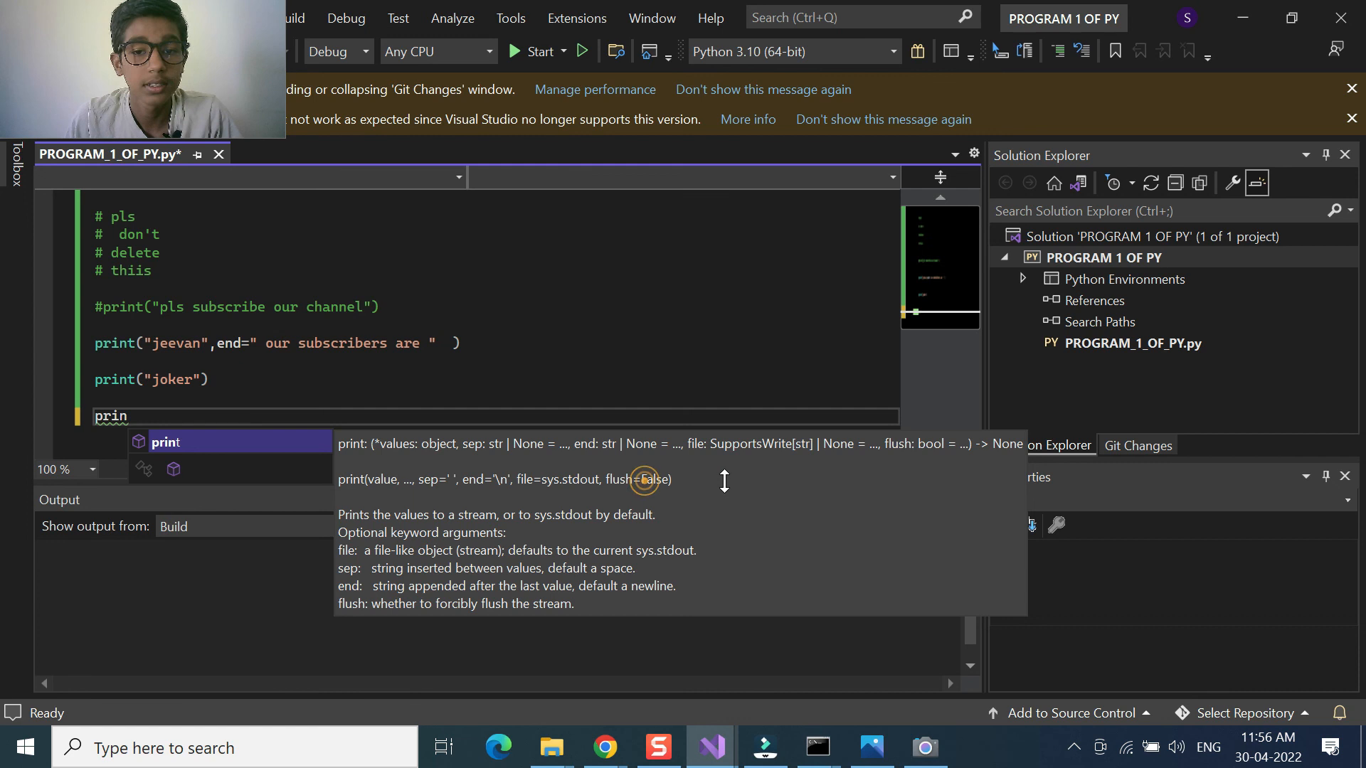
{"action": "left_click_drag", "start_coordinate": [724, 482], "coordinate": [715, 417]}
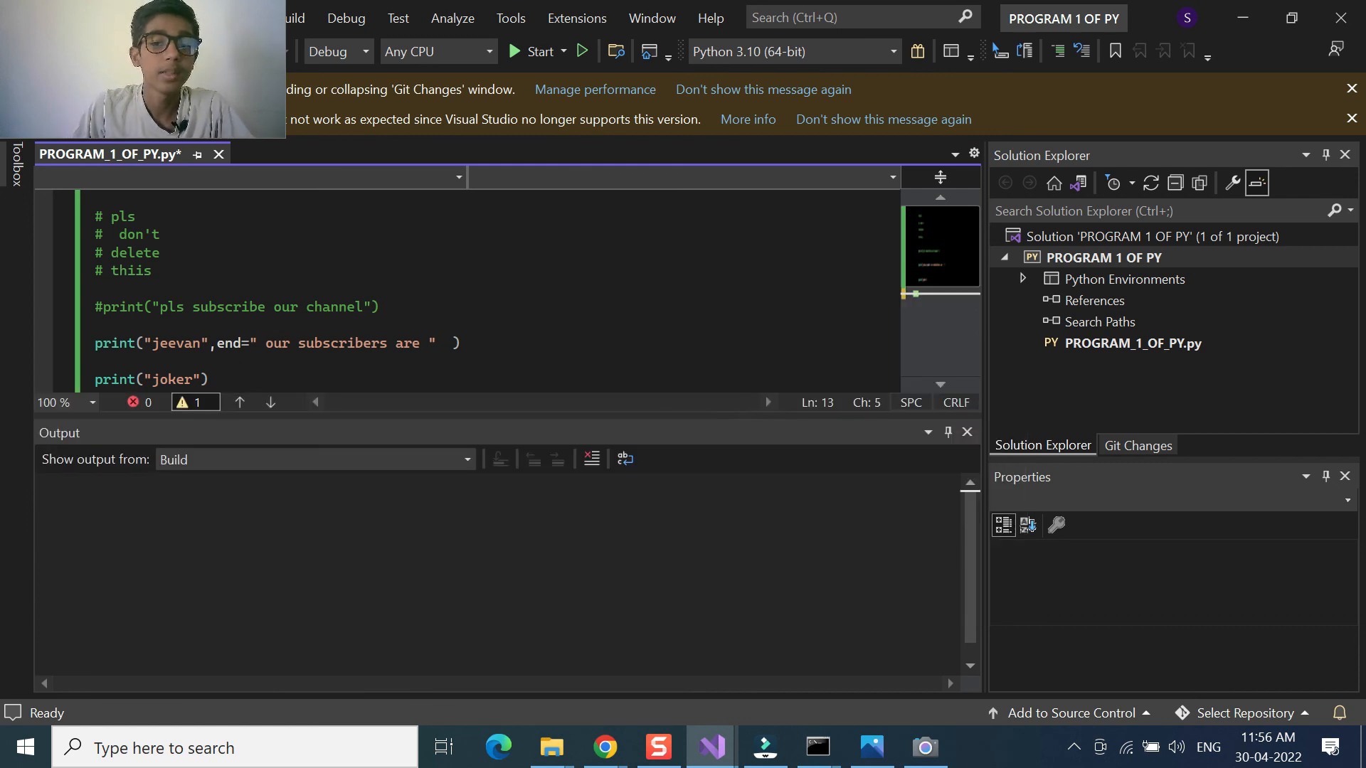
{"action": "scroll", "coordinate": [427, 298], "scroll_direction": "down", "scroll_amount": 2}
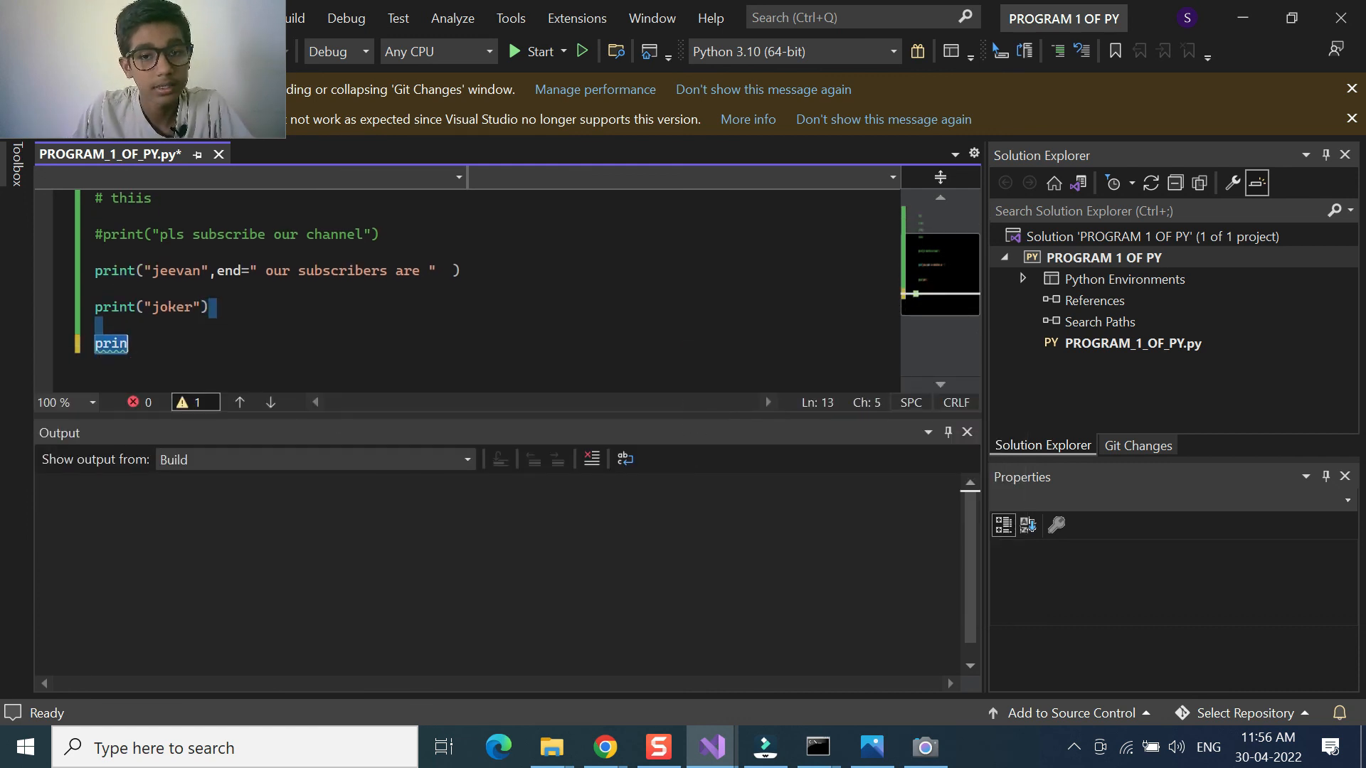
{"action": "scroll", "coordinate": [697, 385], "scroll_direction": "down", "scroll_amount": 1}
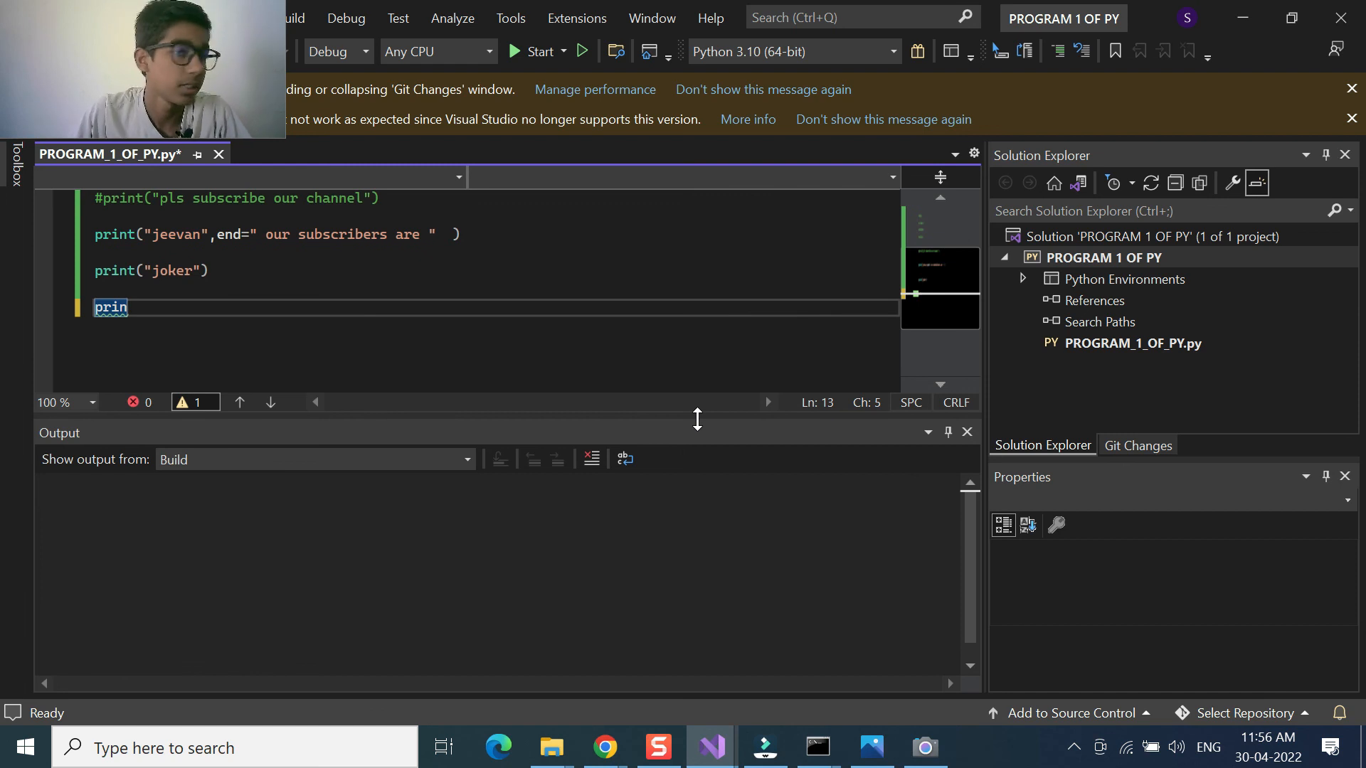